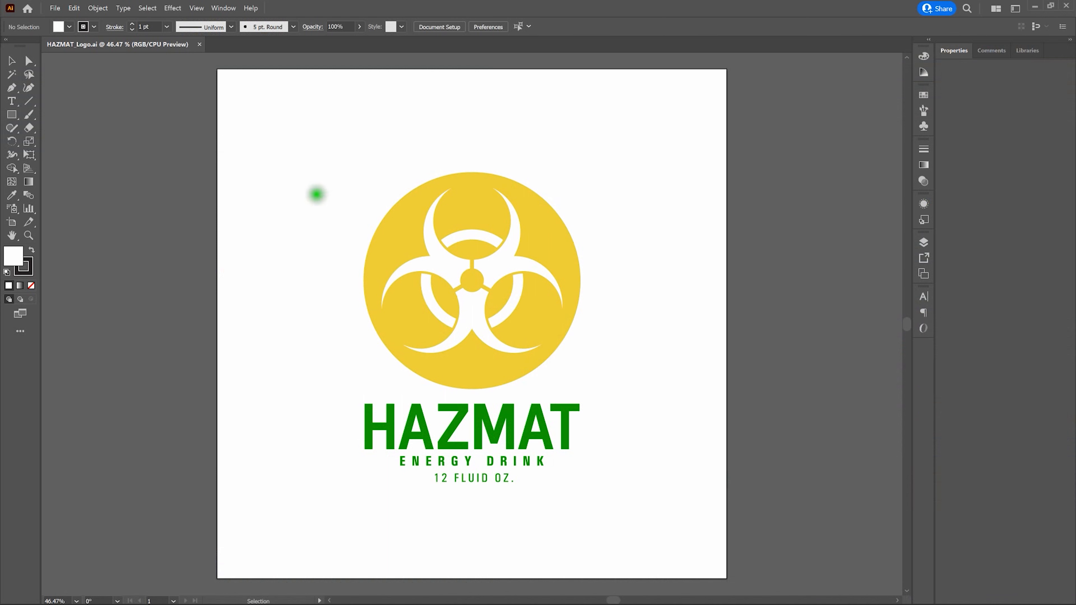
Step: Create a new 1000 x 1000 pt document in RGB Color mode with High (300 ppi) raster effects and fit its artboard in the window
click(56, 8)
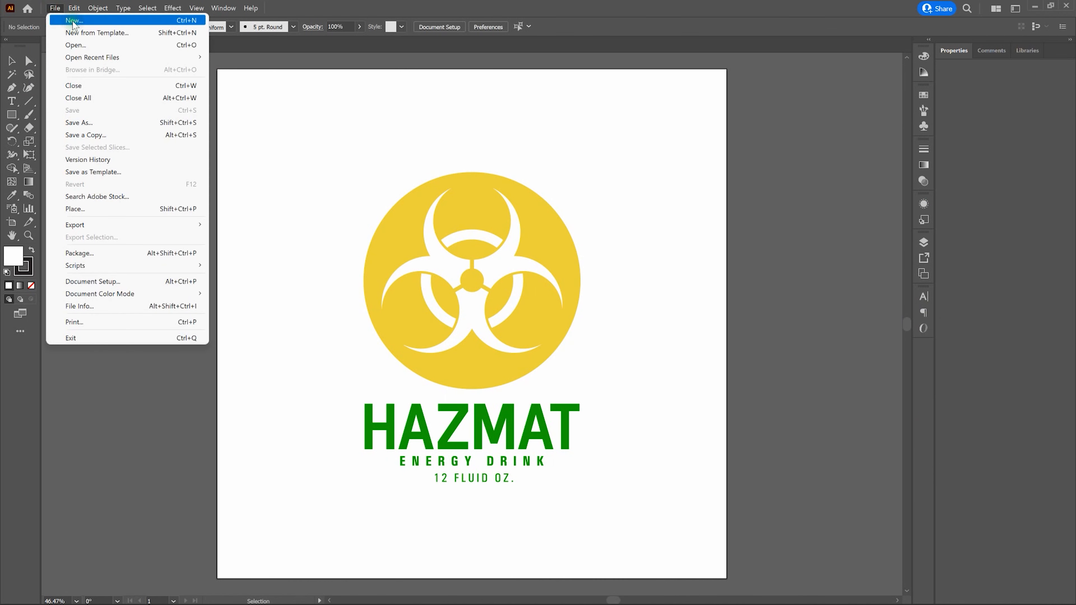
click(72, 25)
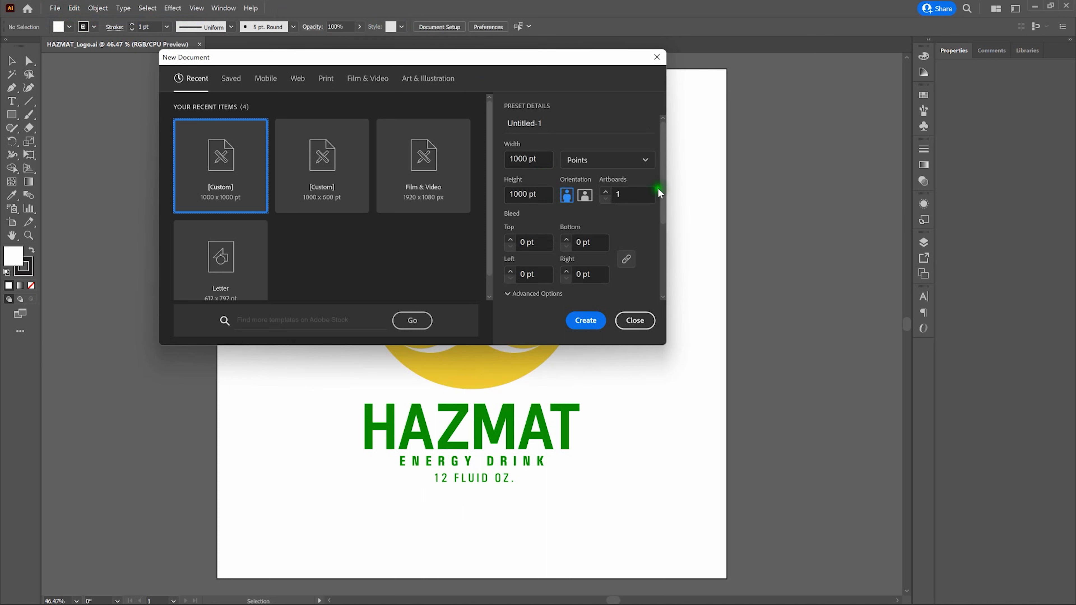
scroll(659, 229, down, 3)
scroll(659, 231, down, 2)
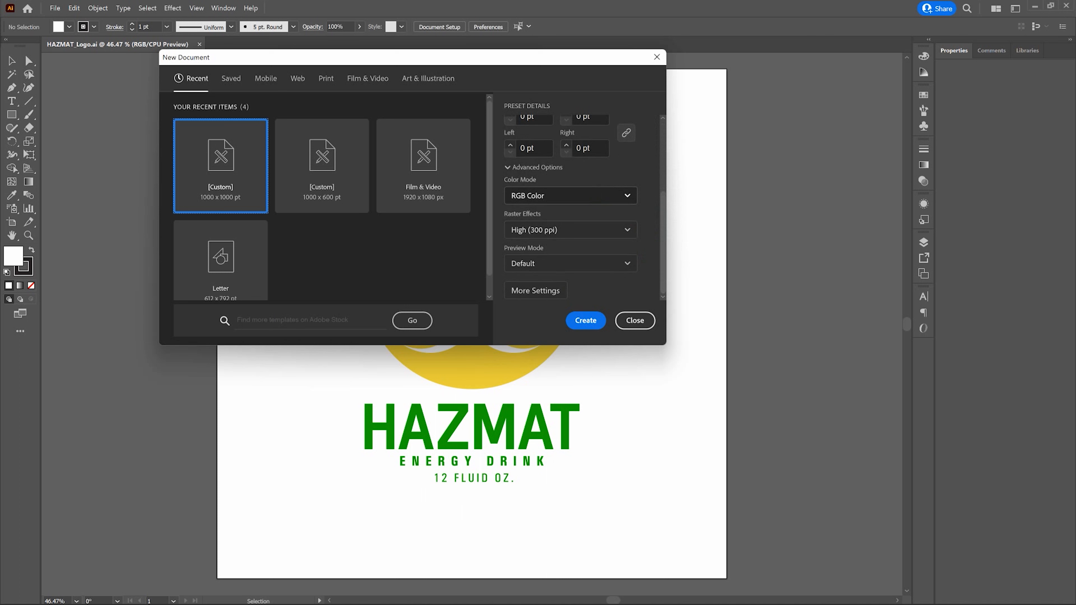
click(610, 194)
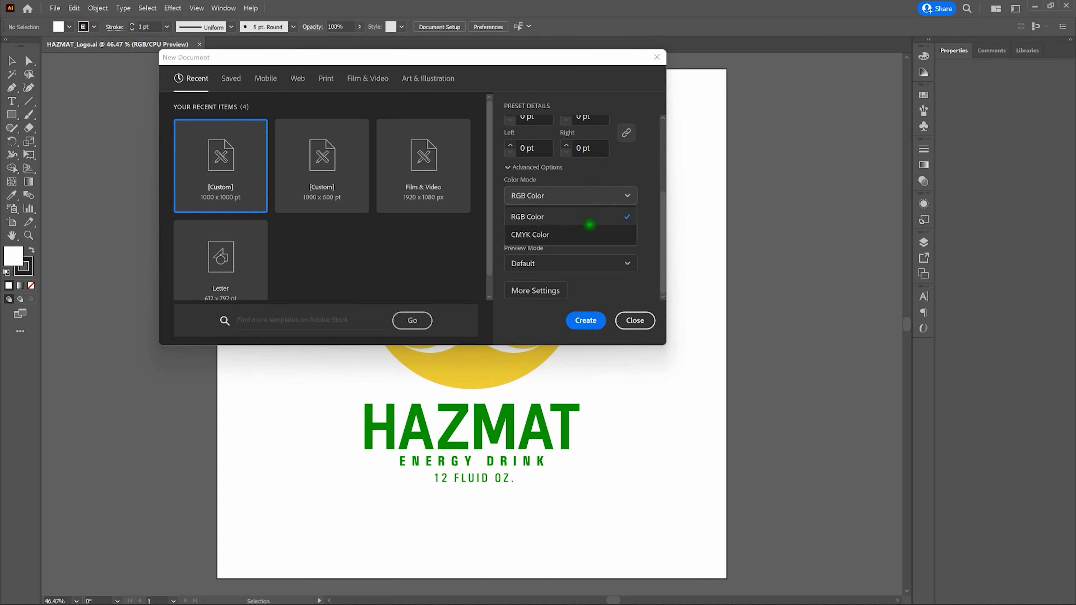
click(581, 217)
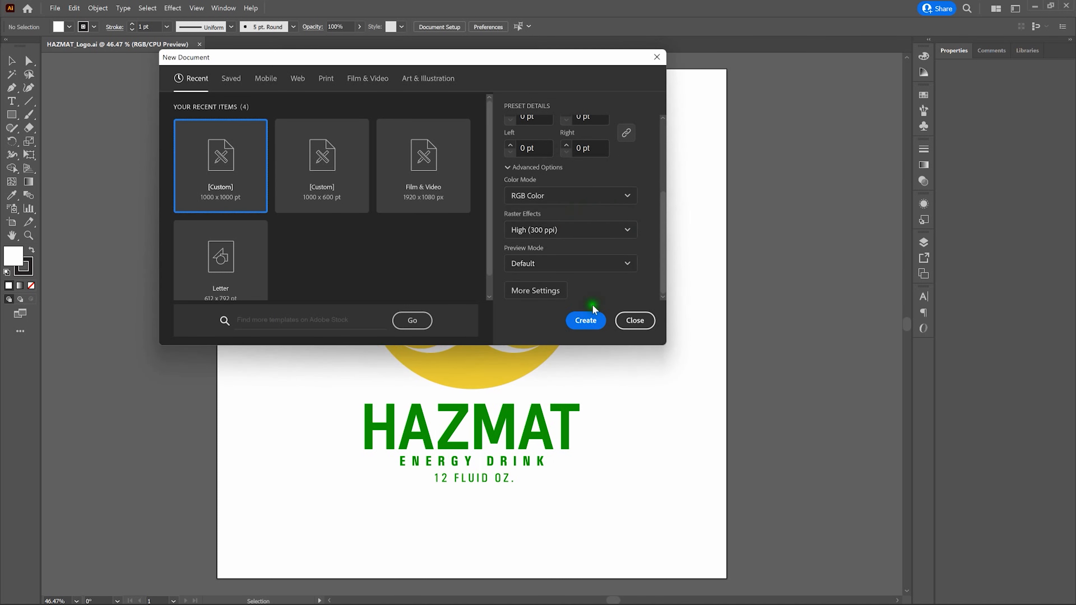
click(586, 318)
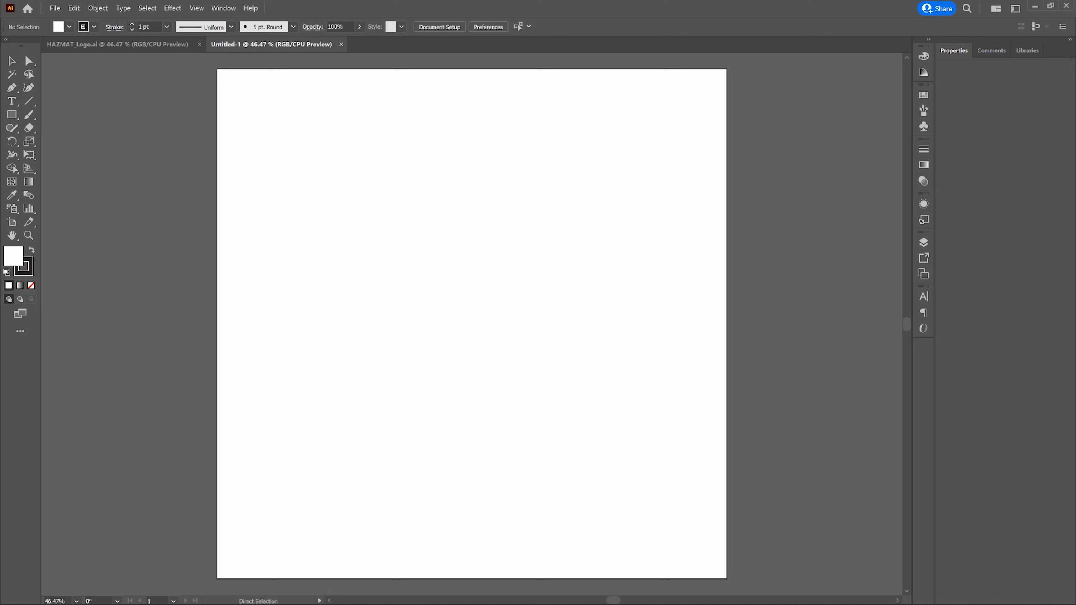
key(ctrl+0)
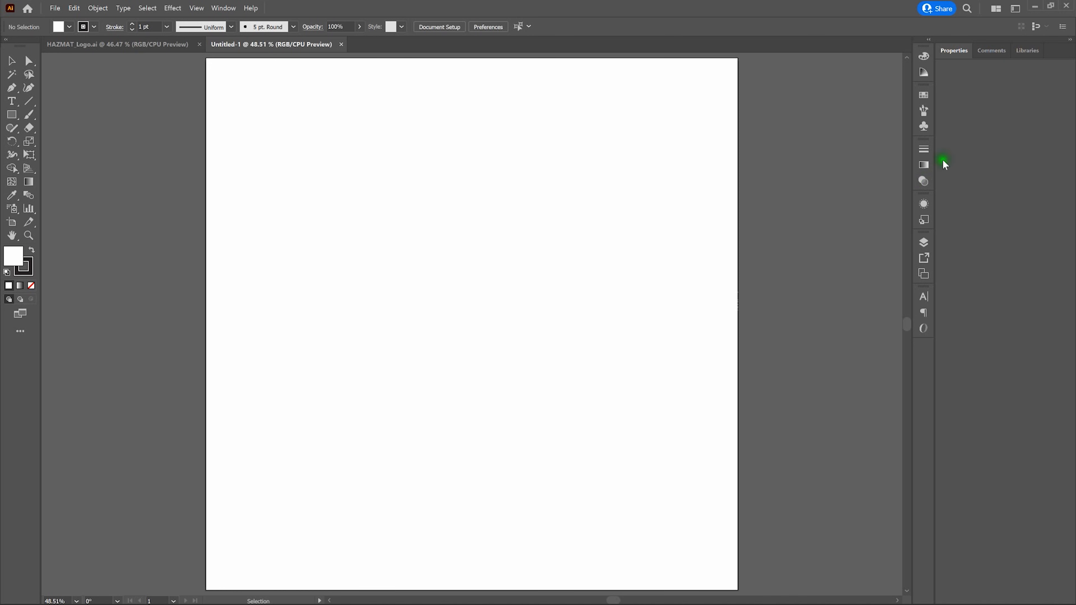
click(1017, 9)
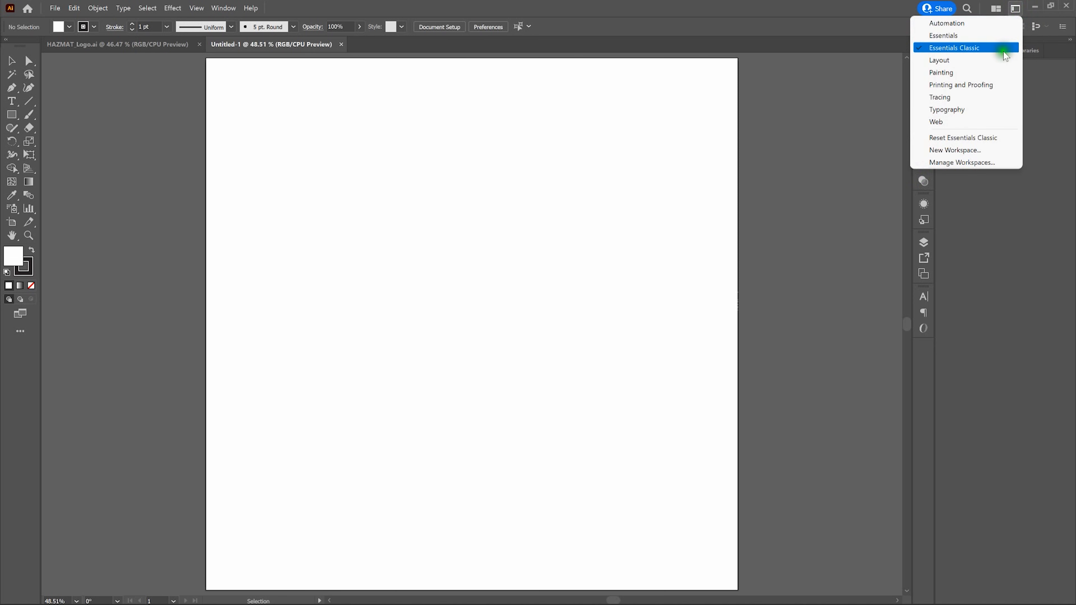
click(966, 36)
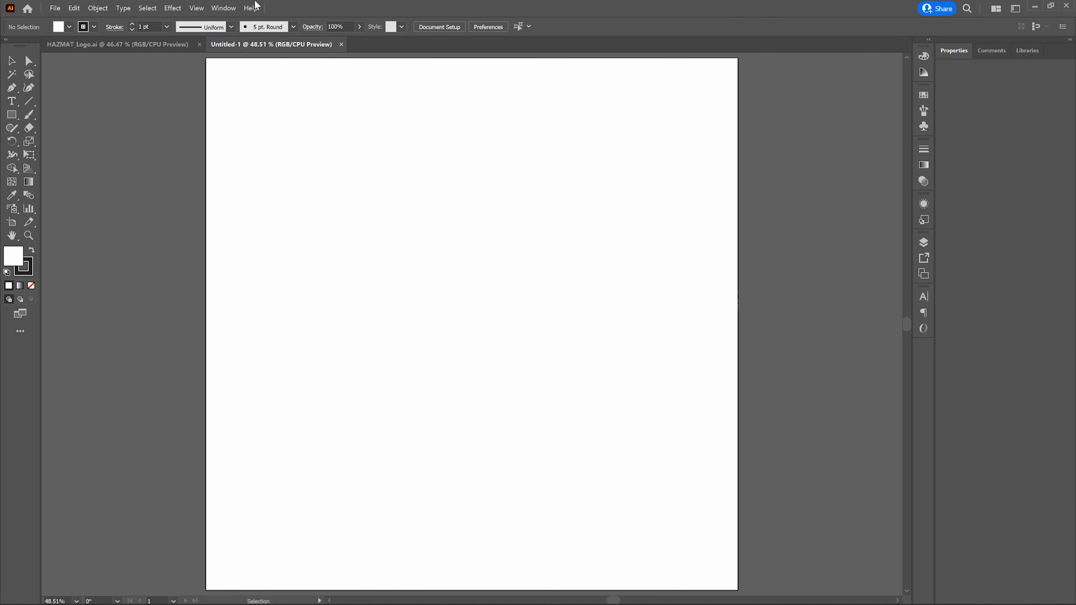
click(196, 8)
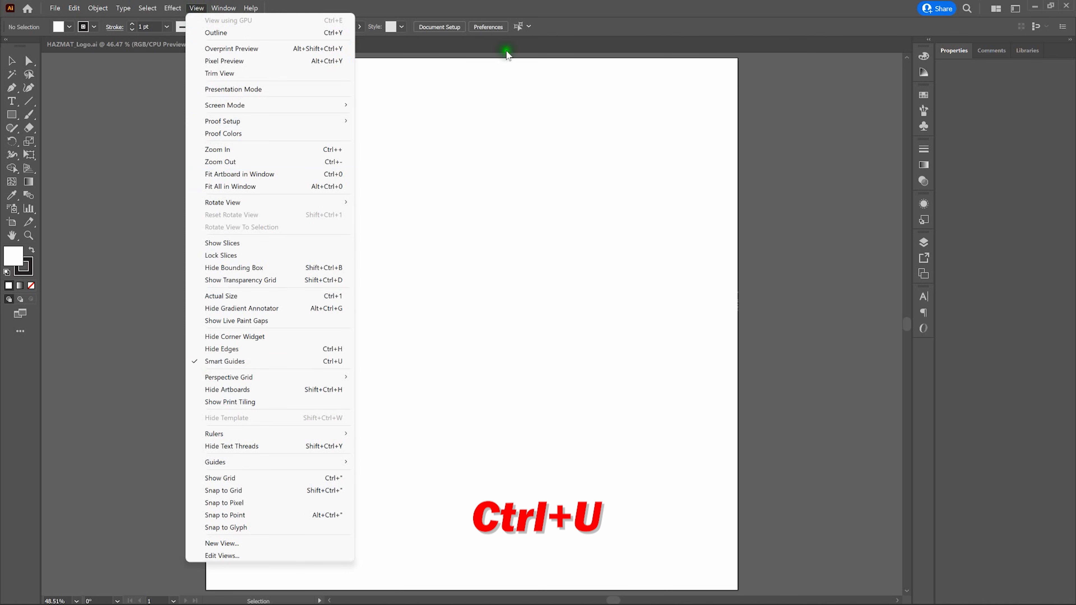
click(512, 1)
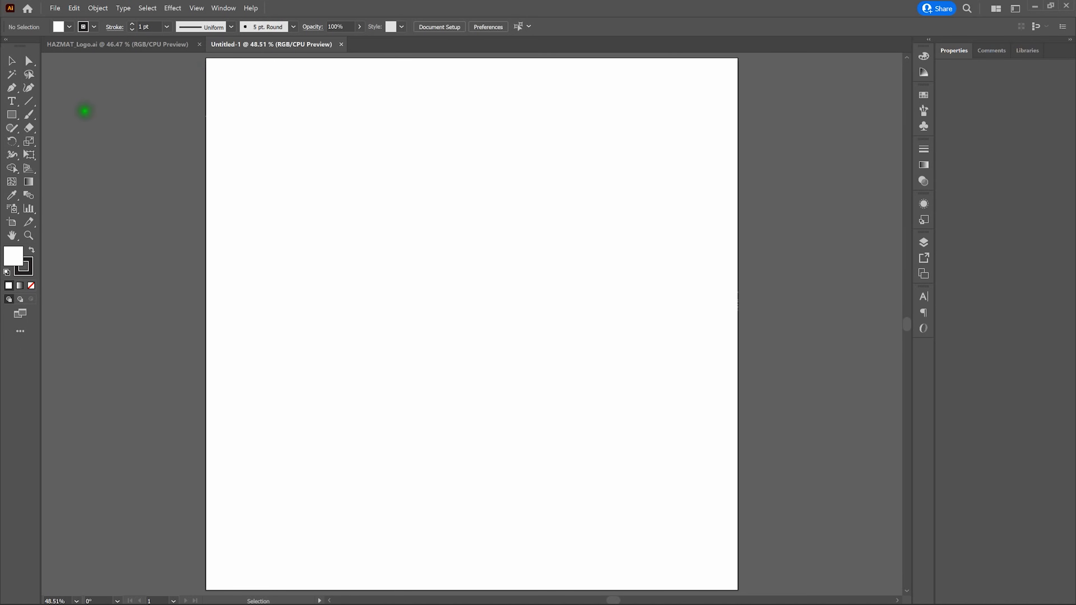
Step: Draw a rectangle about 17 by 191 pt up from the artboard's centre and one about 65 by 253 pt overlapping its lower part, left edges aligned
click(11, 114)
click(472, 310)
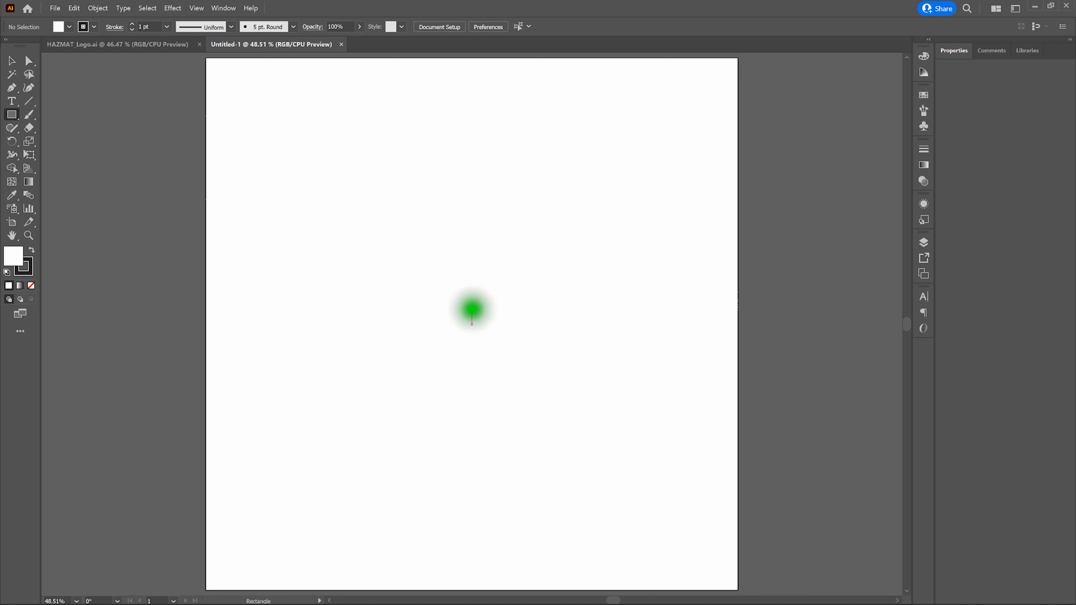
drag(472, 310, 481, 208)
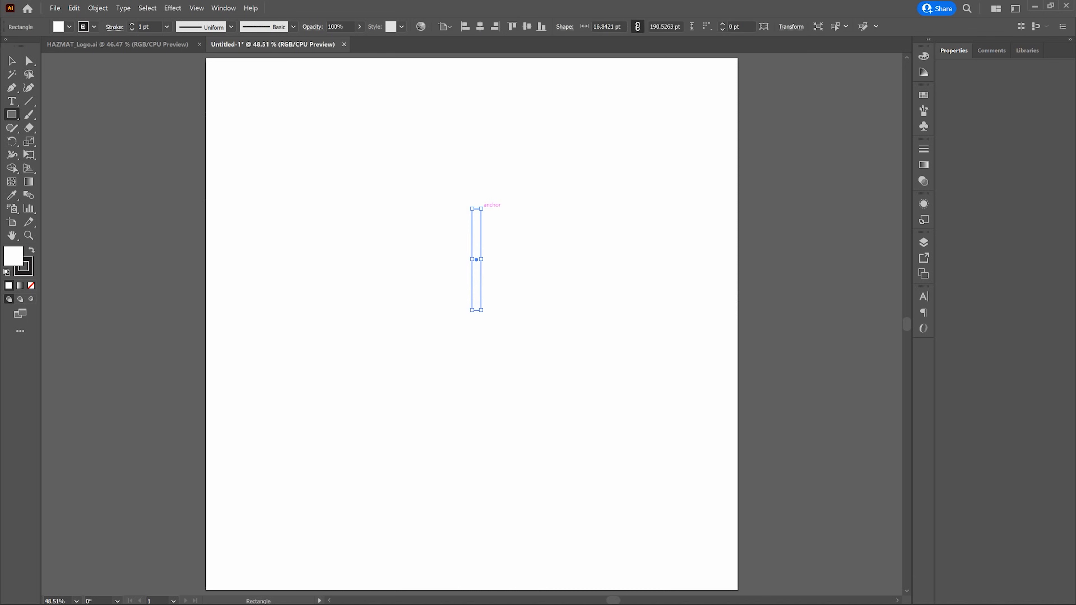
click(482, 225)
drag(472, 267, 505, 400)
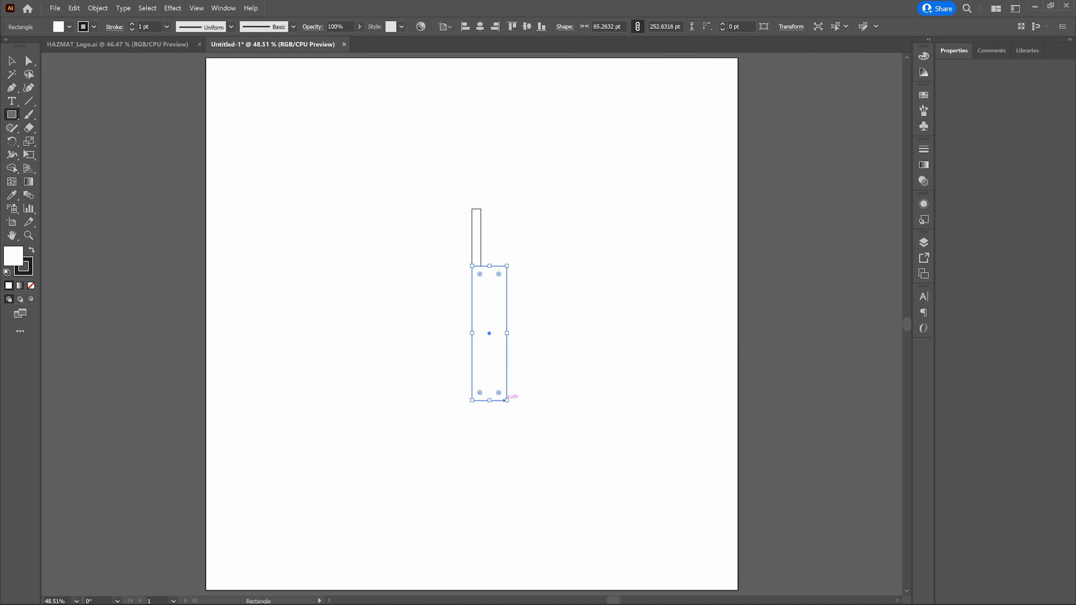
click(403, 366)
Step: Select both rectangles and merge them into a single stepped outline with the Shape Builder tool
click(12, 62)
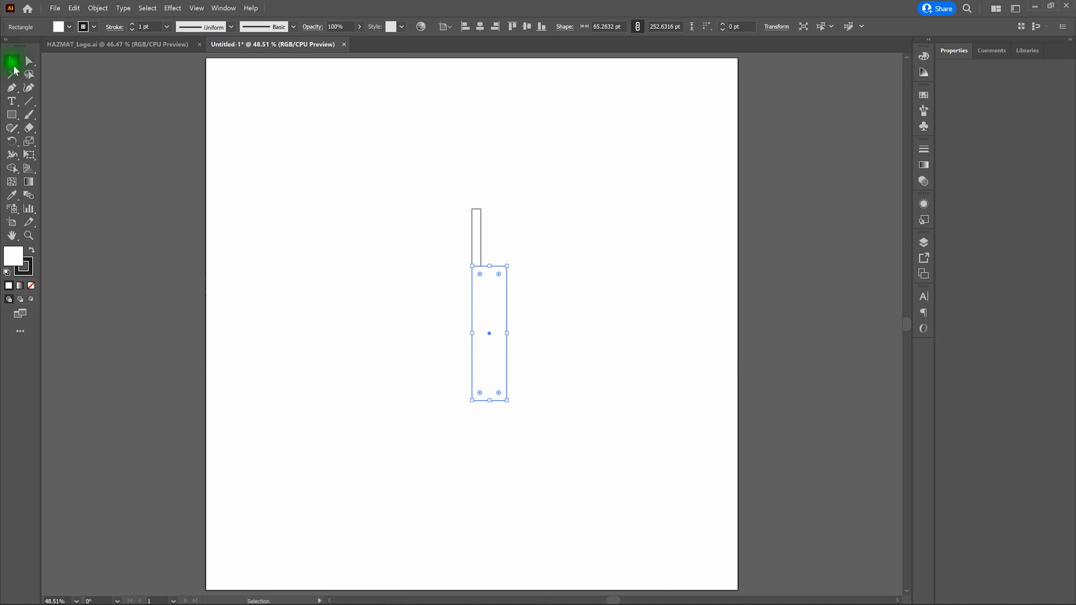
key(v)
click(396, 182)
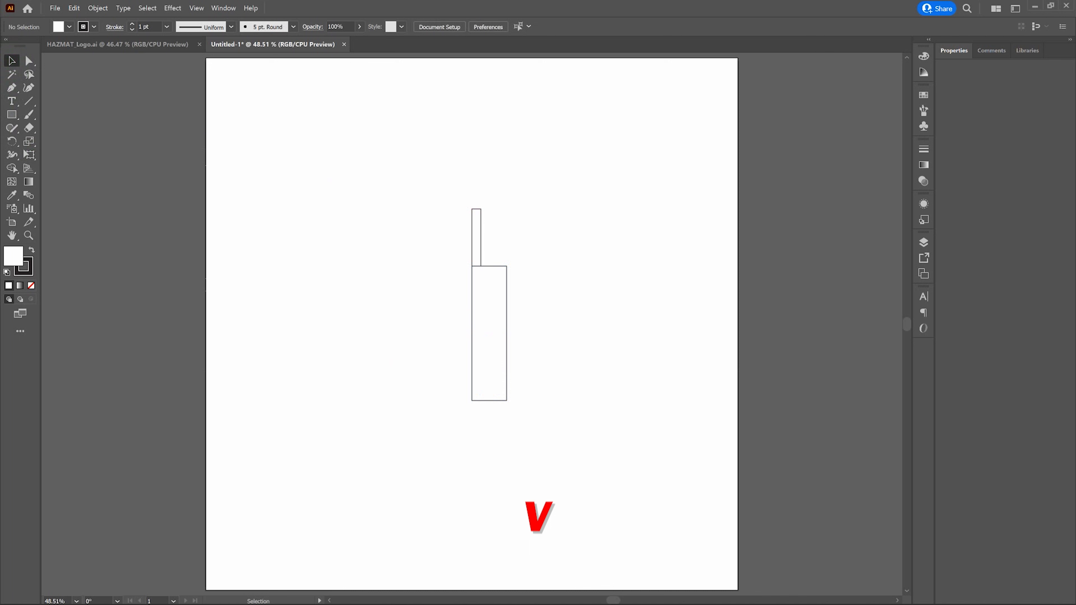
click(402, 164)
drag(401, 164, 554, 444)
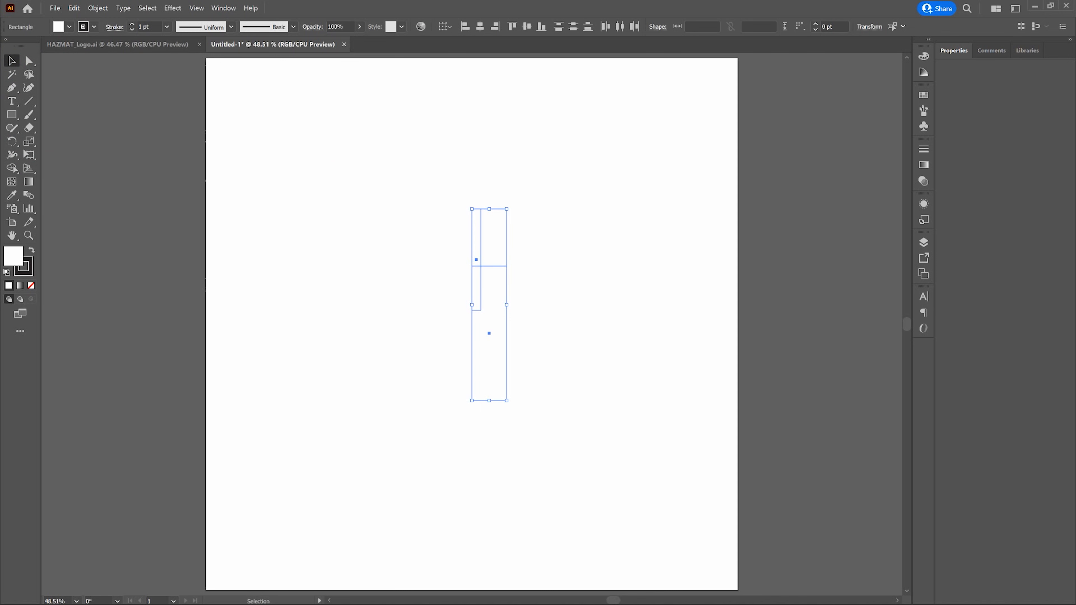
click(503, 420)
click(13, 168)
drag(444, 222, 487, 297)
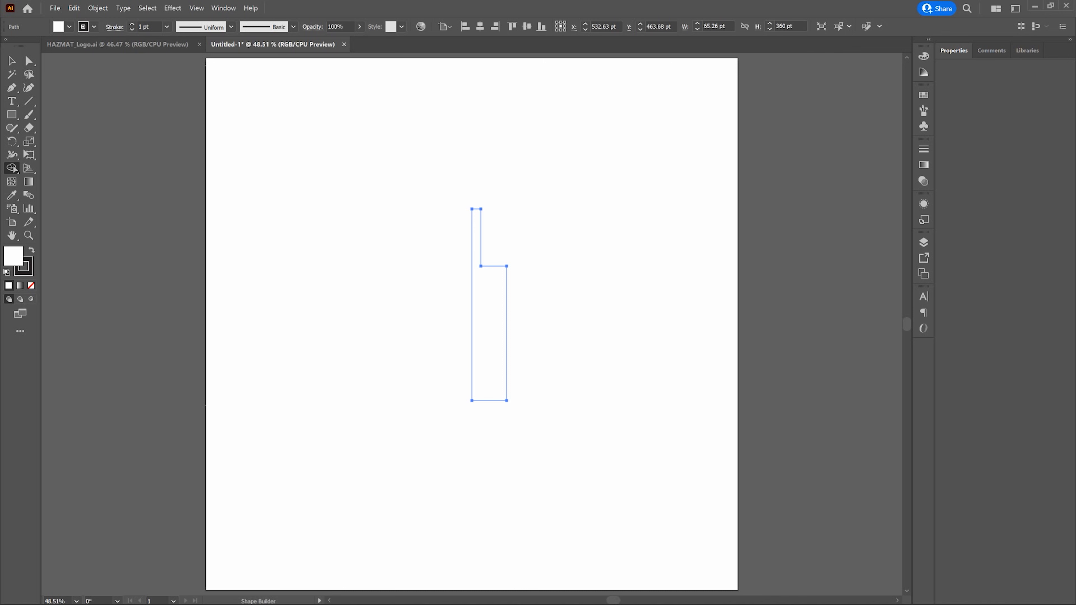
click(334, 259)
Step: Delete the anchor point at the inner corner of the stepped shape to form a slanted shoulder, and deselect the shape
click(12, 88)
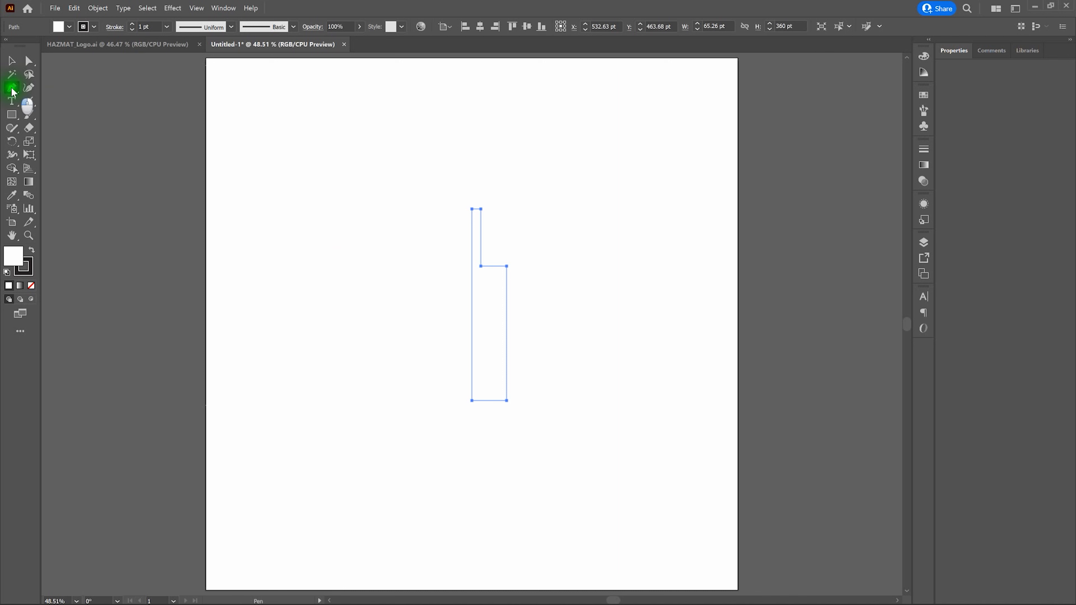
drag(12, 91, 67, 111)
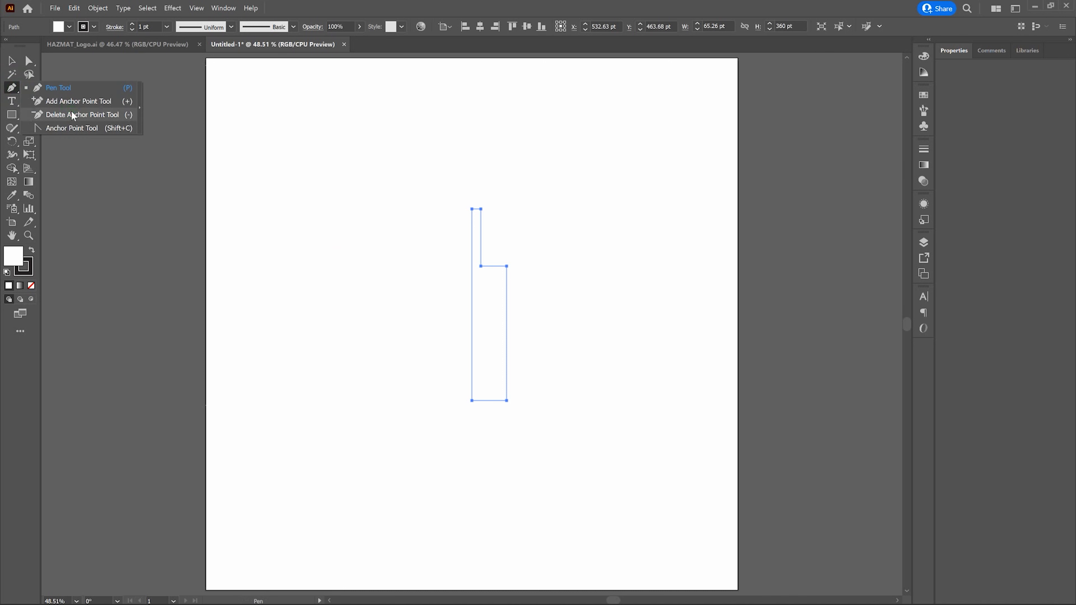
drag(72, 112, 72, 111)
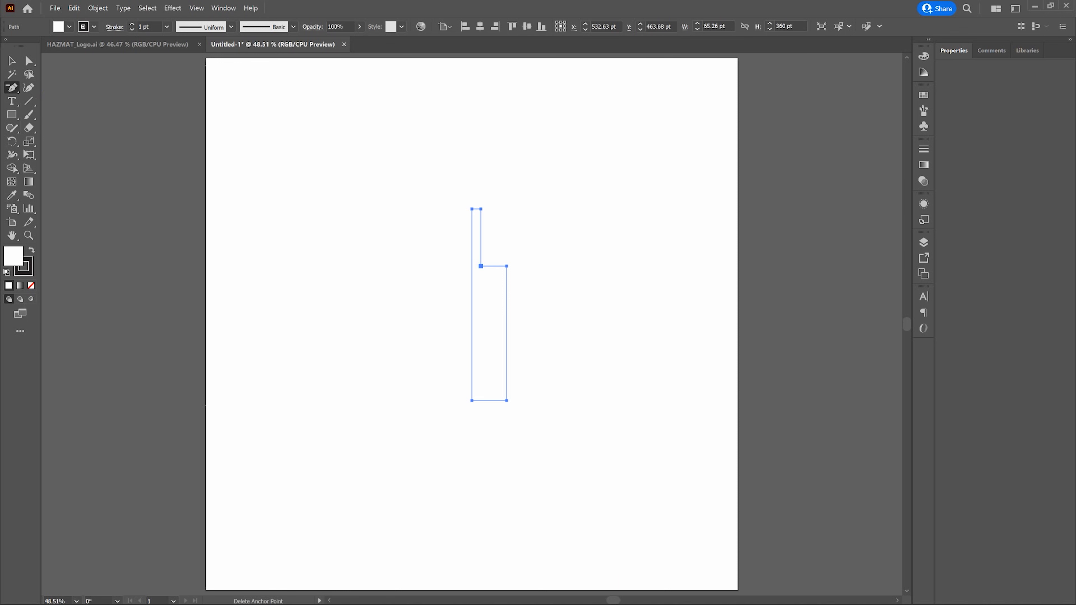
click(480, 265)
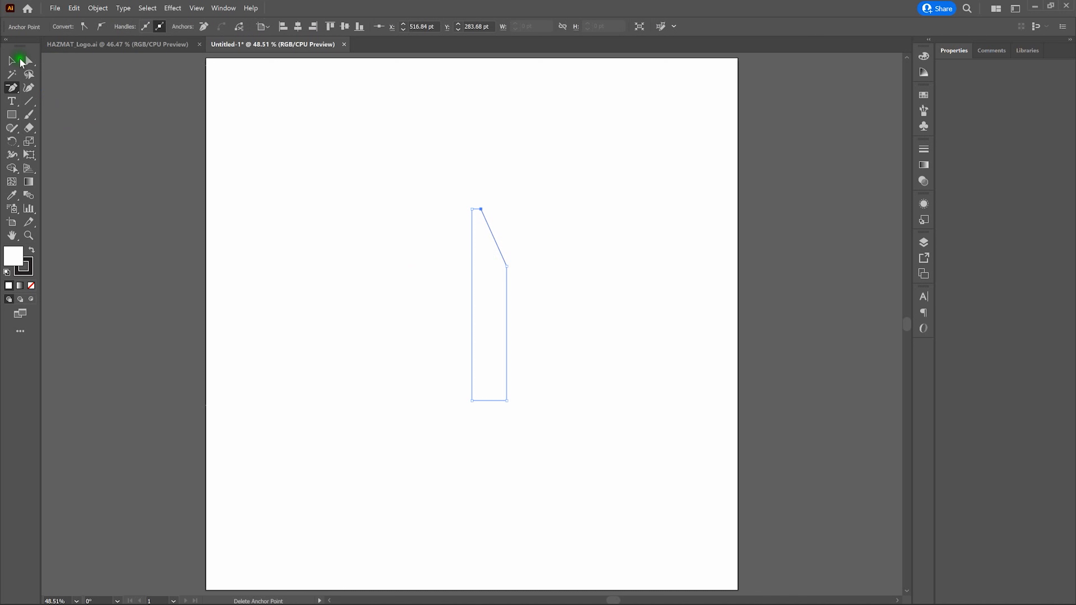
key(v)
click(281, 158)
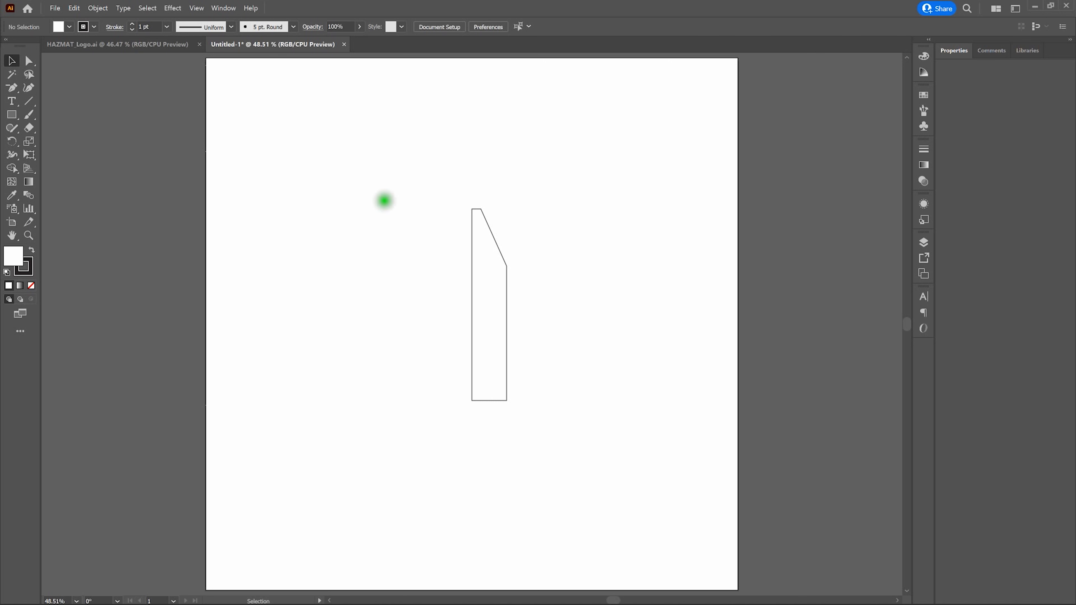
Step: Convert the anchor point at the upper end of the slanted edge to a smooth point with vertical handles, curving the shoulder inward
click(482, 238)
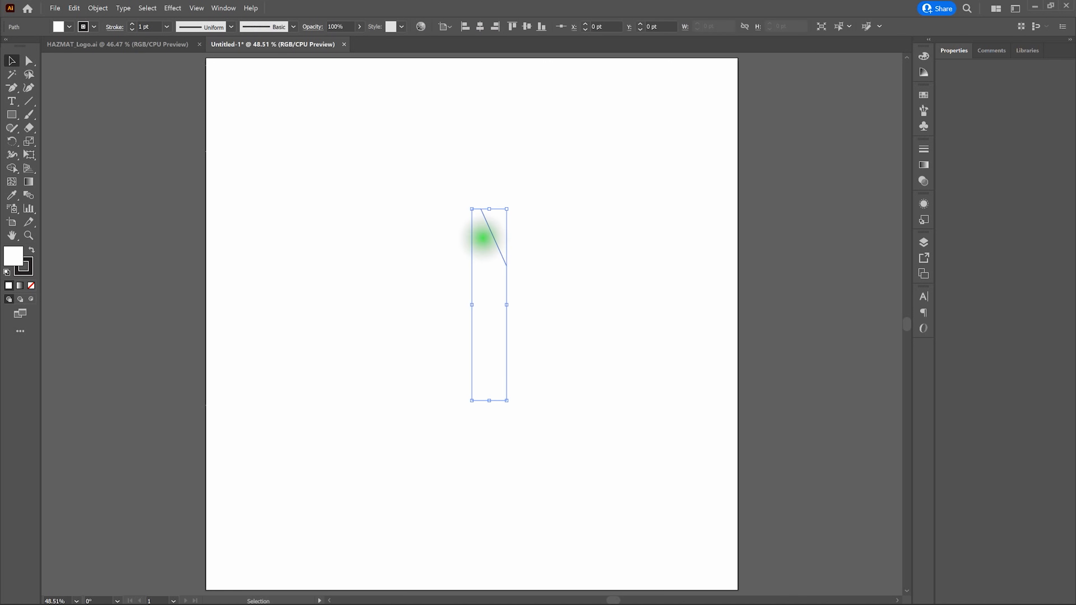
click(12, 89)
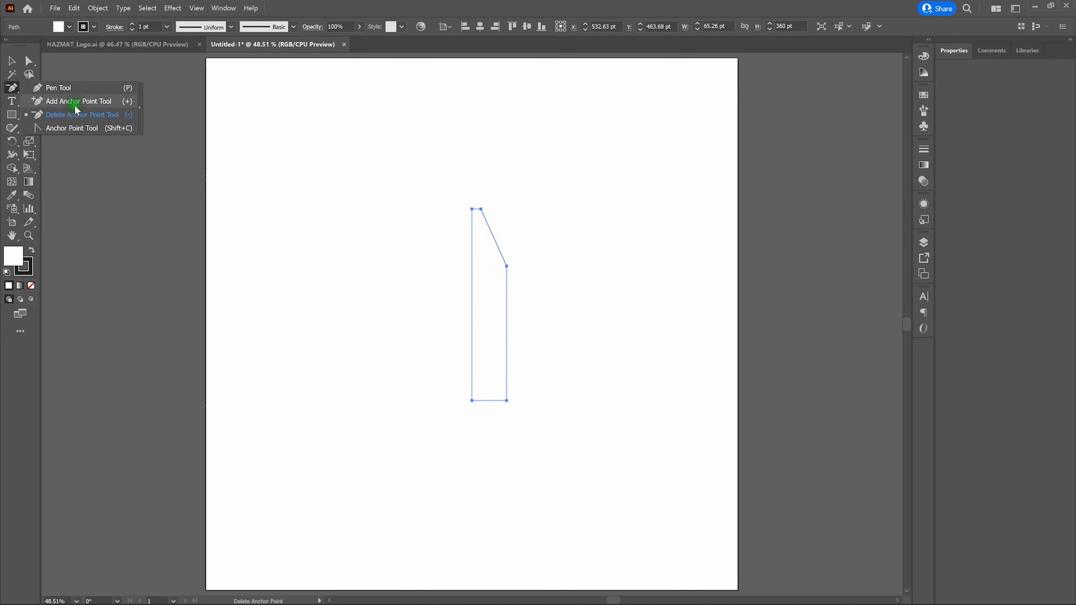
click(76, 130)
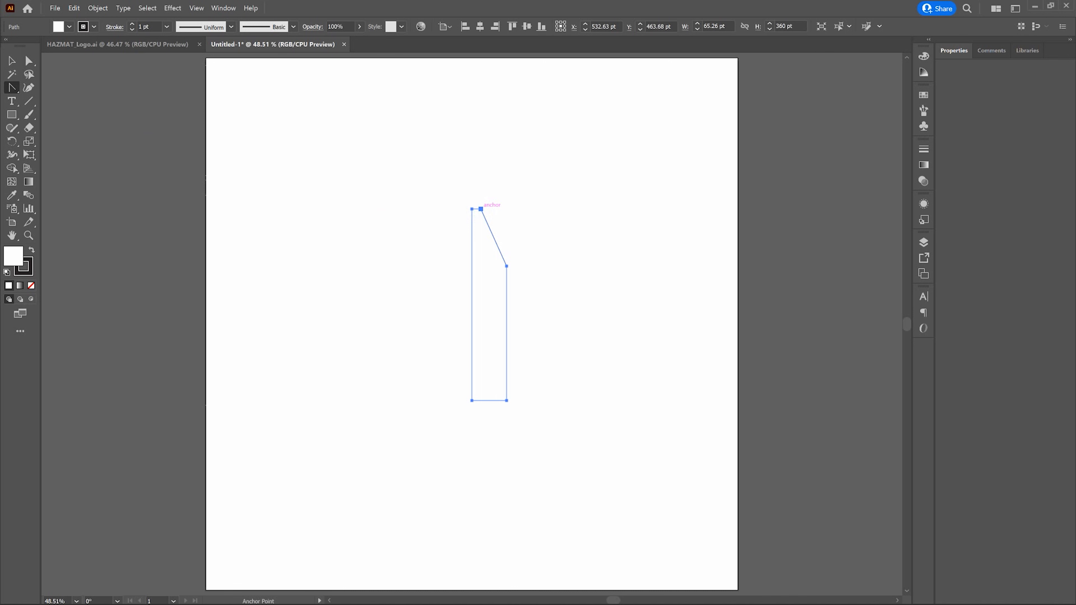
click(481, 209)
drag(481, 209, 481, 229)
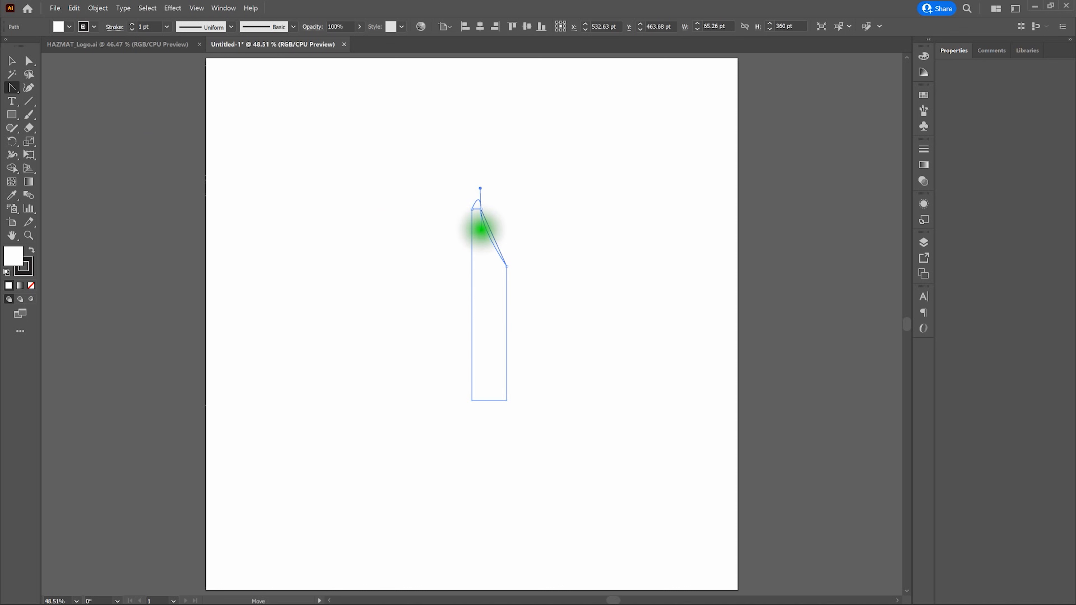
drag(481, 229, 479, 236)
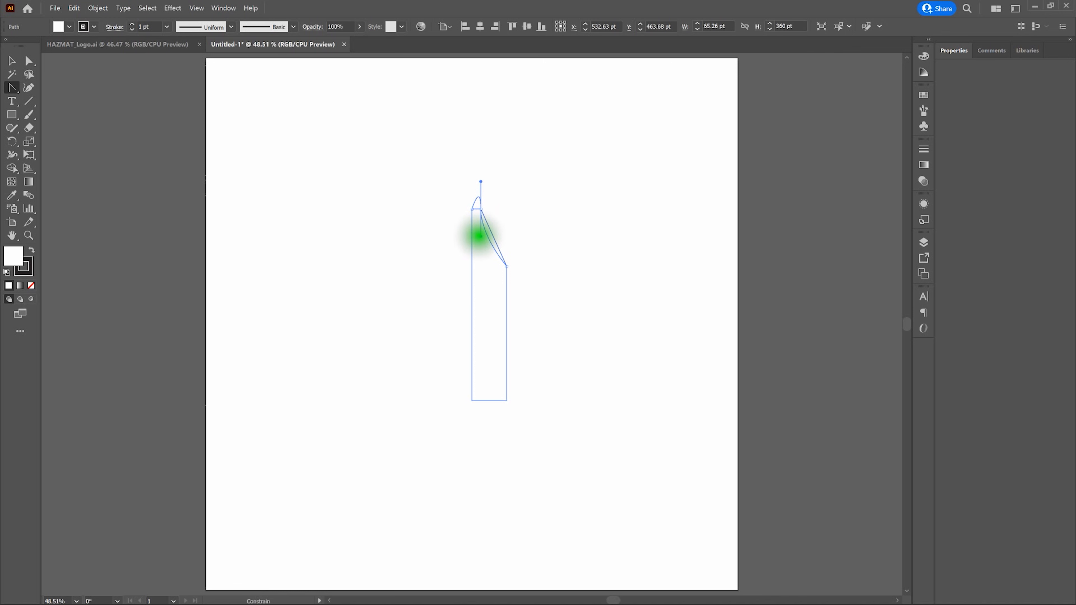
drag(479, 236, 480, 234)
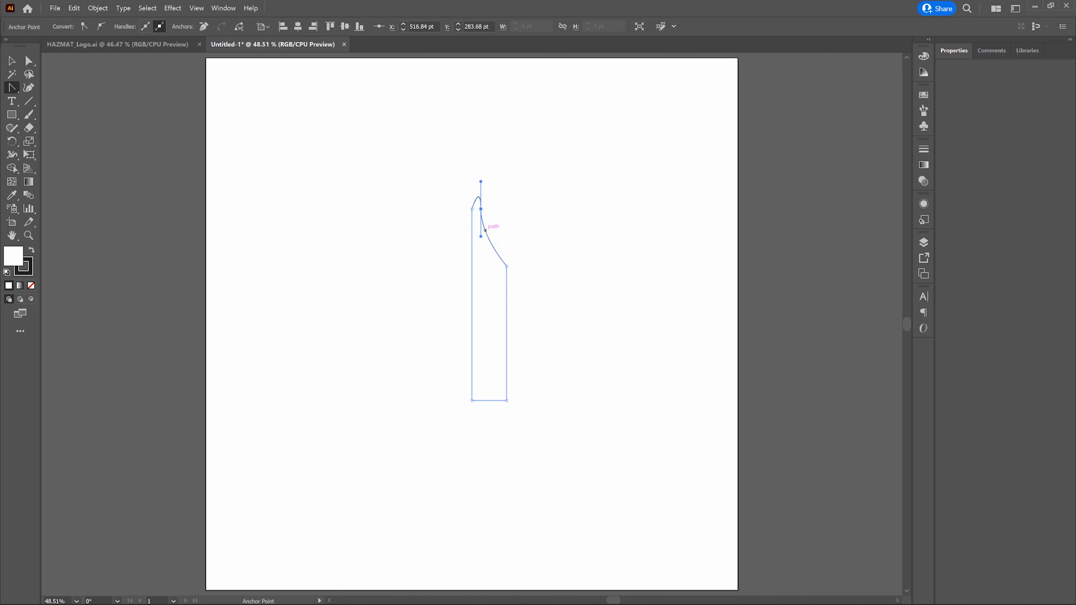
Step: Remove the upward handle of that anchor point to restore the flat top edge, and deselect the shape
click(486, 222)
click(480, 181)
click(481, 181)
key(a)
click(327, 163)
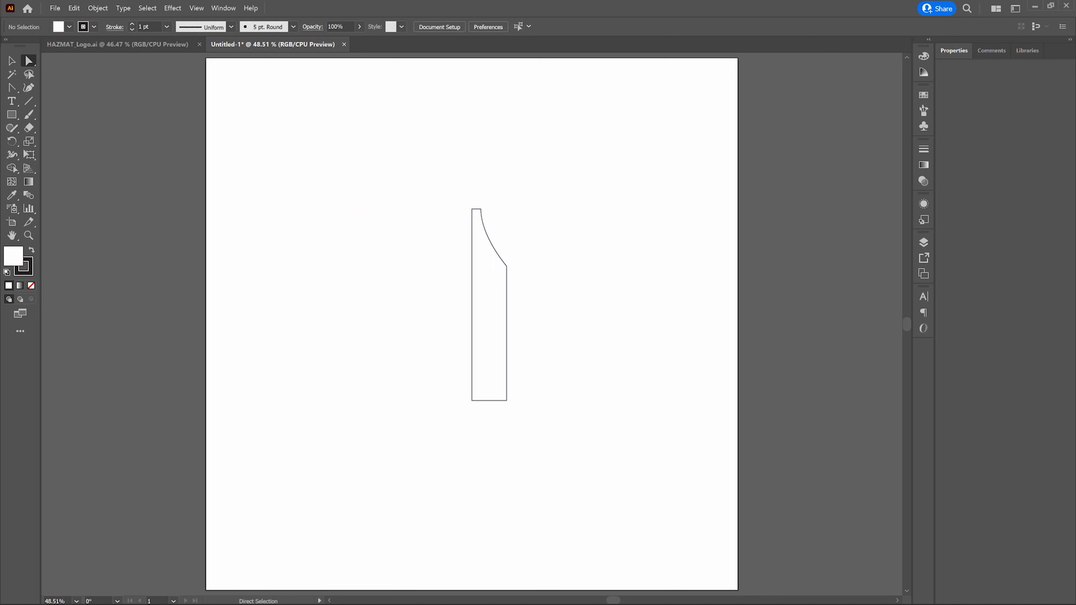
Step: Round the corner where the curved shoulder meets the straight side to a radius of about 83 pt
drag(517, 255, 498, 272)
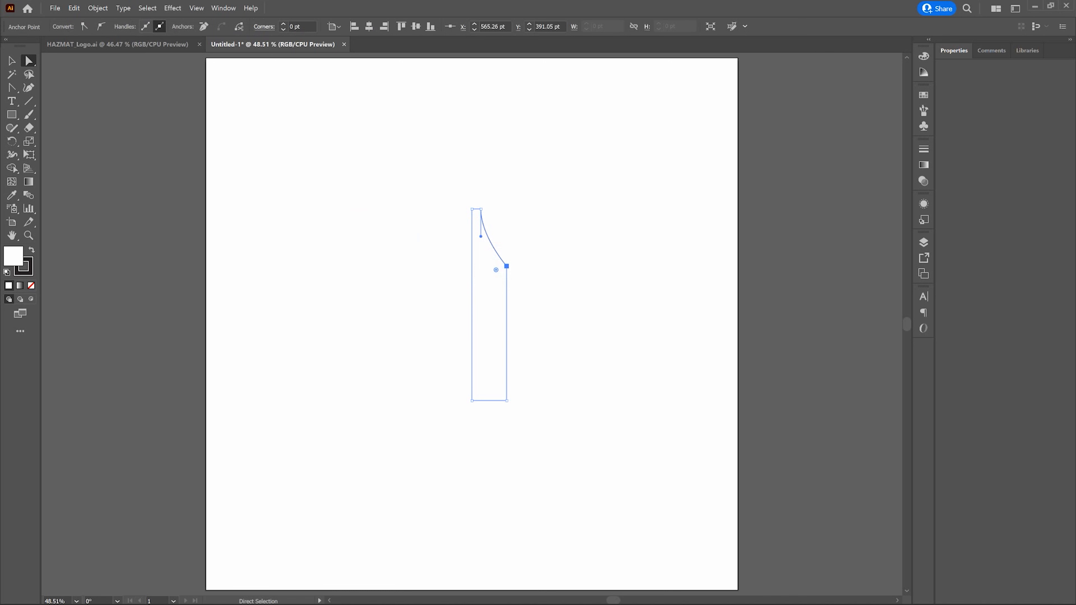
drag(495, 270, 462, 281)
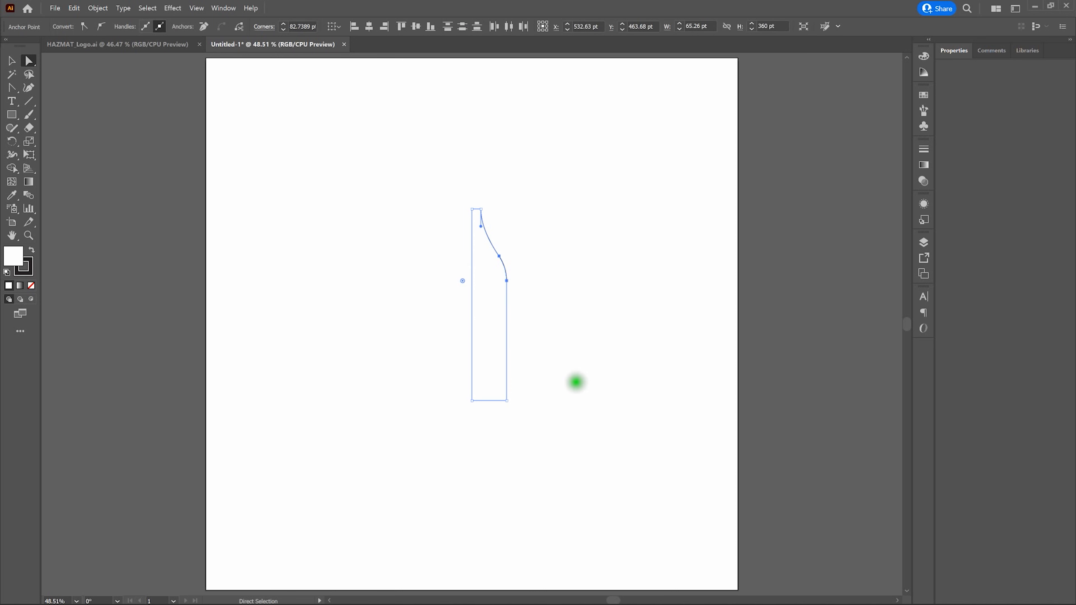
click(545, 375)
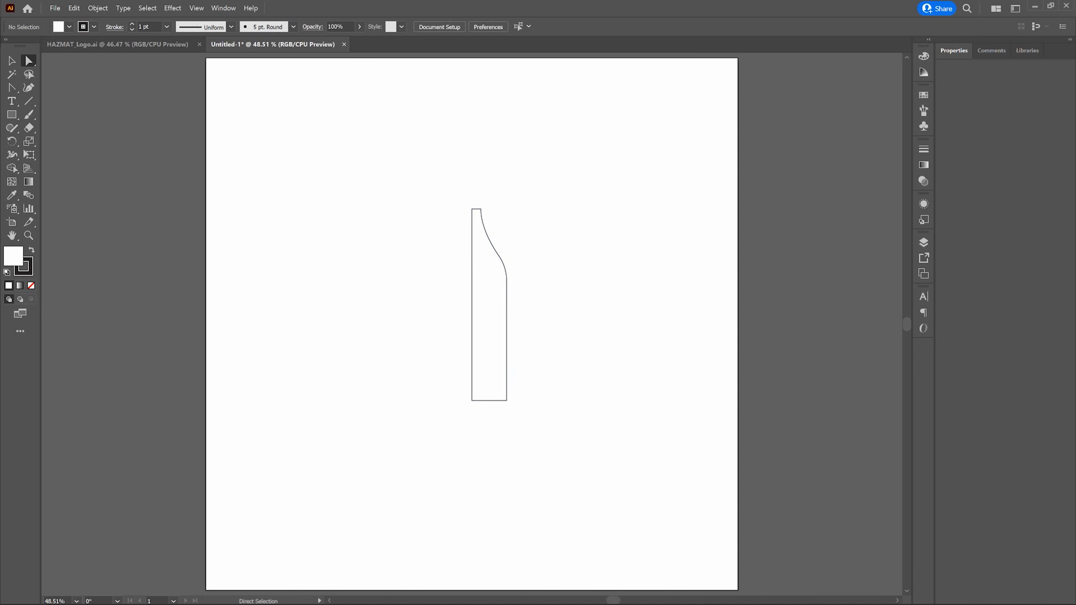
key(ctrl+plus)
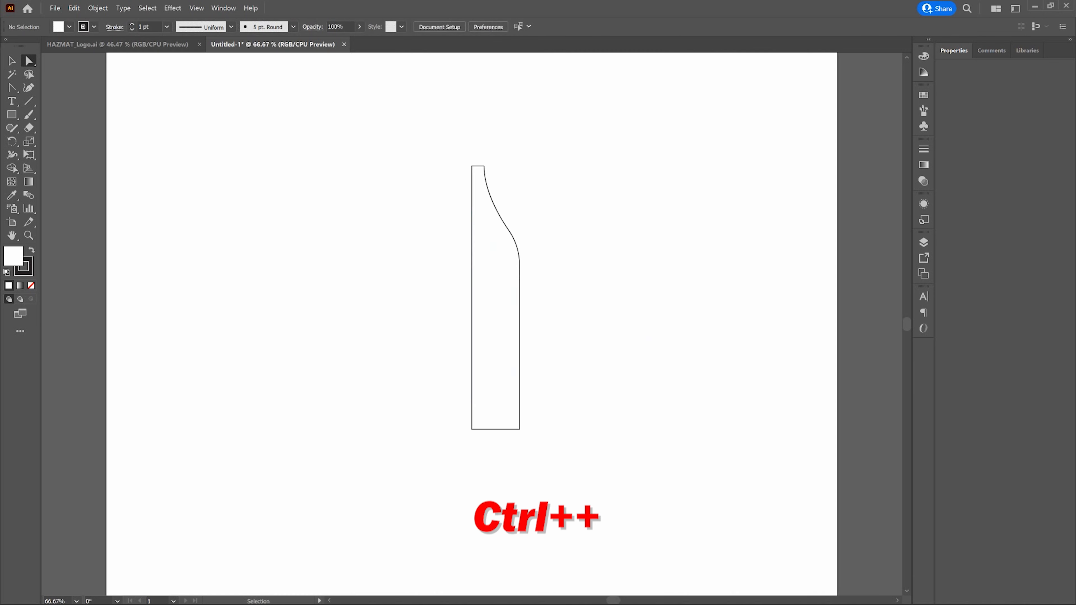
key(ctrl+plus)
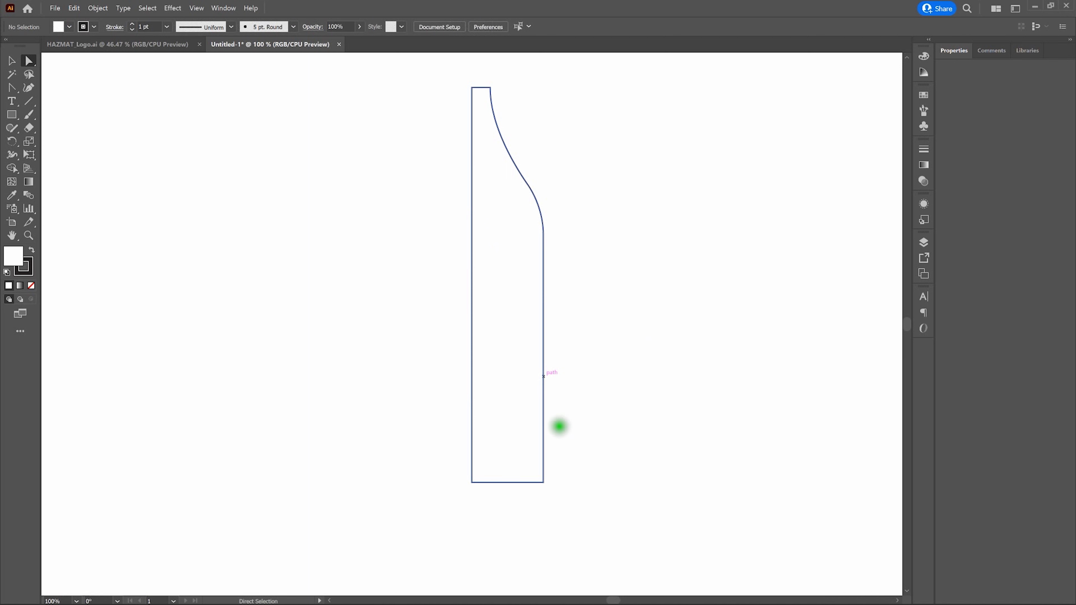
Step: Round the outer bottom corner of the bottle half-profile to a radius of about 8 pt, and deselect the shape
drag(571, 452, 527, 496)
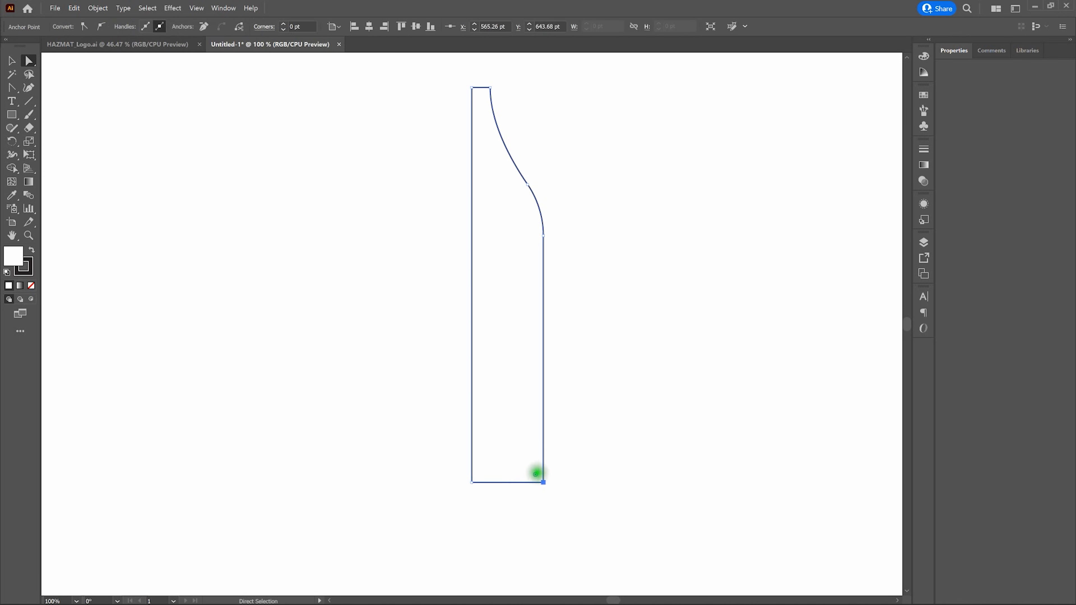
drag(534, 474, 533, 473)
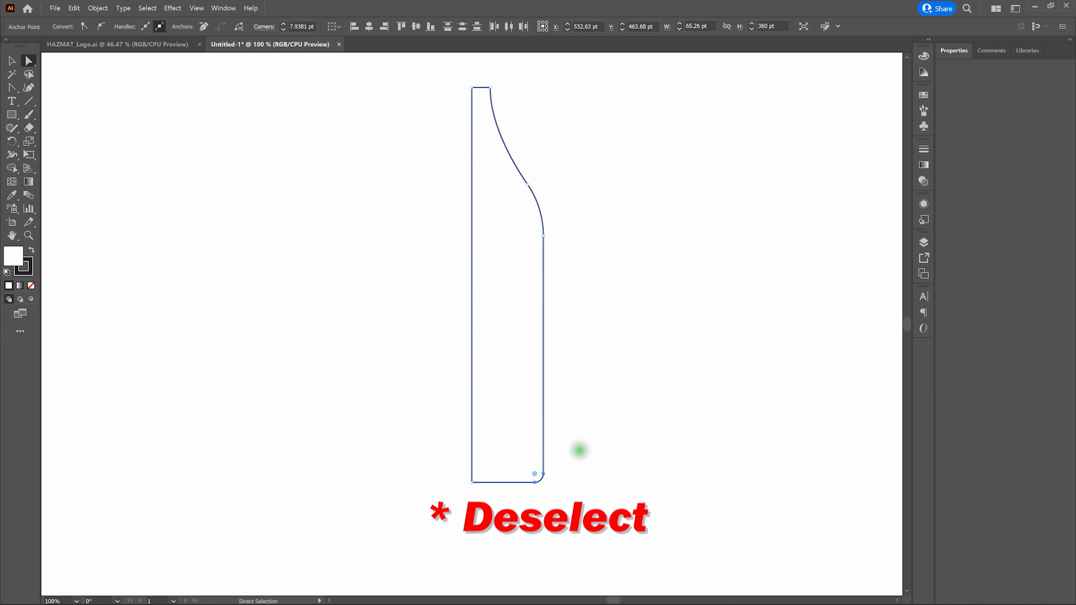
click(578, 450)
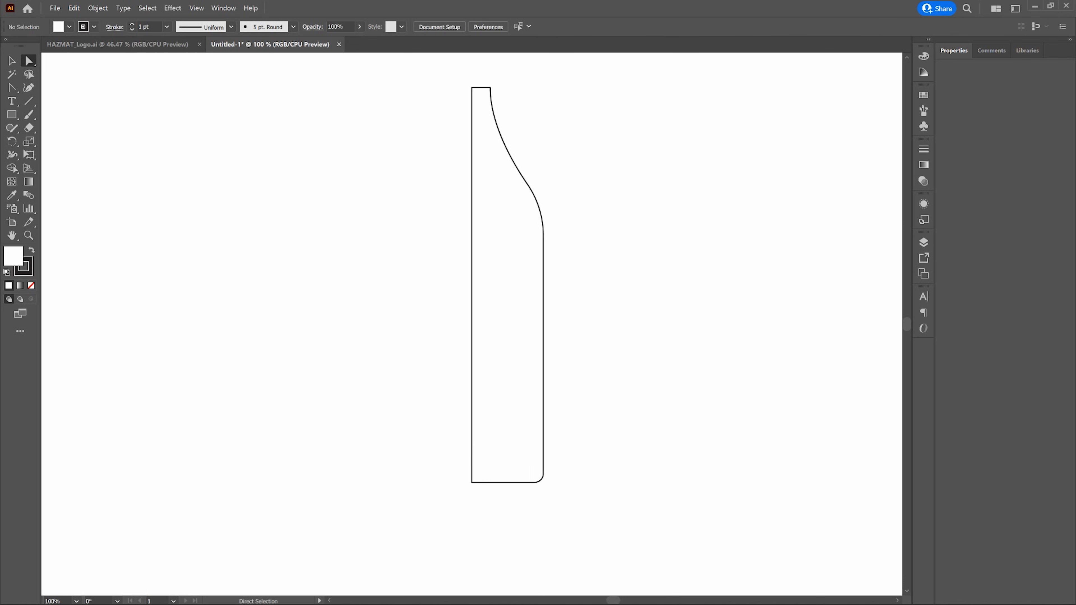
Step: Draw a cap rectangle about 22 by 40 pt on top of the bottle neck, flush with its straight inner edge, and deselect it
key(ctrl+0)
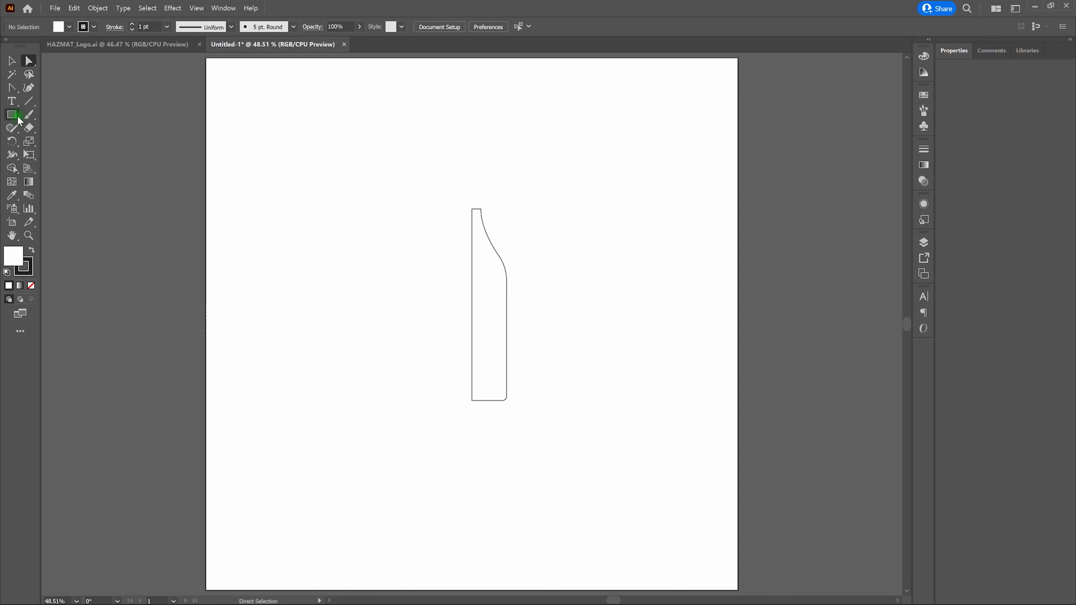
key(m)
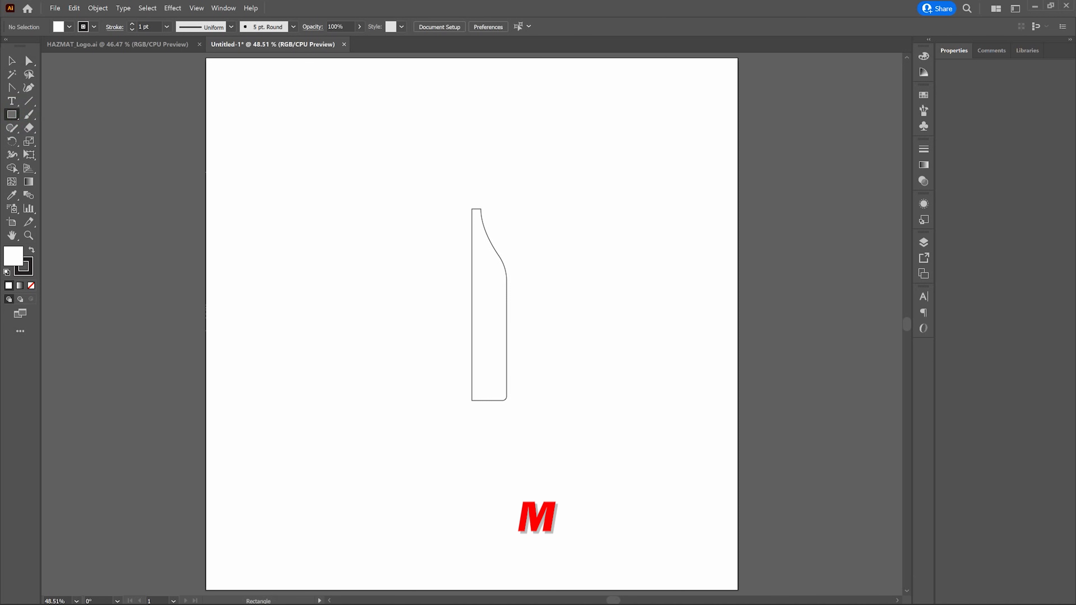
key(ctrl+plus)
key(ctrl+plus)
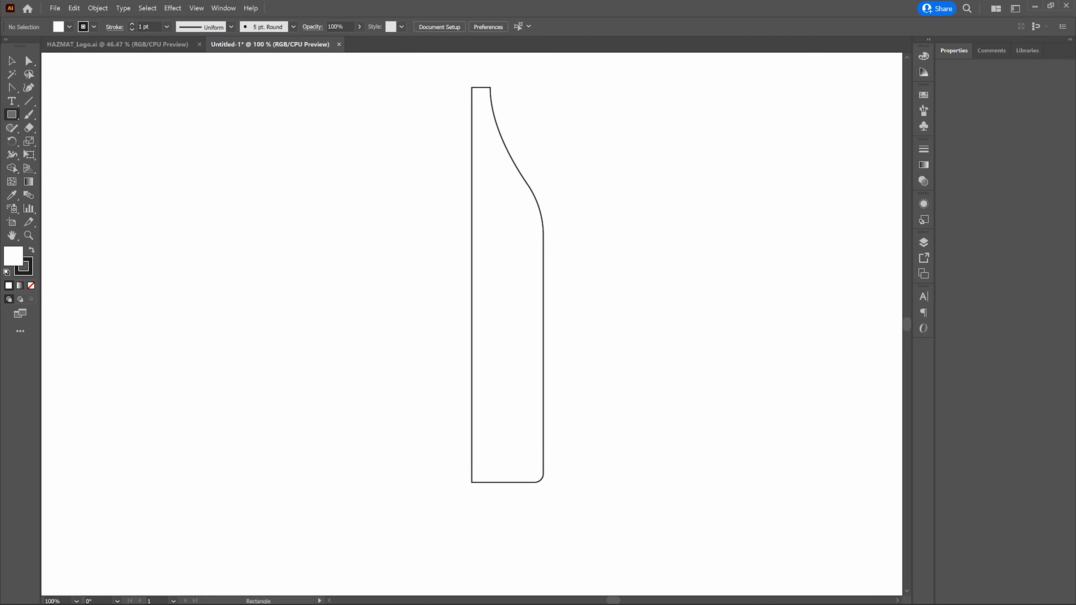
key(space)
drag(351, 169, 348, 278)
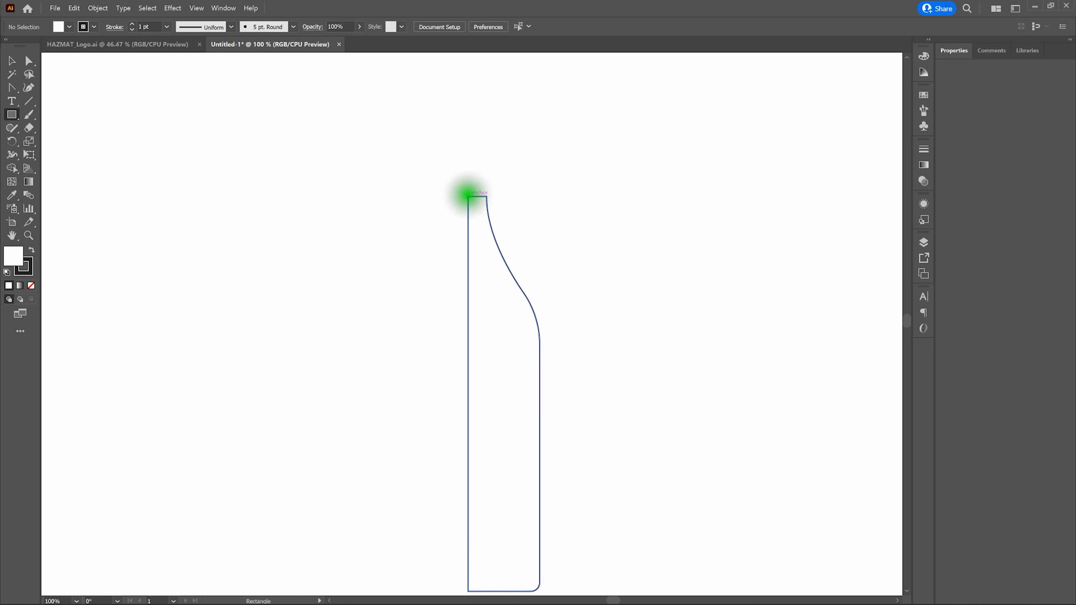
drag(468, 196, 493, 151)
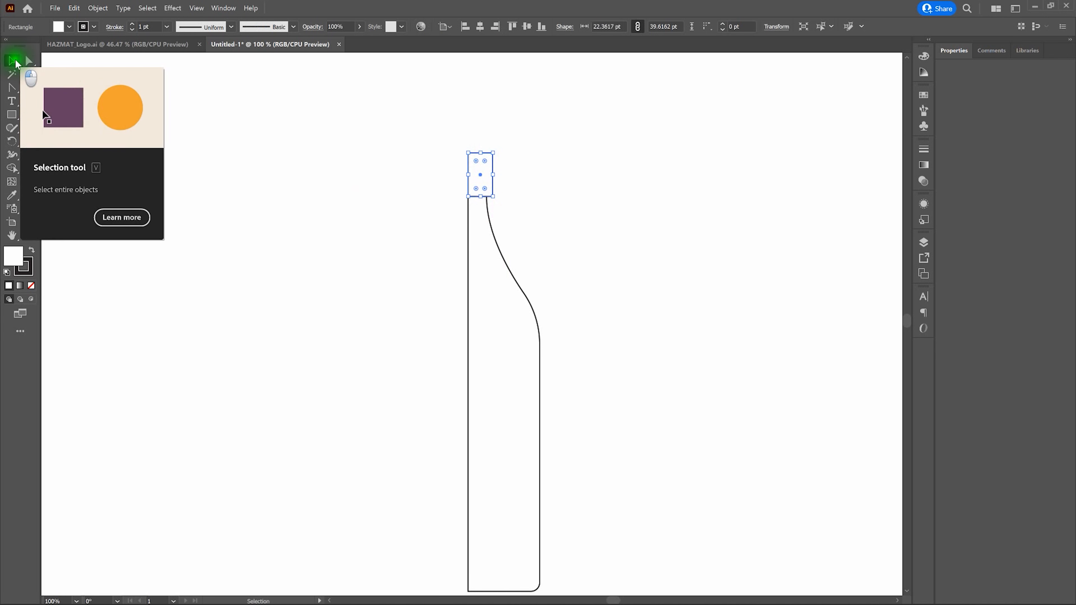
click(22, 63)
click(368, 218)
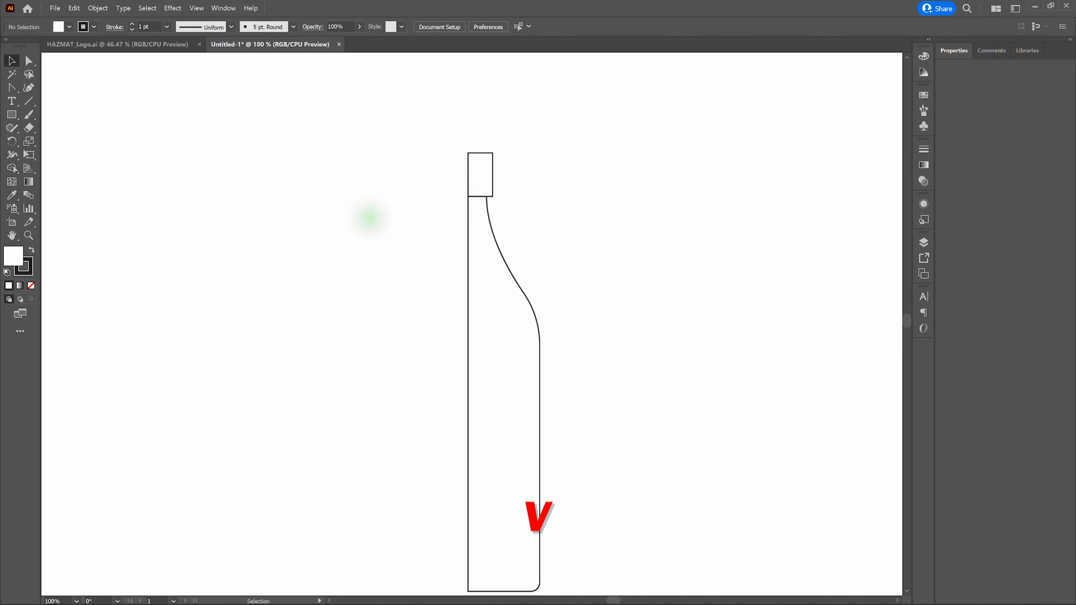
Step: Swap the fill and stroke colors of the bottle and cap shapes, set their stroke to none, and deselect them
key(a)
key(ctrl+0)
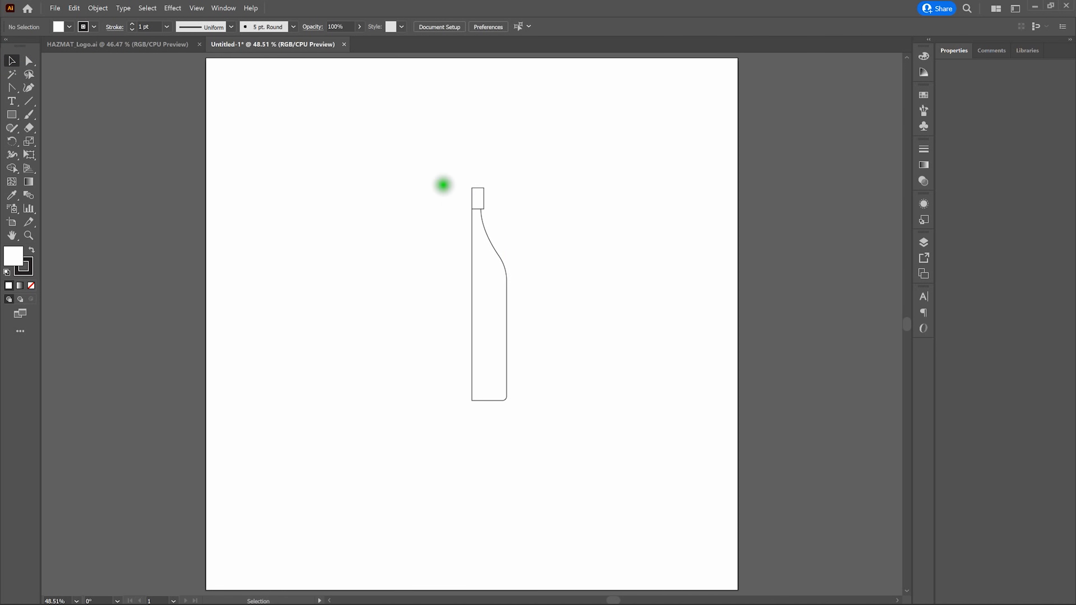
drag(439, 159, 538, 430)
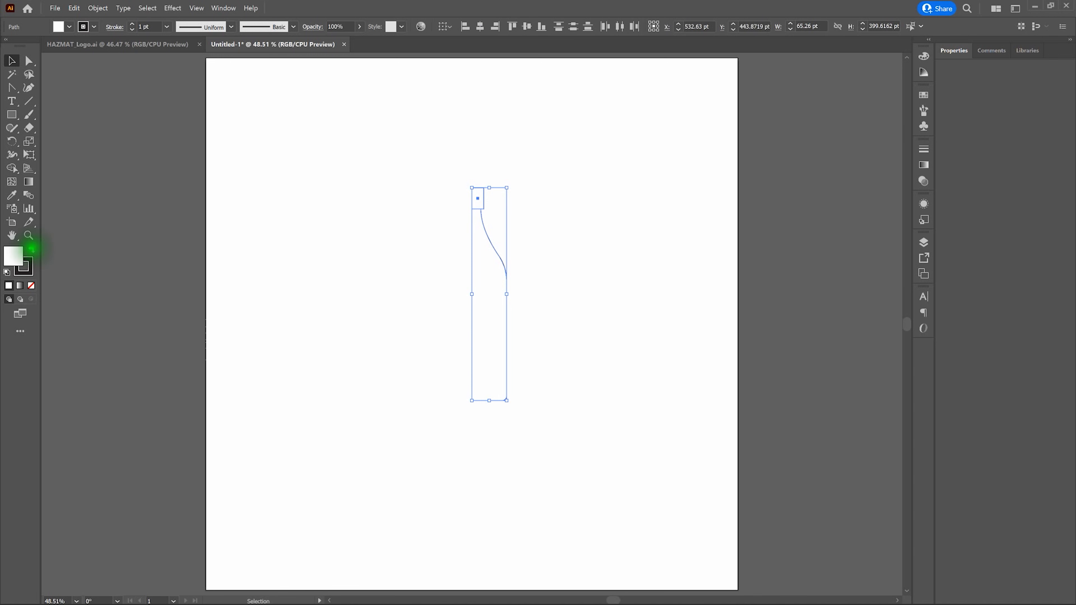
click(31, 250)
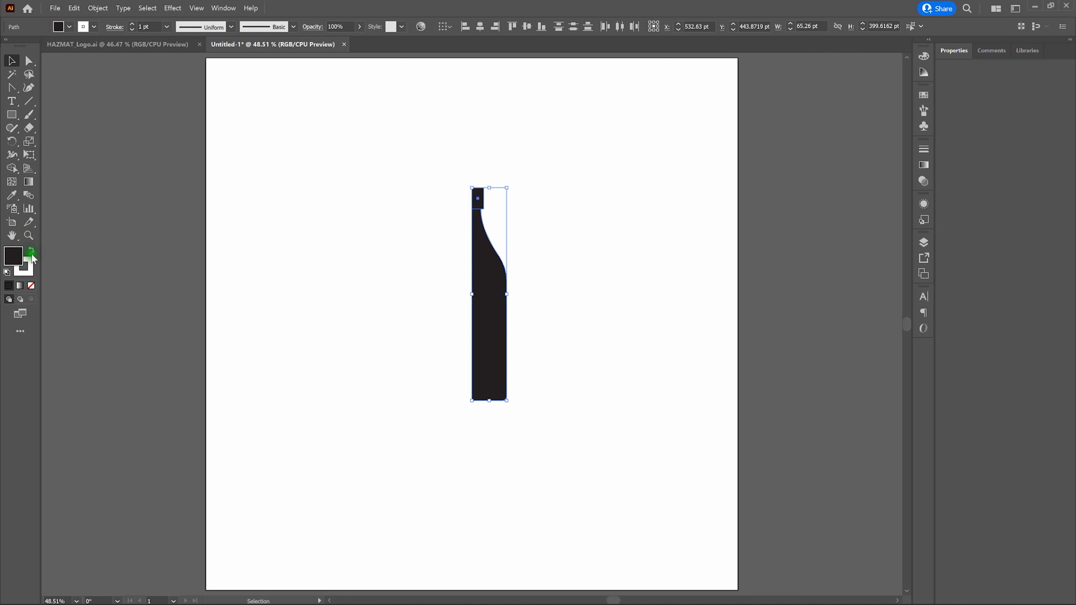
click(30, 271)
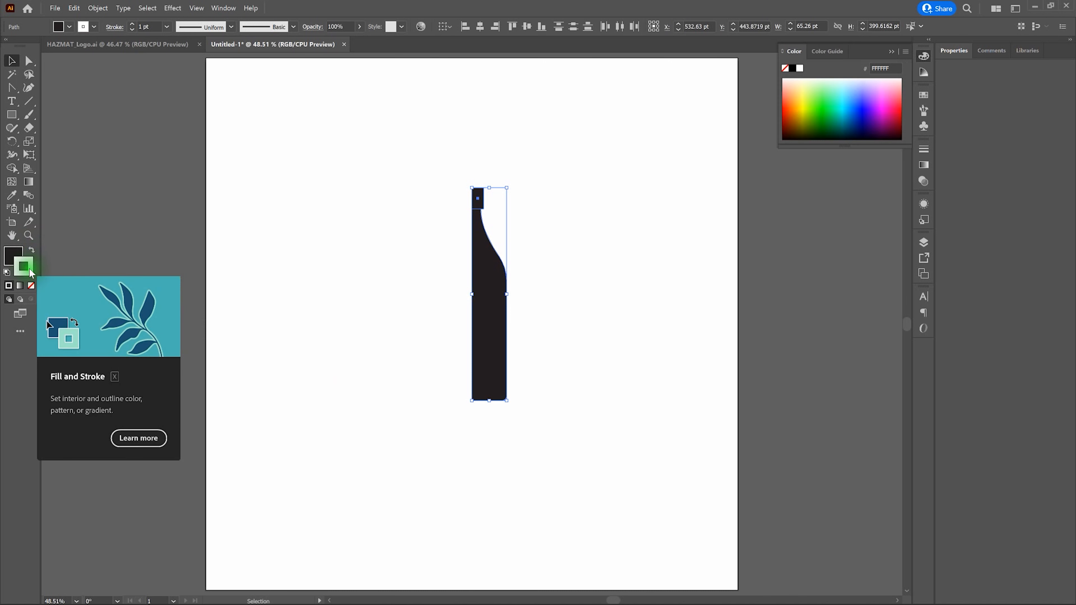
click(31, 286)
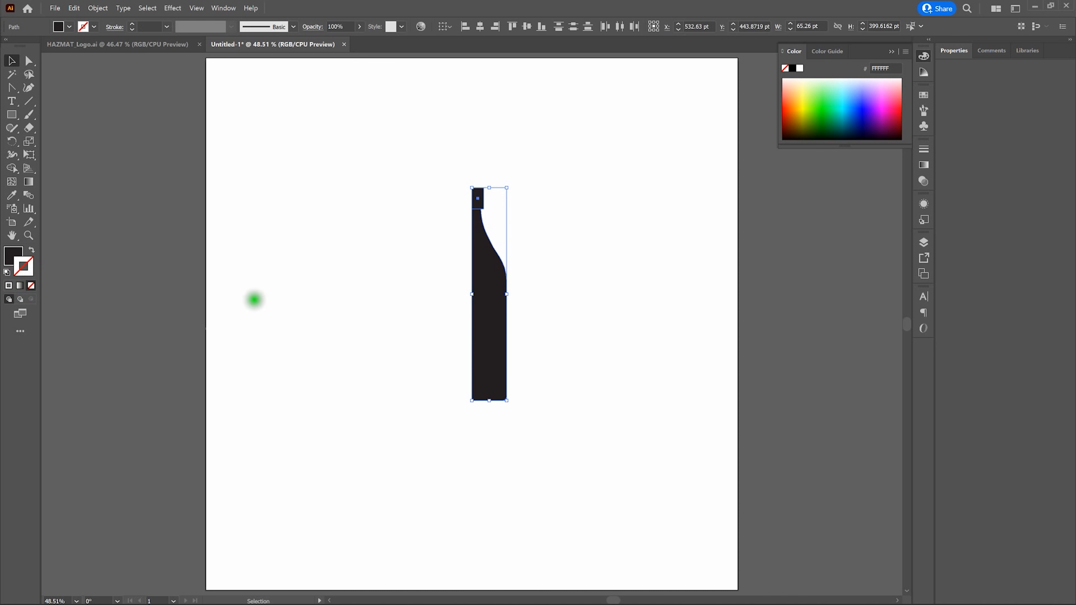
click(351, 301)
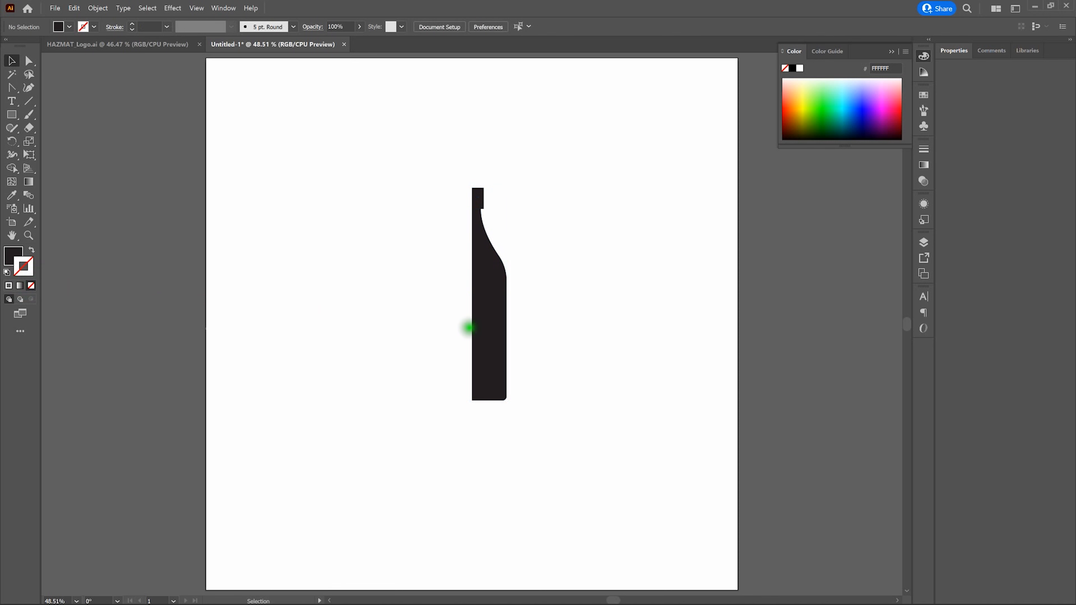
Step: Set the bottle body's fill to dark green 0A3801 and deselect it
click(497, 309)
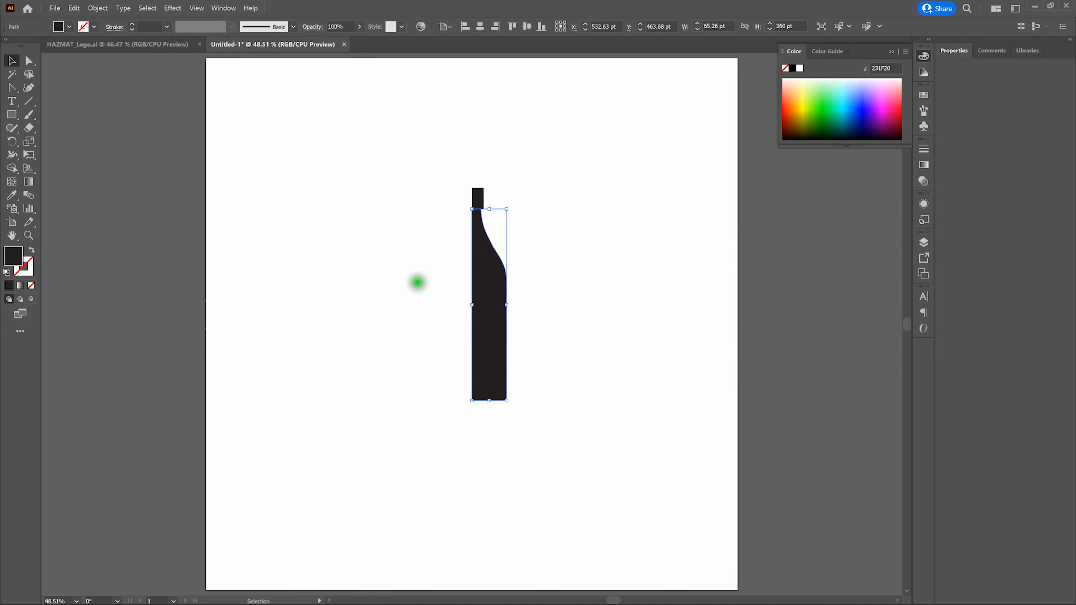
click(14, 259)
double_click(14, 260)
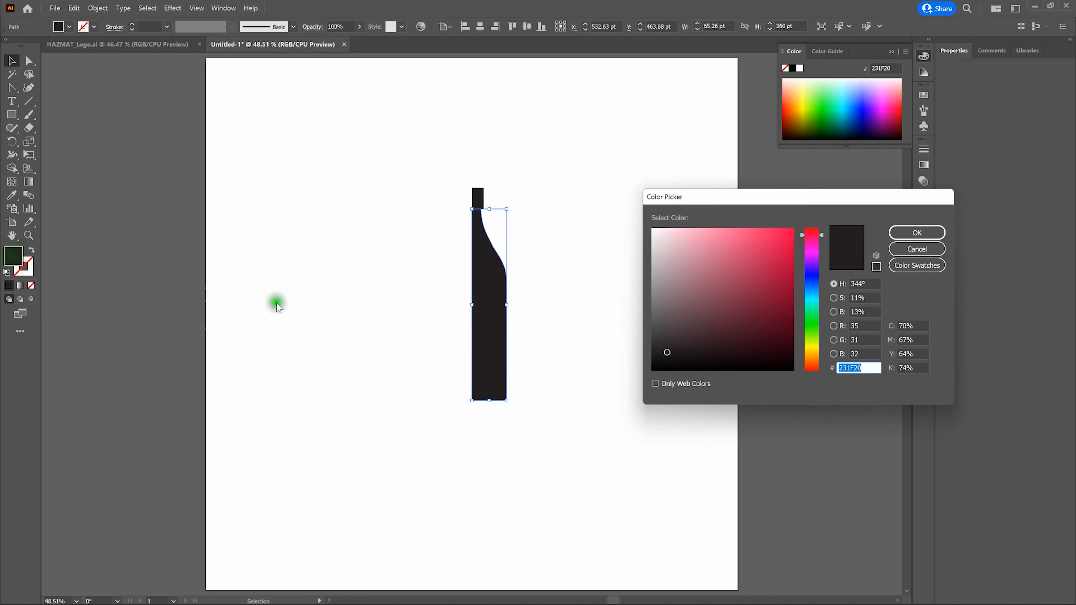
click(817, 317)
drag(817, 319, 819, 332)
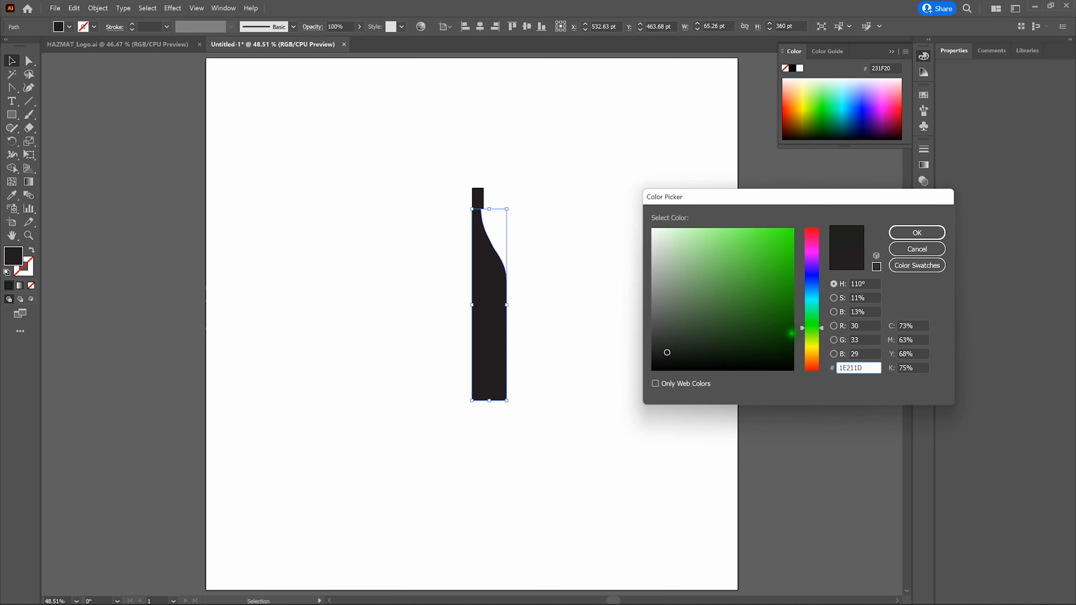
click(792, 340)
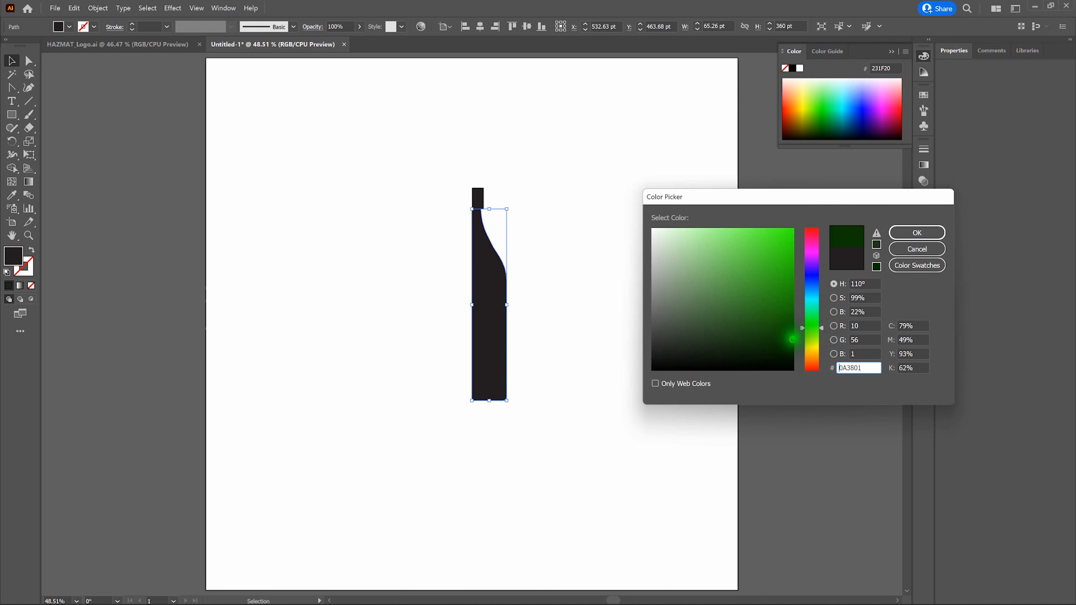
click(932, 233)
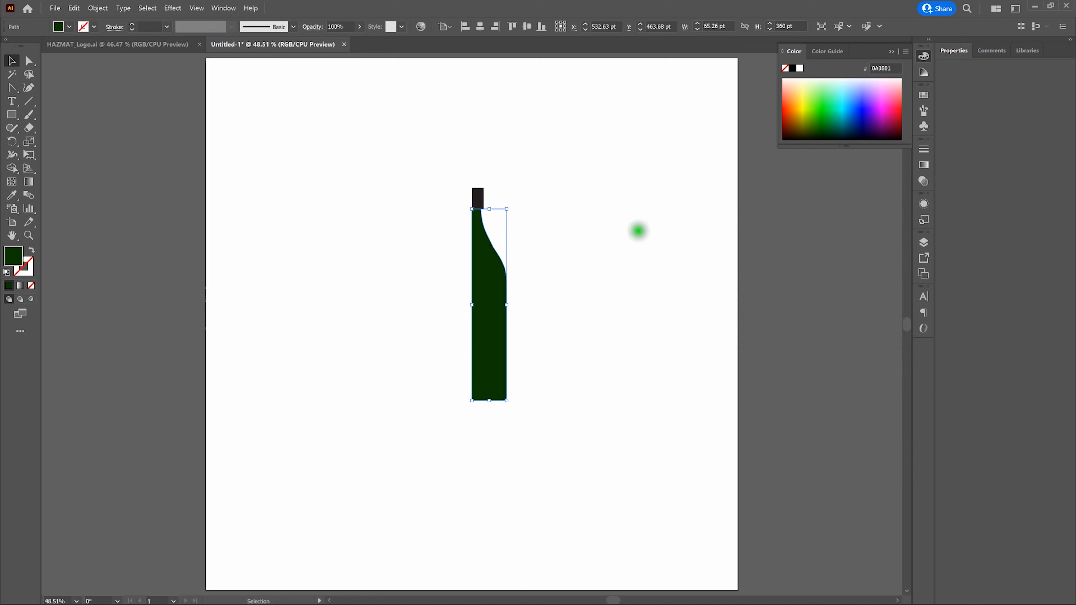
click(608, 229)
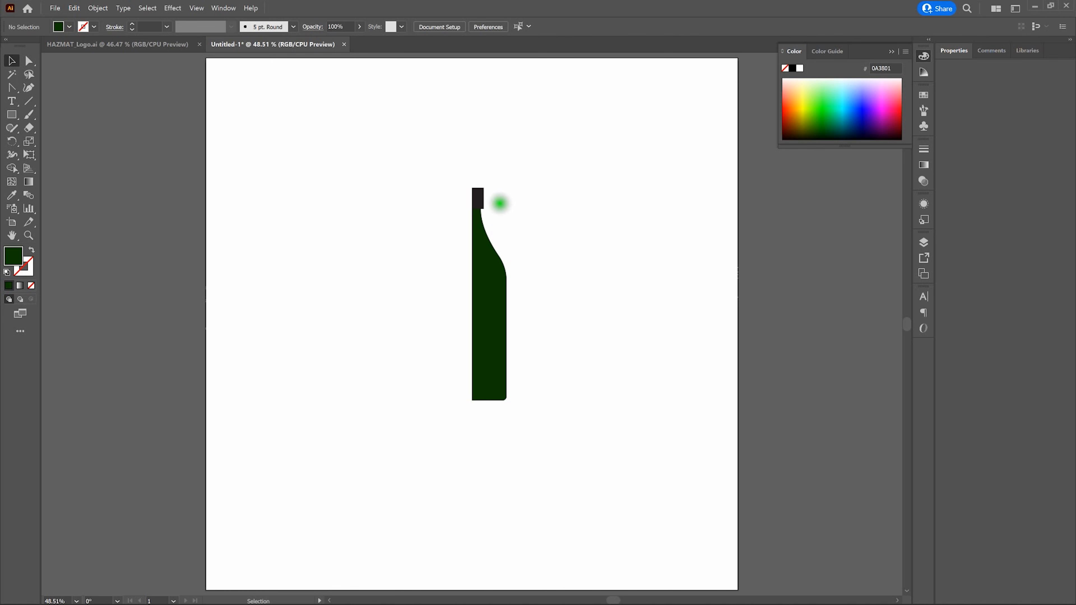
Step: Set the cap rectangle's fill to yellow E9EF06 and deselect it
click(478, 198)
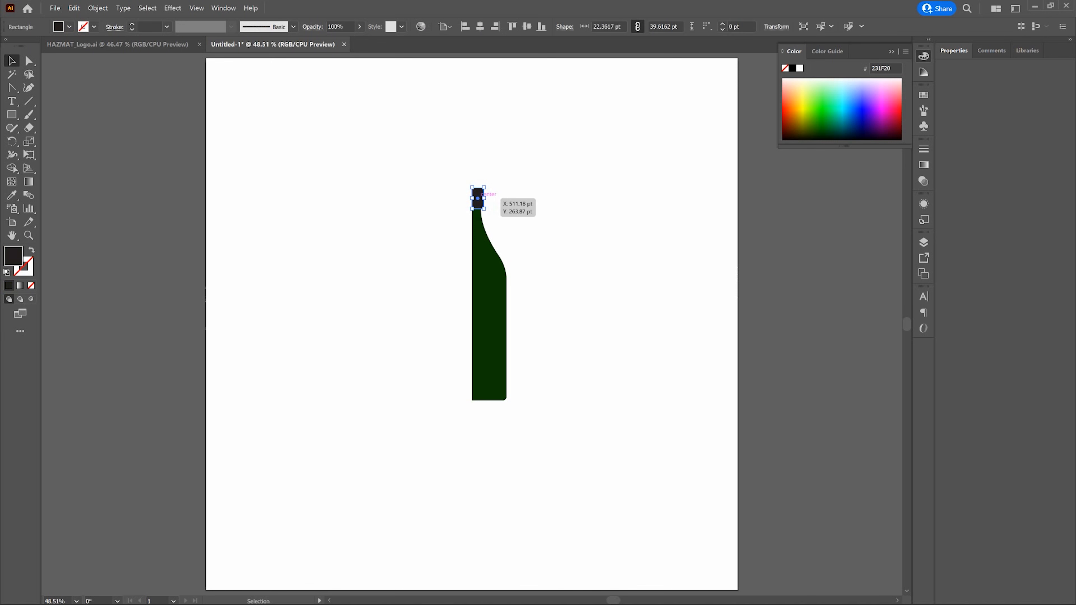
double_click(13, 256)
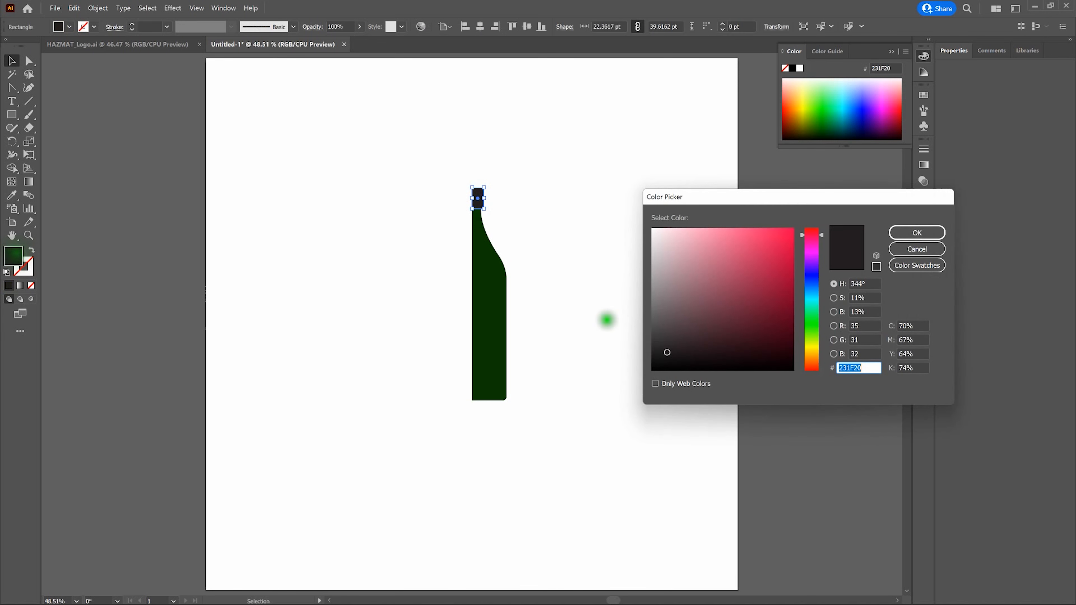
click(811, 347)
drag(771, 238, 791, 237)
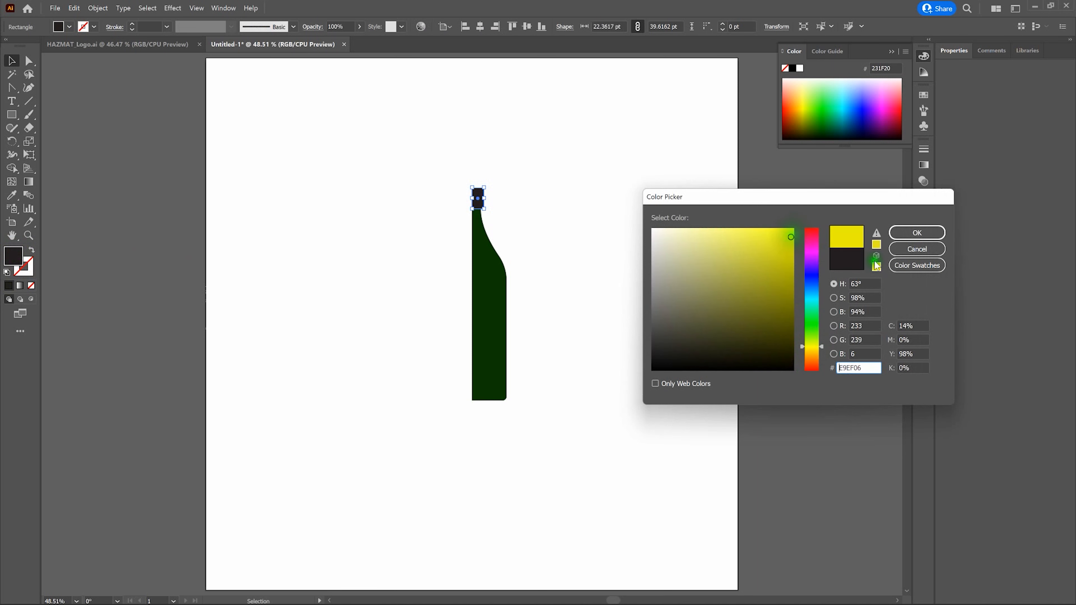
click(928, 234)
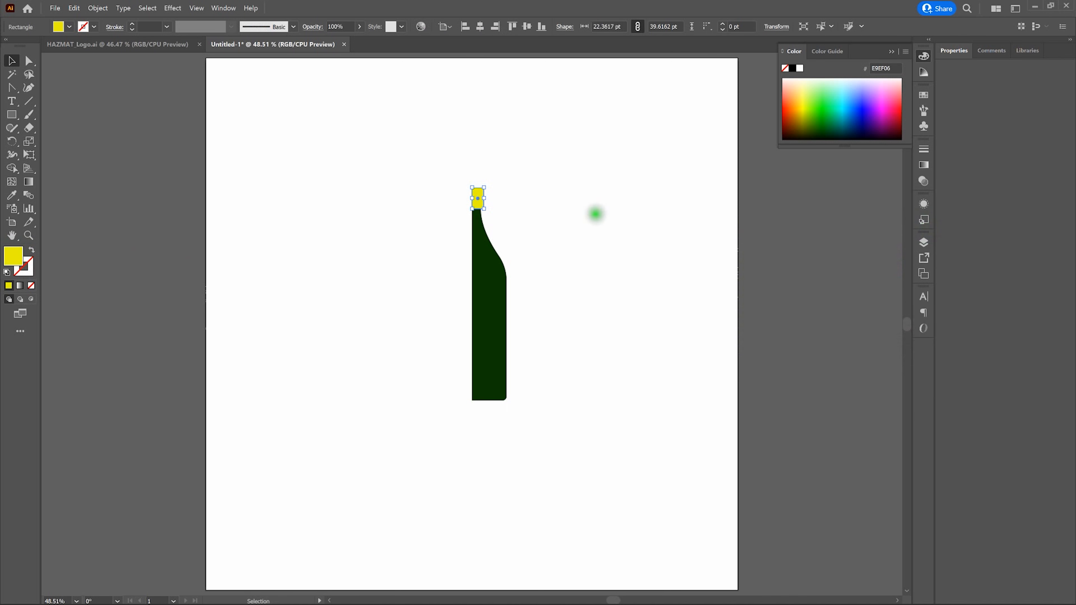
click(596, 214)
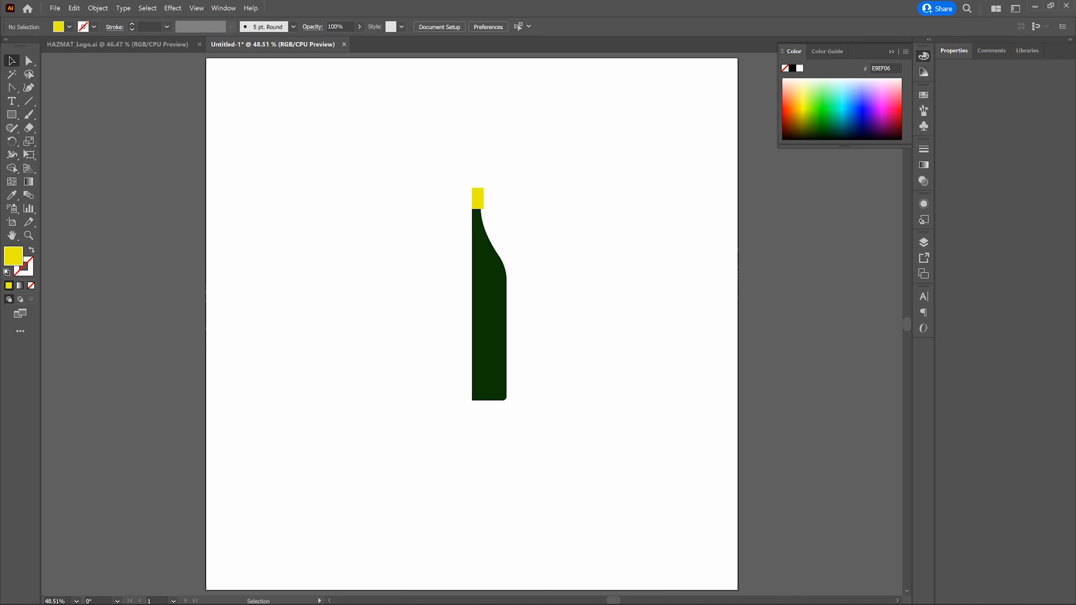
Step: Round the two outer corners of the yellow cap to a radius of about 4.7 pt, and deselect it
key(ctrl)
key(ctrl+plus)
key(ctrl+plus)
key(ctrl+plus)
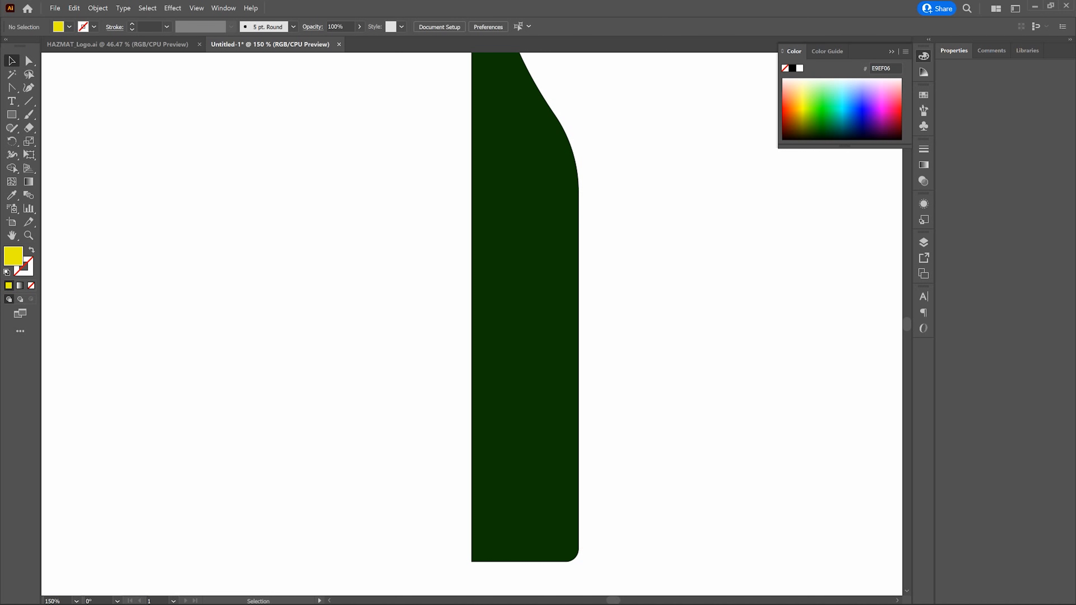
key(space)
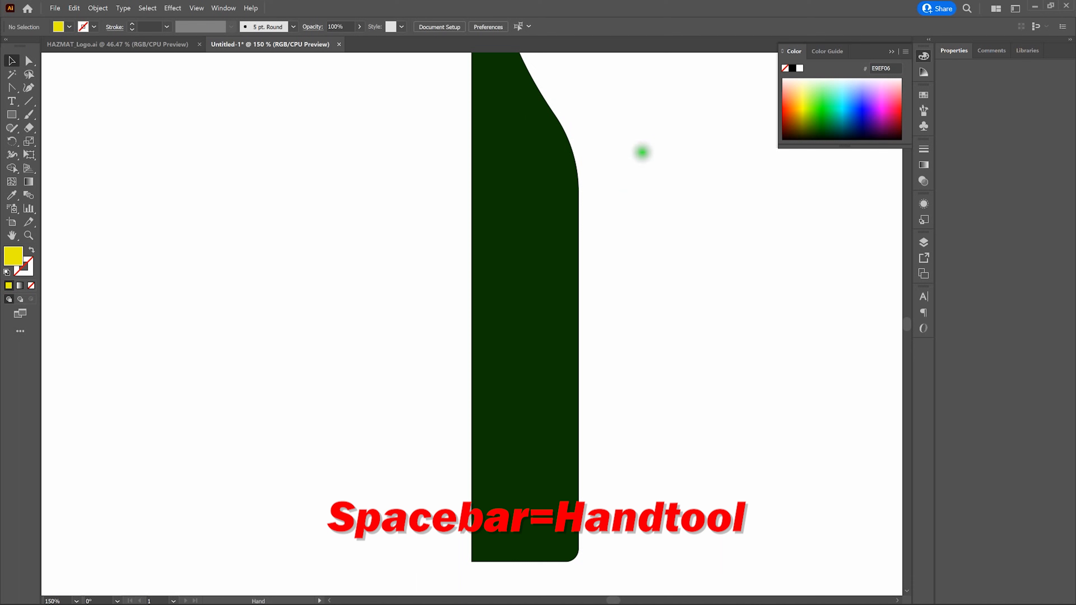
drag(642, 154, 623, 433)
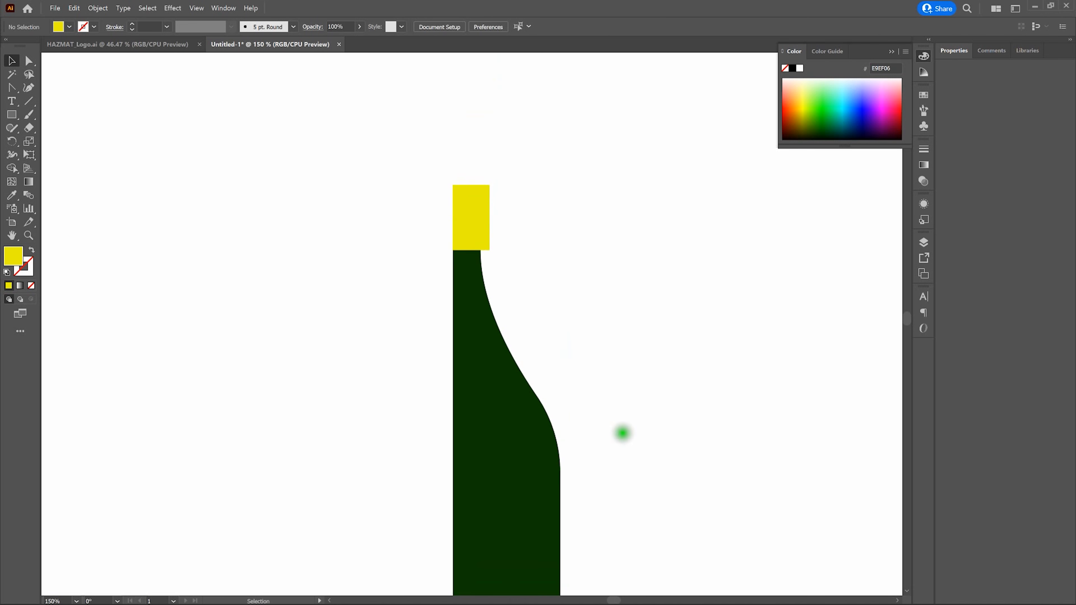
click(29, 62)
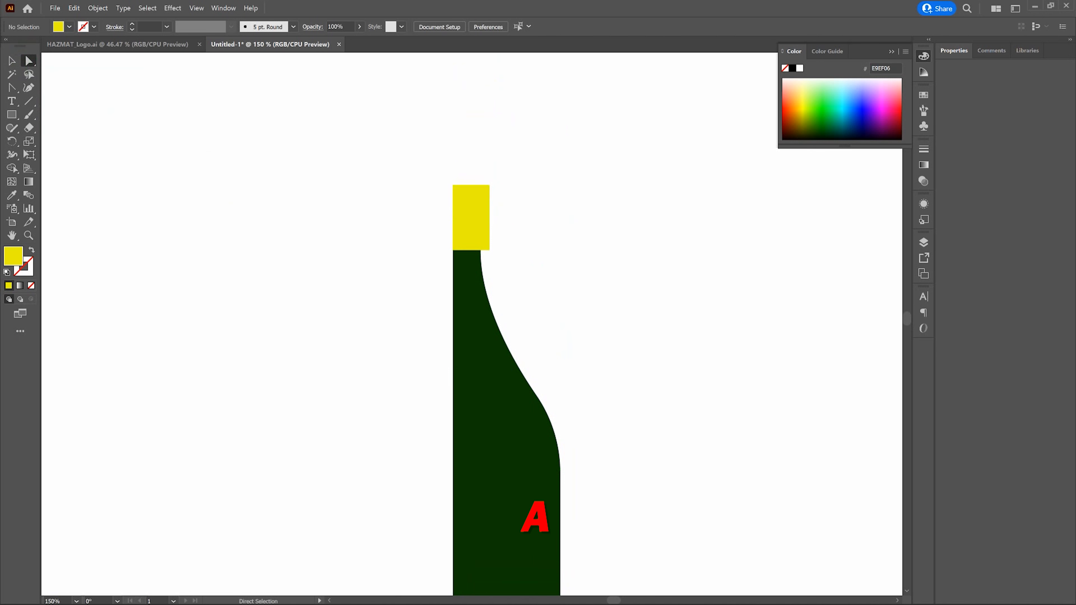
drag(534, 157, 487, 257)
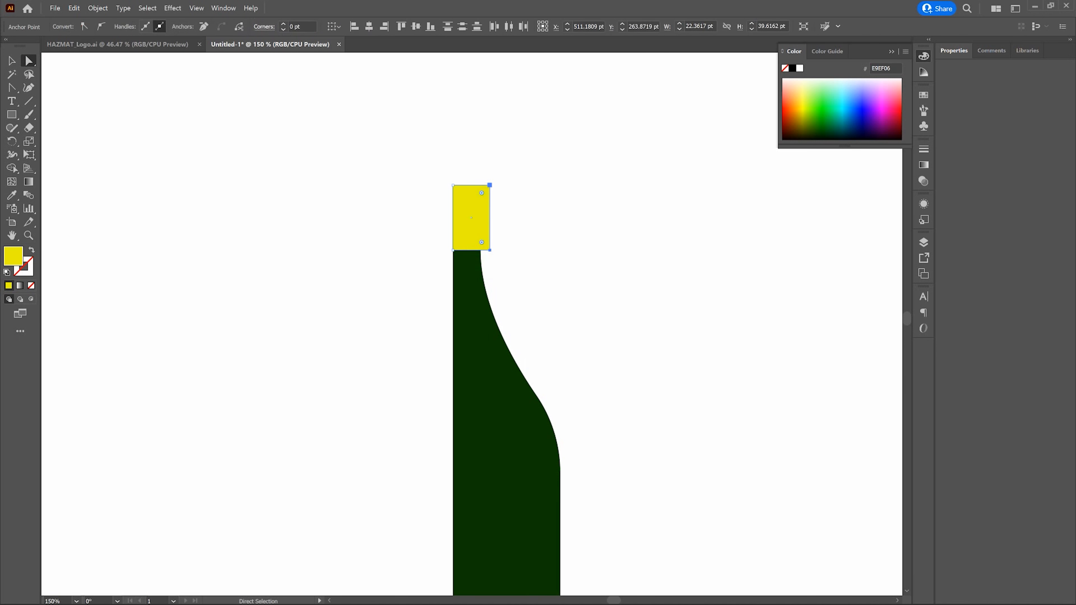
click(482, 193)
drag(481, 193, 480, 195)
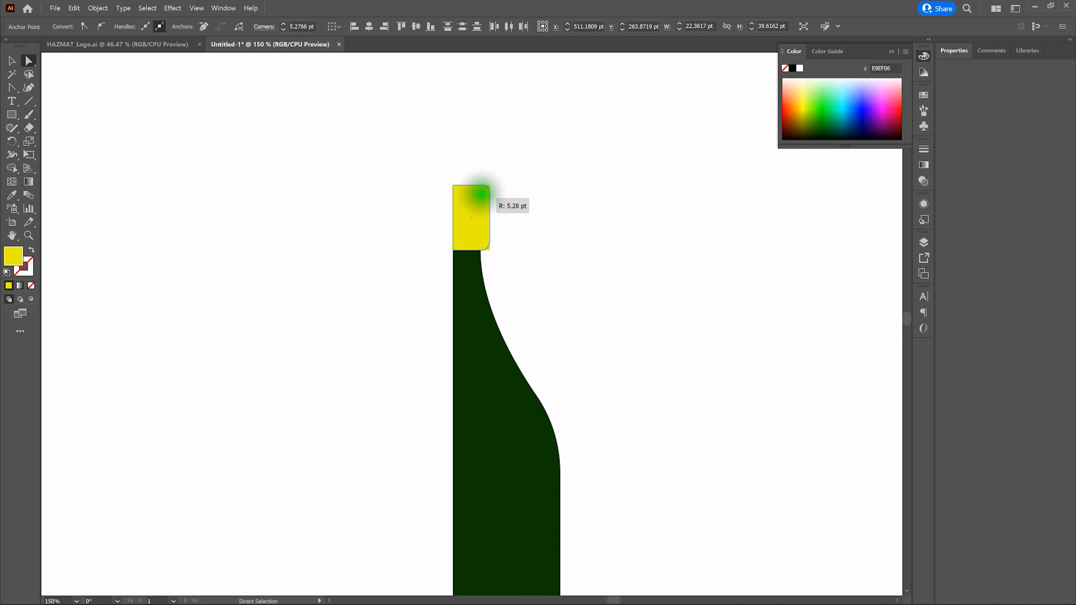
drag(481, 193, 482, 194)
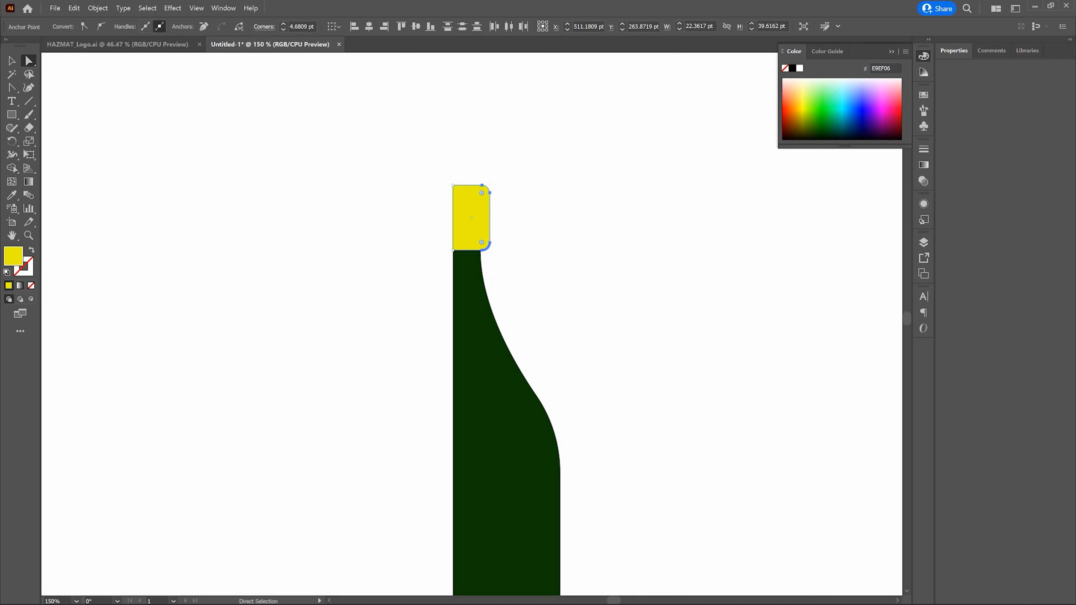
click(533, 229)
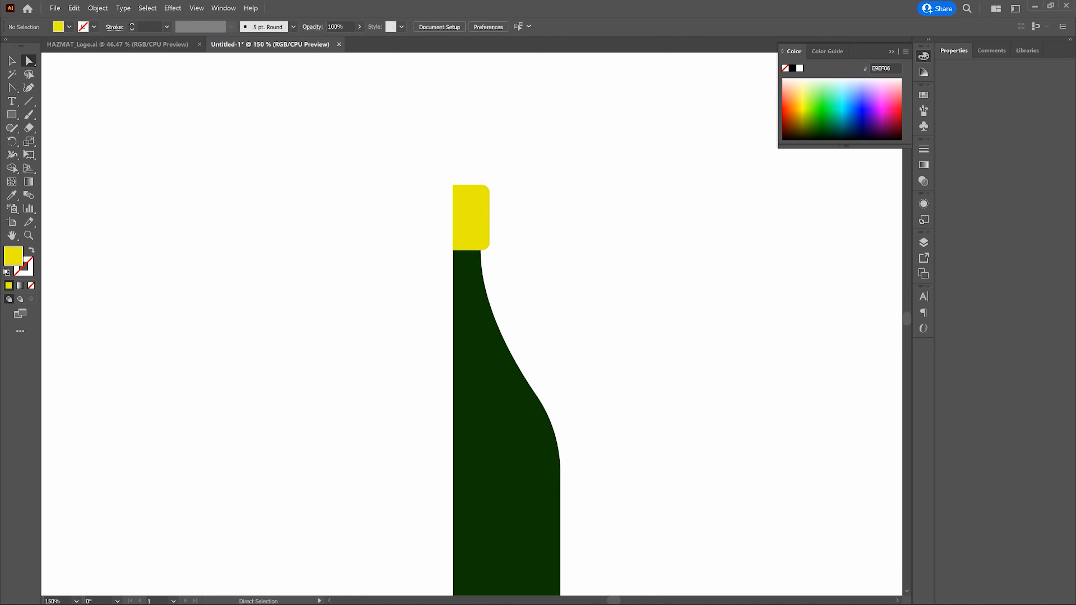
key(ctrl+0)
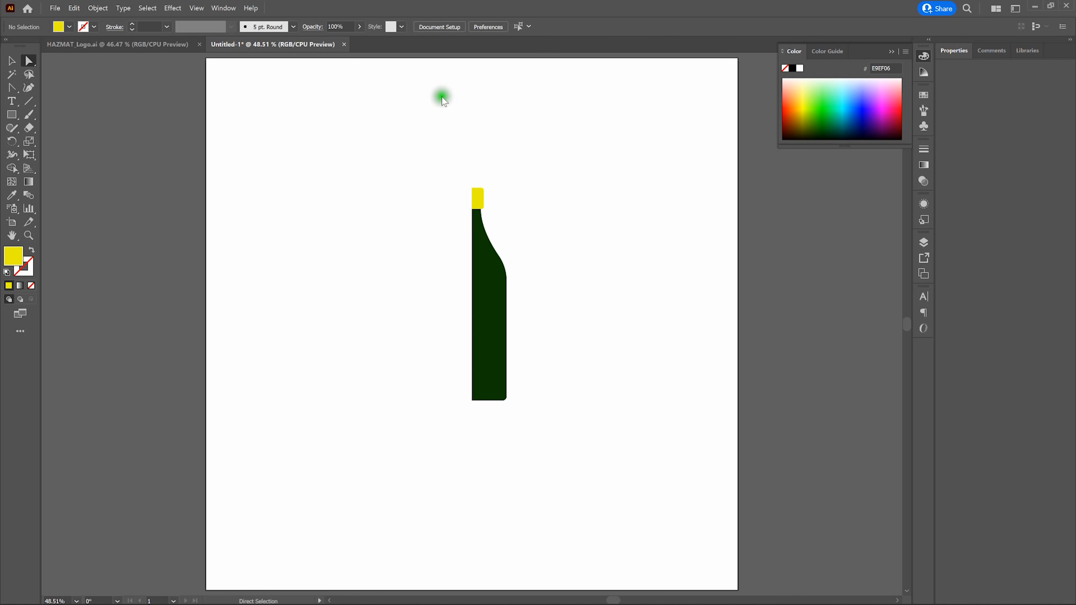
Step: Copy the dark green bottle body and paste the duplicate in front of the original
click(12, 61)
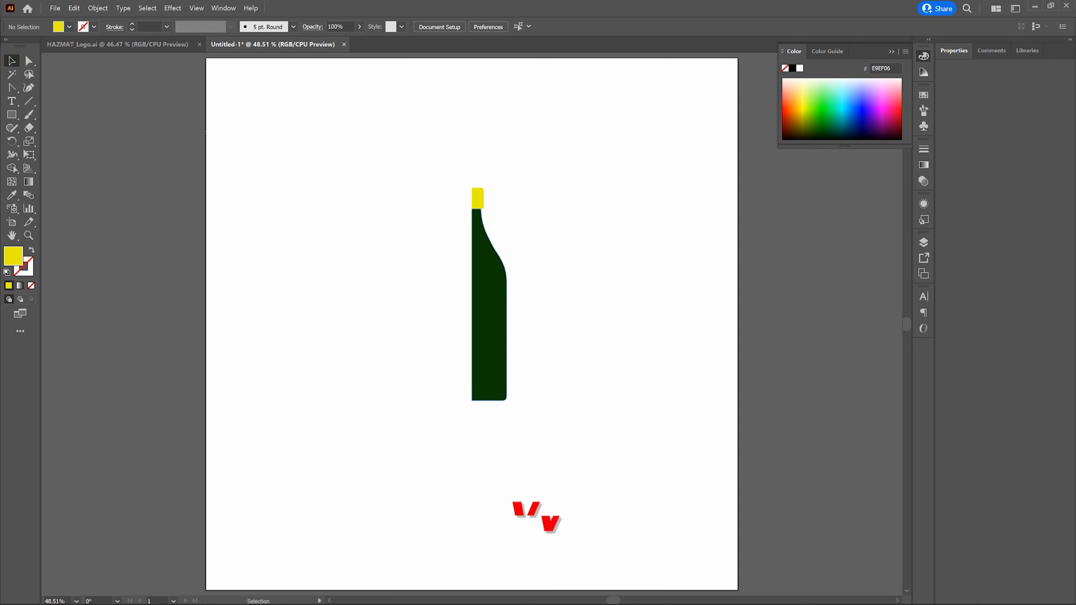
click(489, 288)
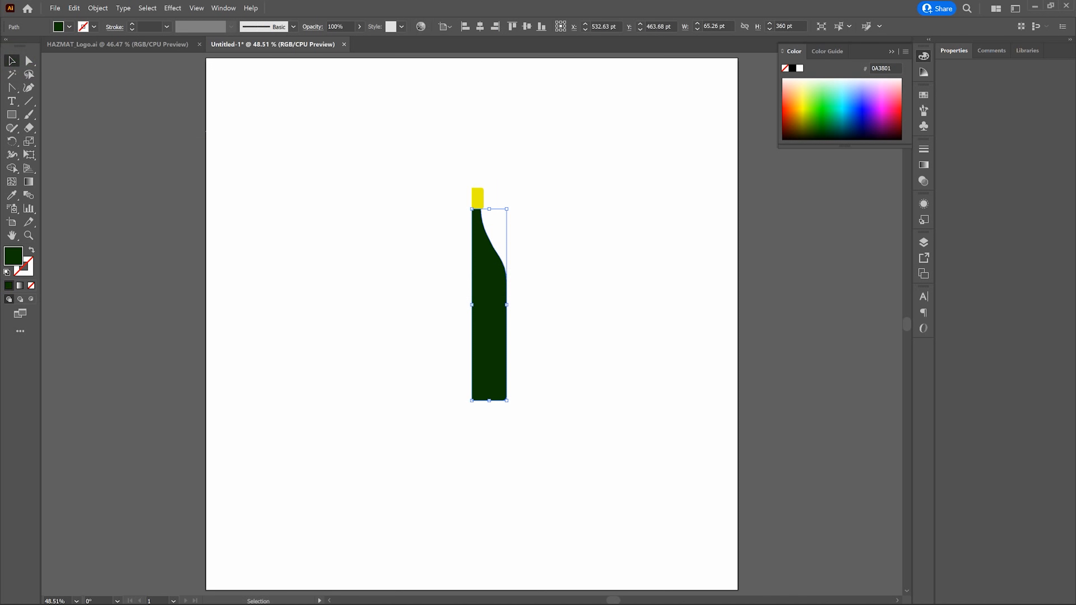
click(394, 167)
click(74, 7)
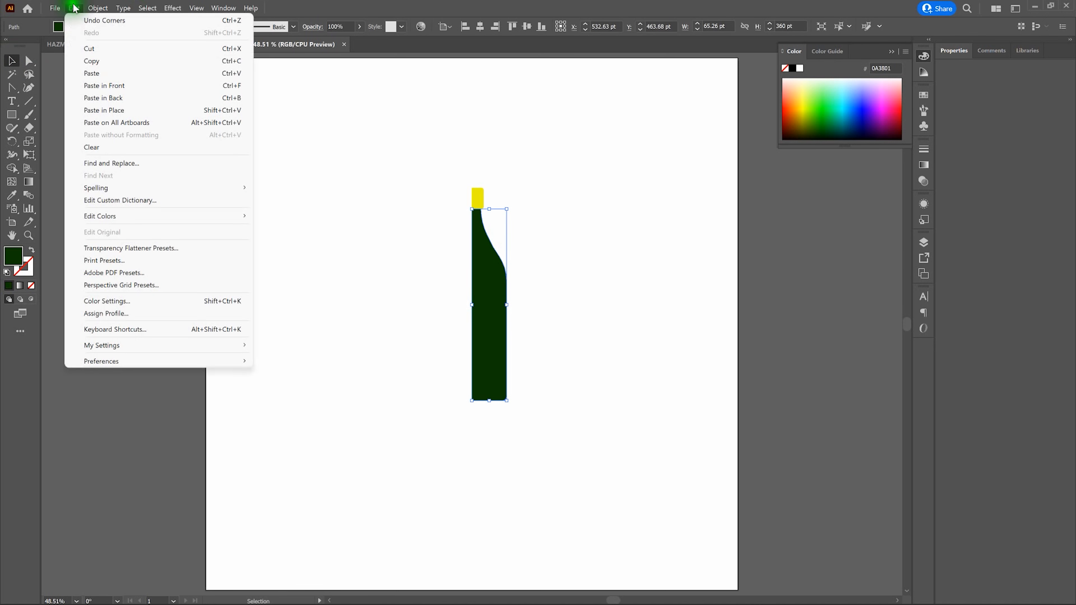
click(96, 60)
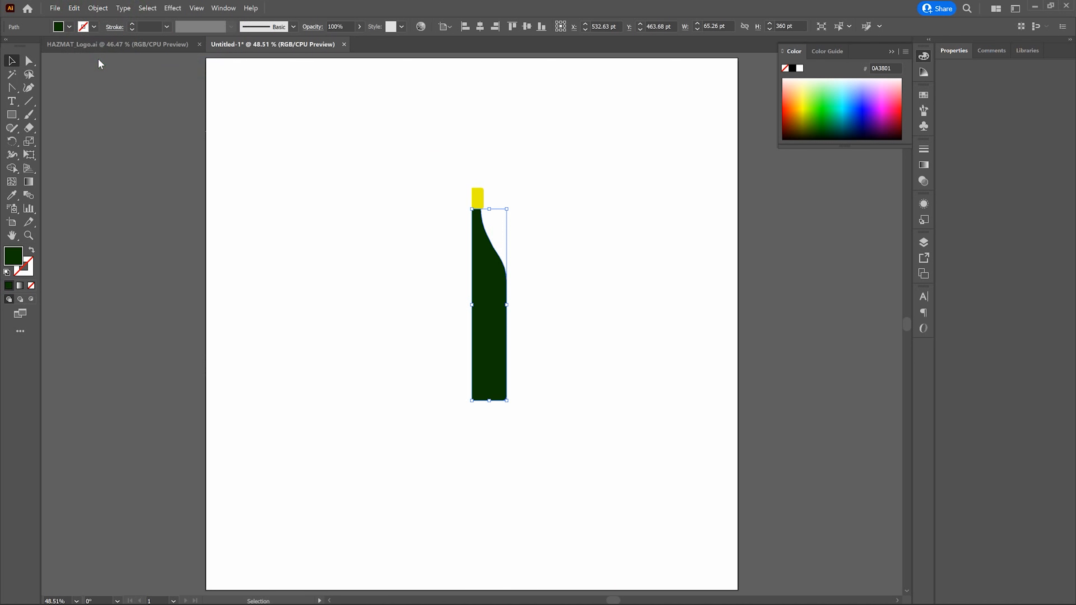
click(74, 8)
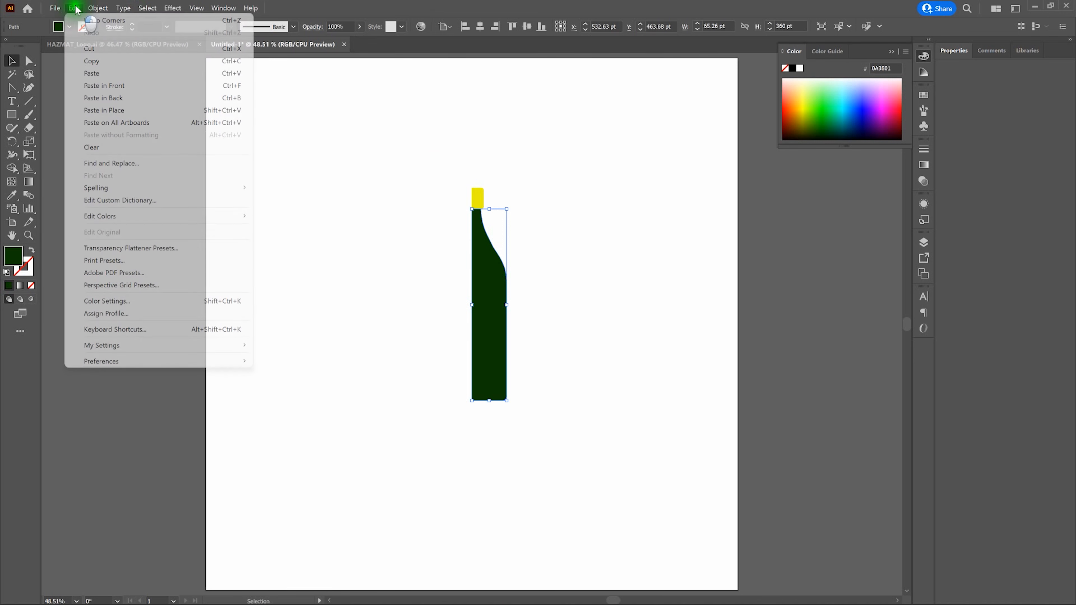
click(104, 86)
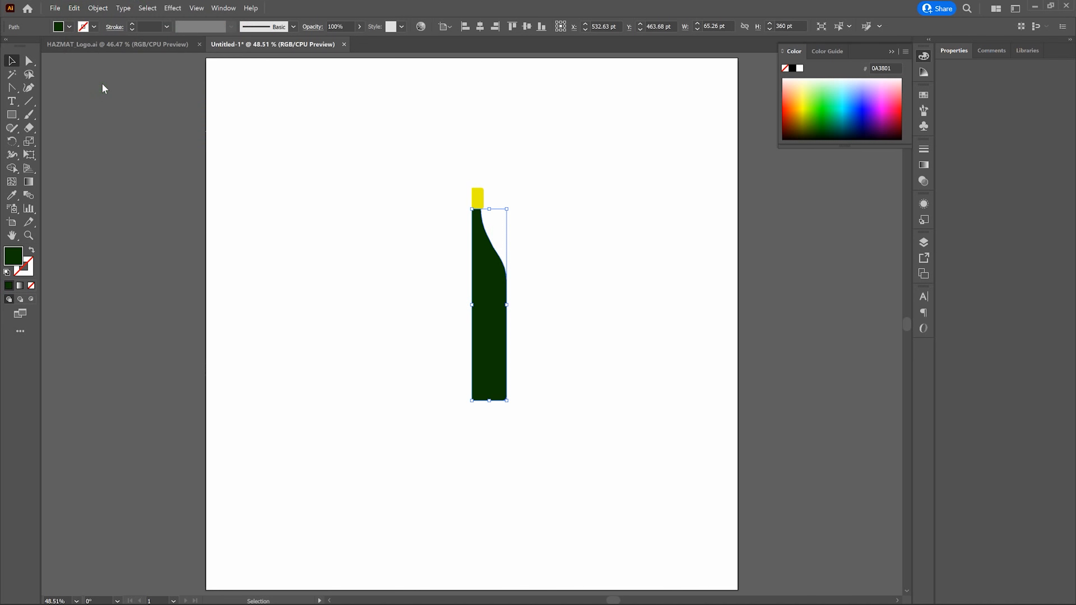
key(ctrl+c)
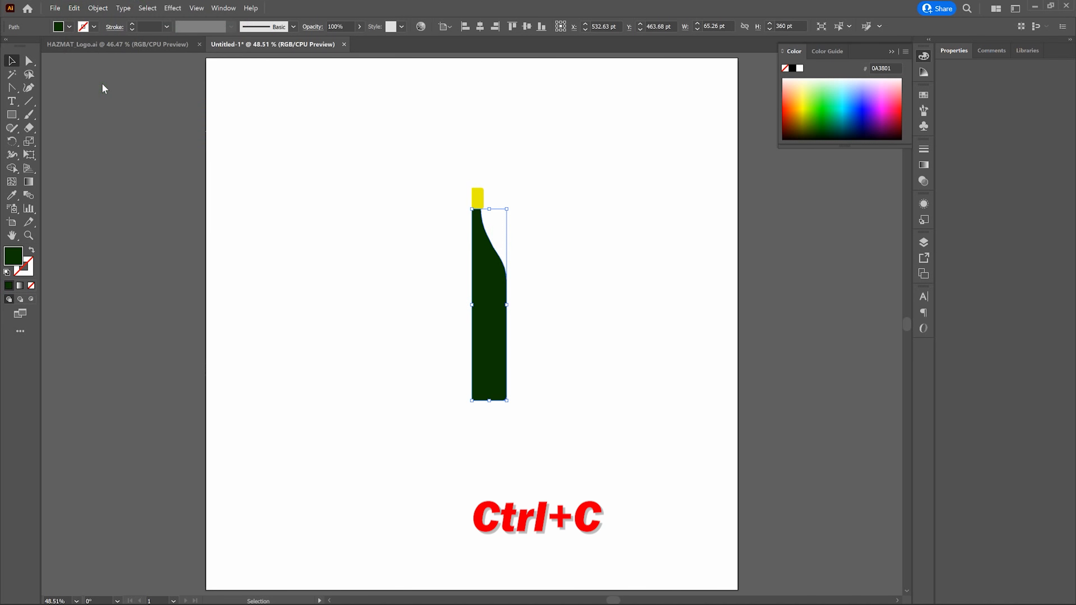
key(ctrl+f)
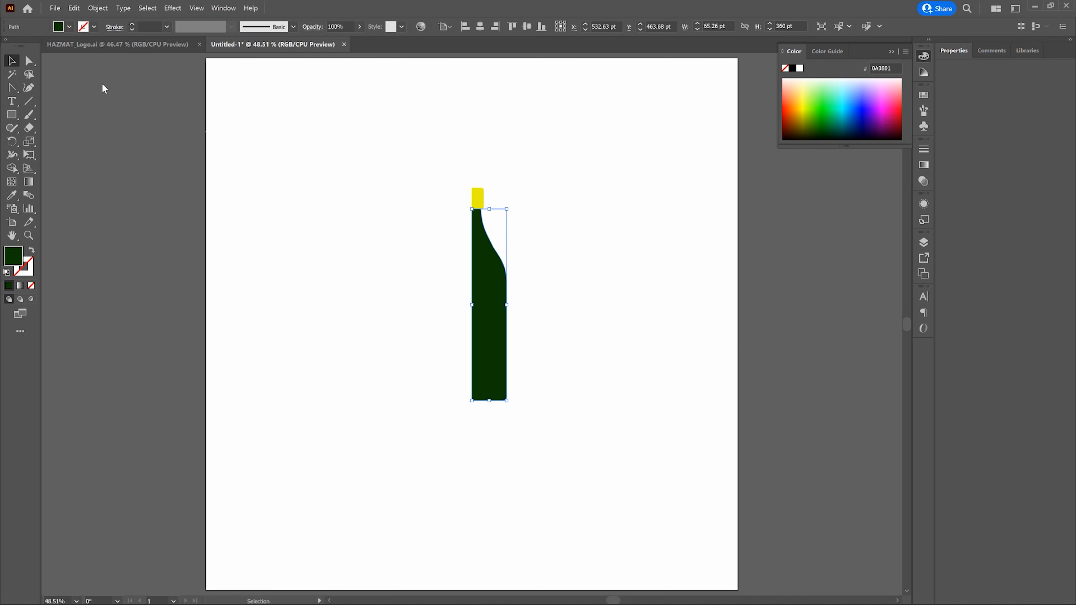
Step: Move the duplicated green bottle body 200 pt to the right of the original and deselect it
key(shift)
key(shift+Right)
key(shift+Right)
key(shift+Right)
key(shift+Right)
key(shift+Right)
key(shift+Right)
key(shift+Right)
key(shift+Right)
key(shift+Right)
key(shift+Right)
key(shift+Right)
key(shift+Right)
key(shift+Right)
key(shift+Right)
key(shift+Right)
key(shift+Right)
key(shift+Right)
key(shift+Right)
key(shift+Right)
key(shift+Right)
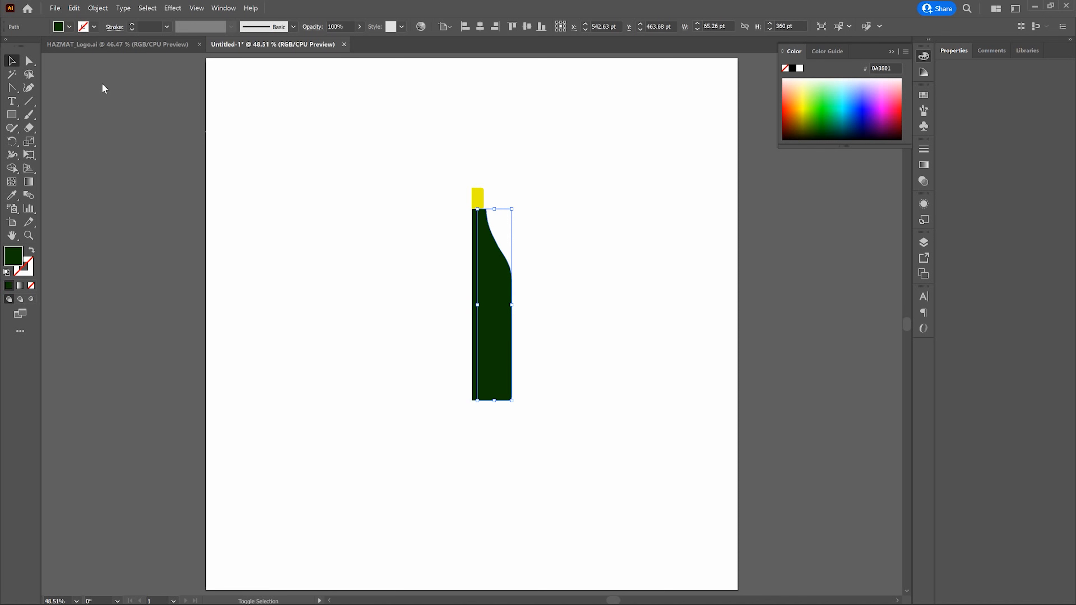
key(shift+Right)
key(shift+Right)
key(shift+Right)
key(shift+Right)
key(shift+Right)
key(shift+Right)
key(shift+Right)
key(shift+Right)
key(shift+Right)
key(shift+Right)
key(shift+Right)
key(shift+Right)
key(shift+Right)
key(shift+Right)
key(shift+Right)
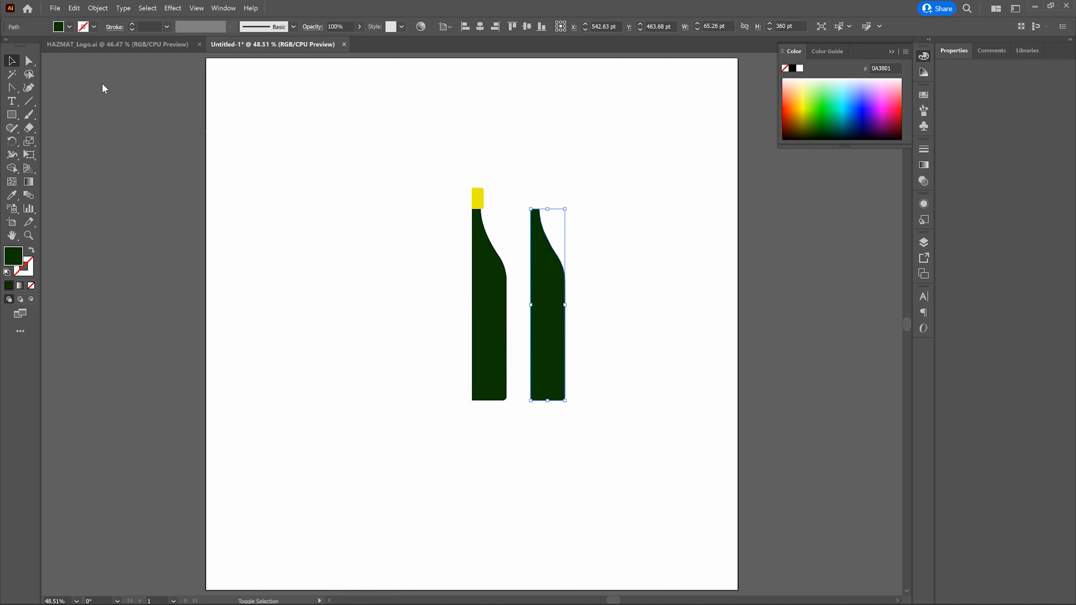
key(shift+Right)
key(shift+Right)
key(shift+Right)
key(shift+Right)
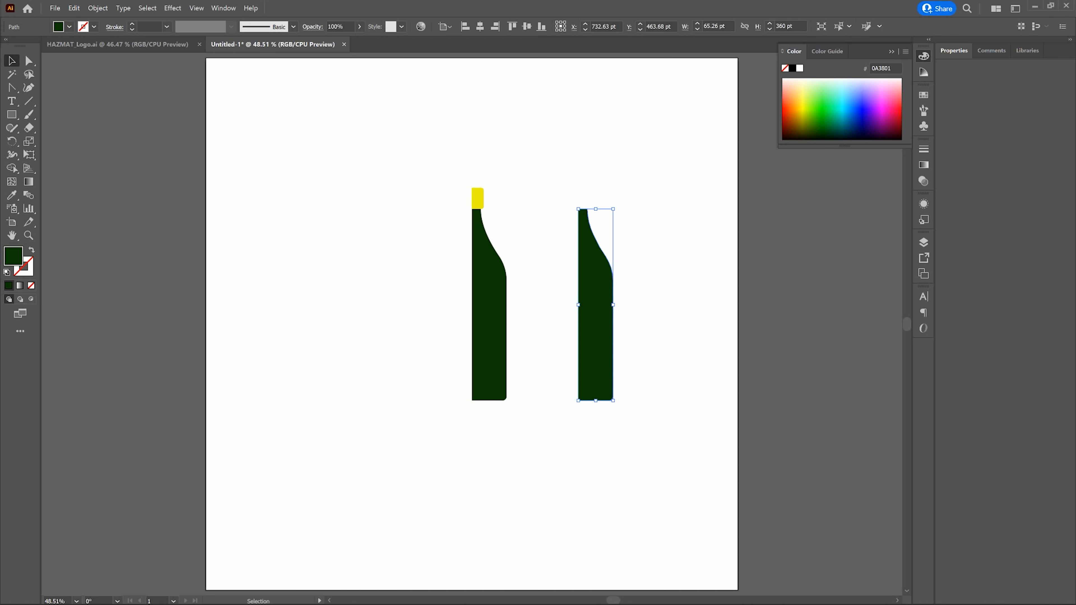
click(314, 161)
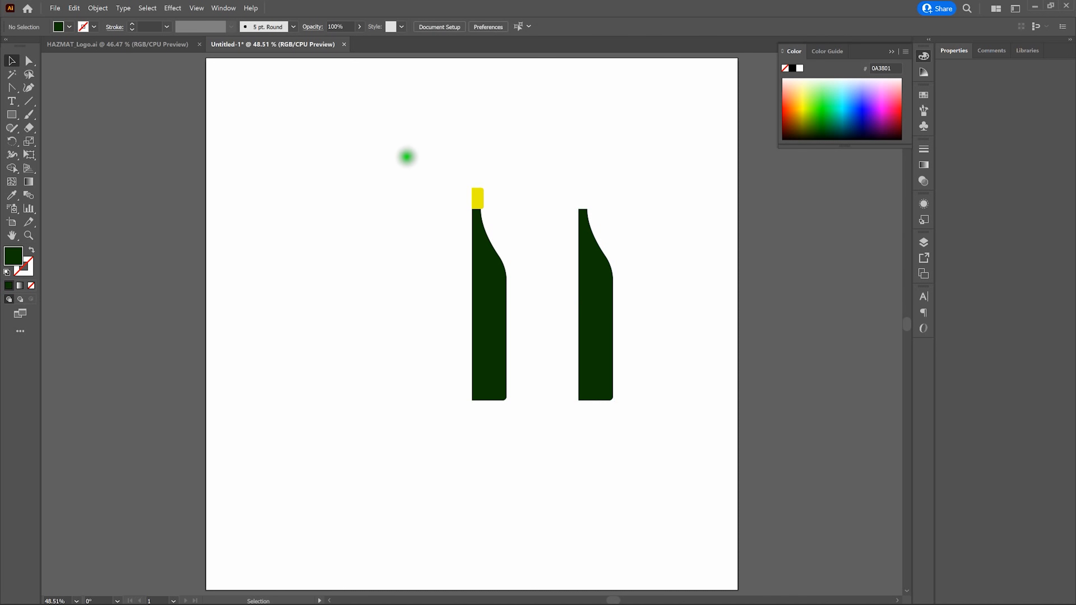
Step: Group the yellow cap with the original green bottle body
drag(390, 149, 525, 420)
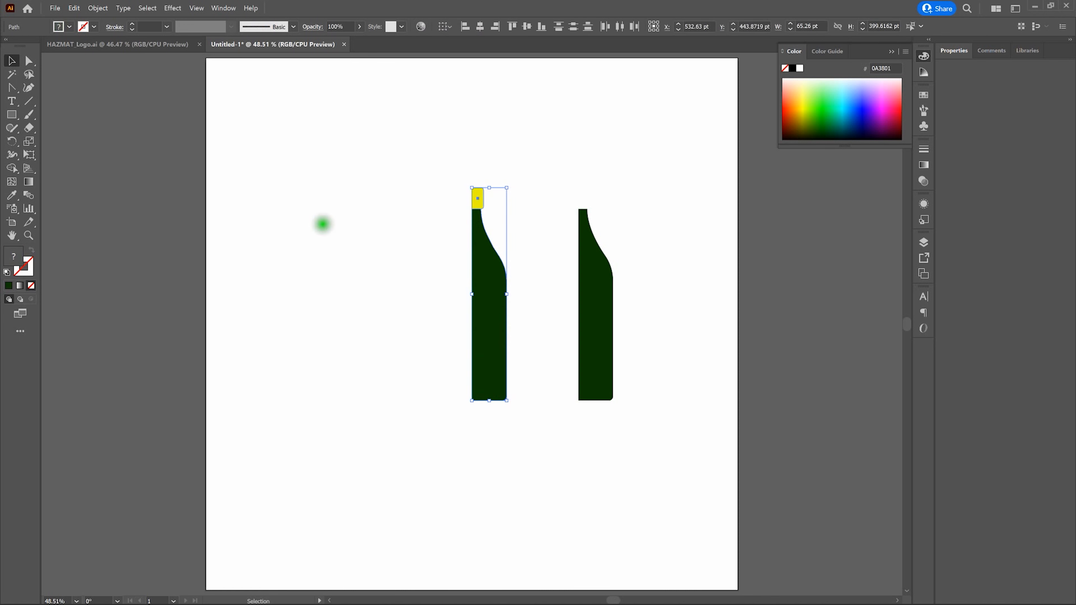
click(102, 13)
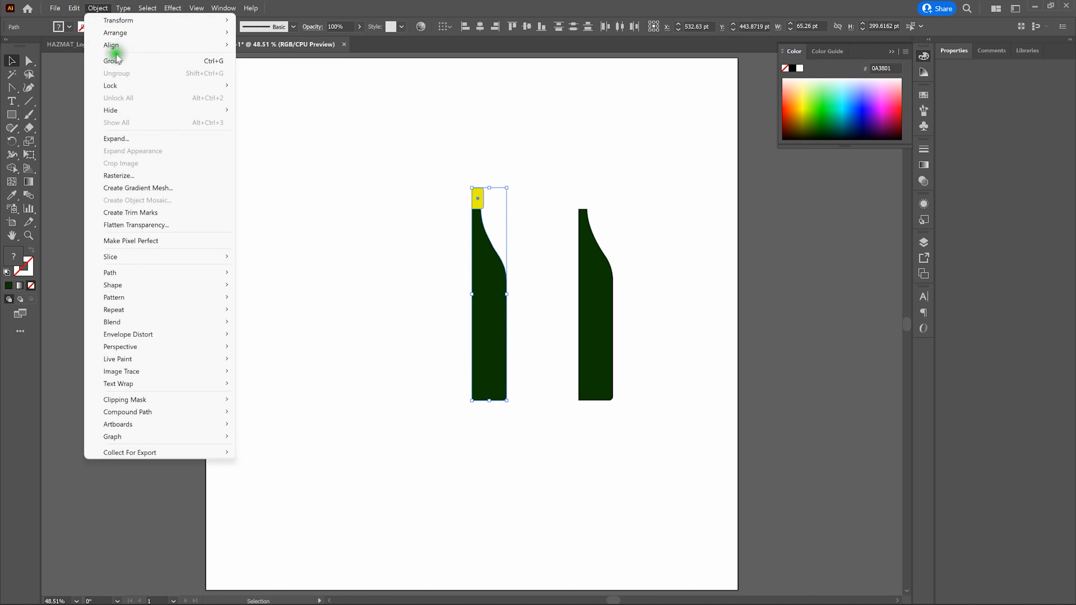
click(127, 64)
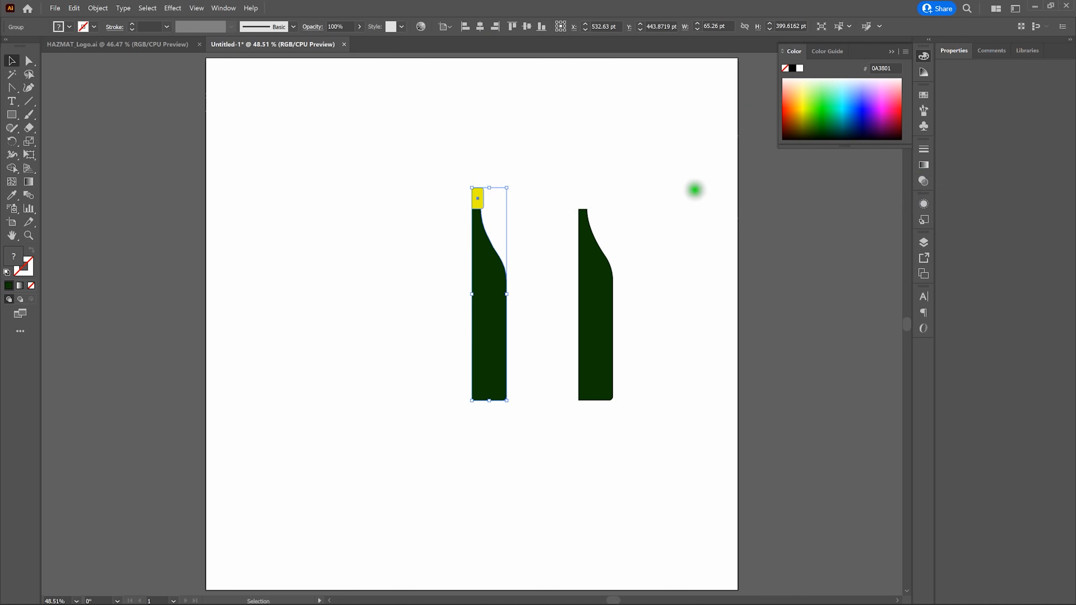
Step: Add the 3D Revolve (Classic) effect to the cap-and-body group through its appearance settings, with the preview on
click(924, 205)
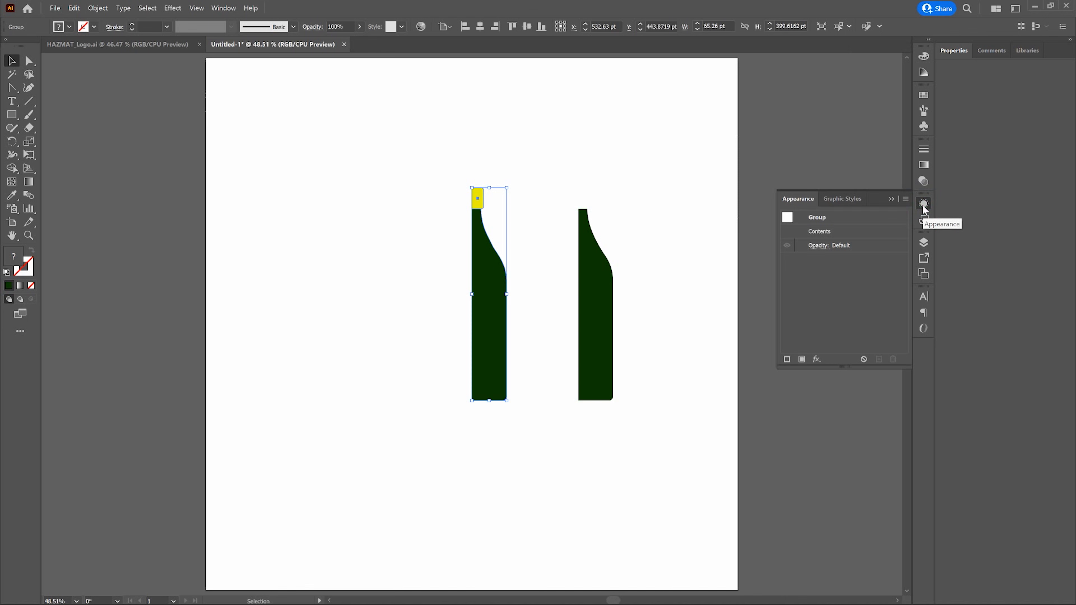
click(924, 205)
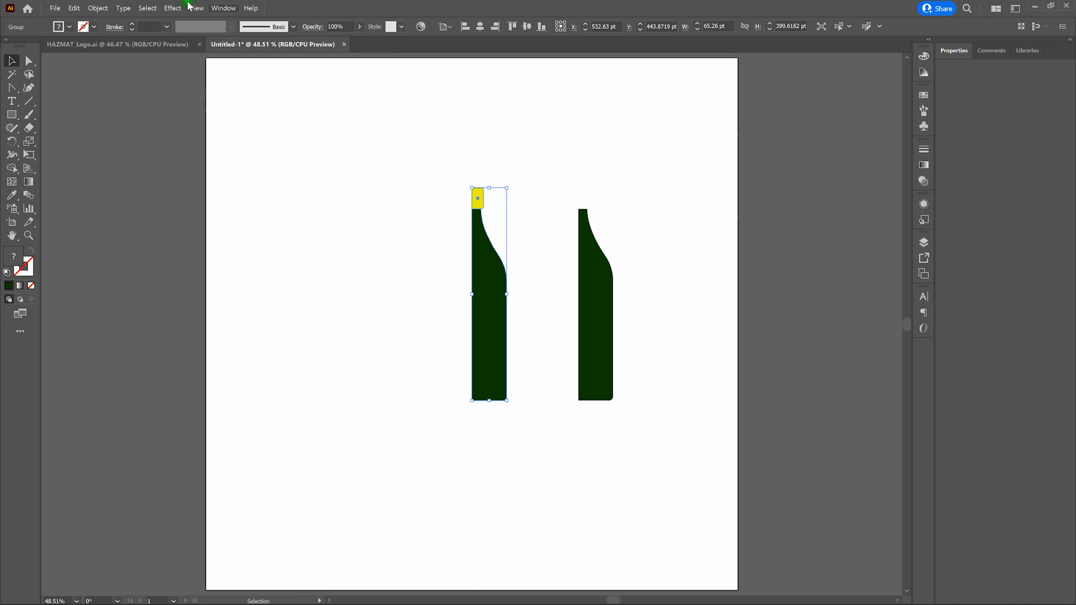
click(224, 8)
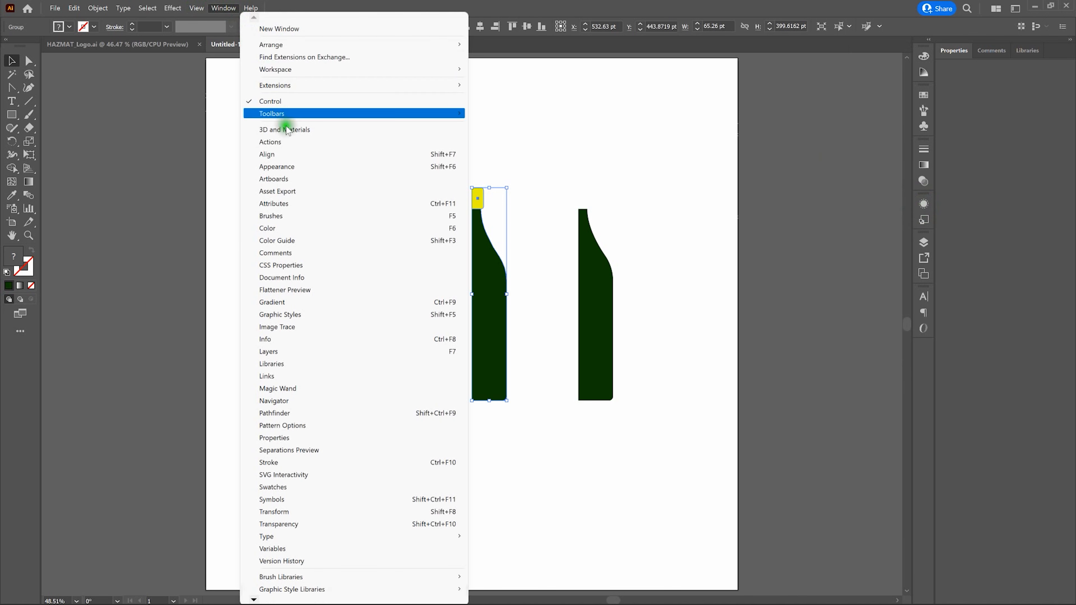
click(298, 167)
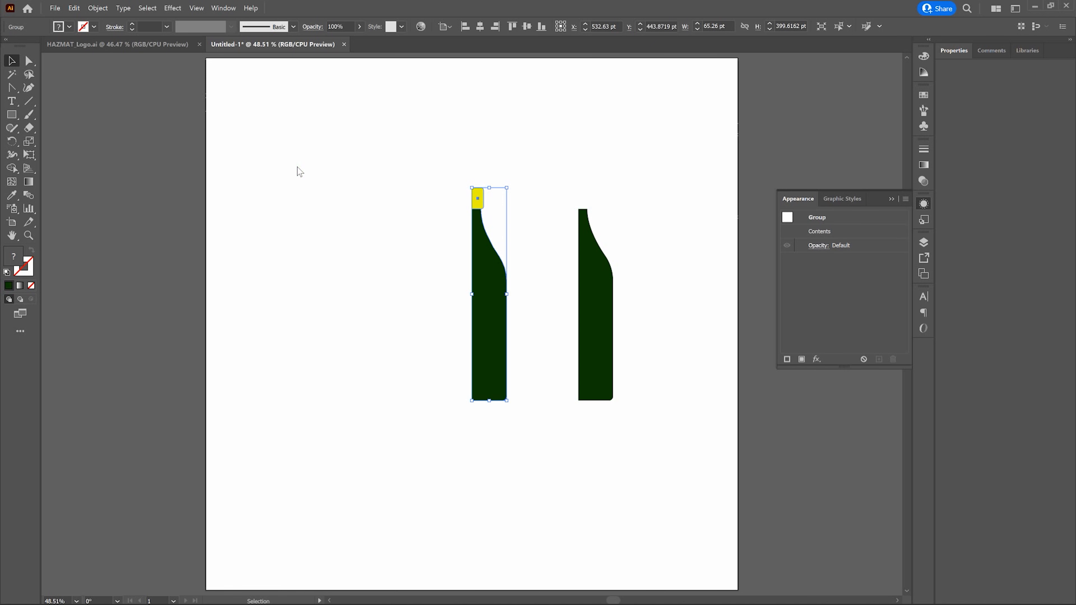
click(473, 218)
click(816, 360)
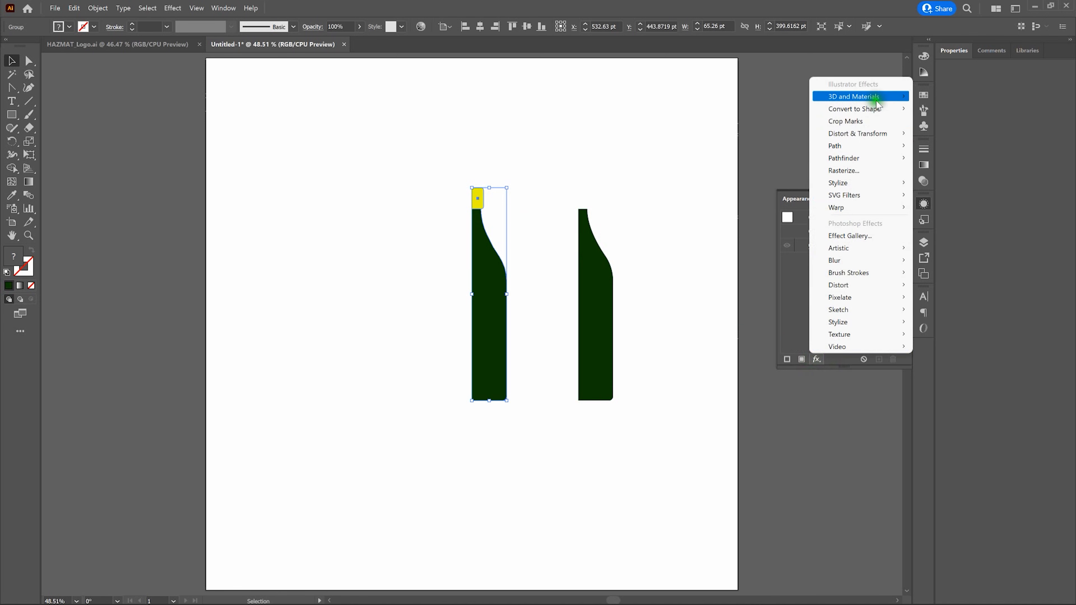
click(876, 101)
click(959, 158)
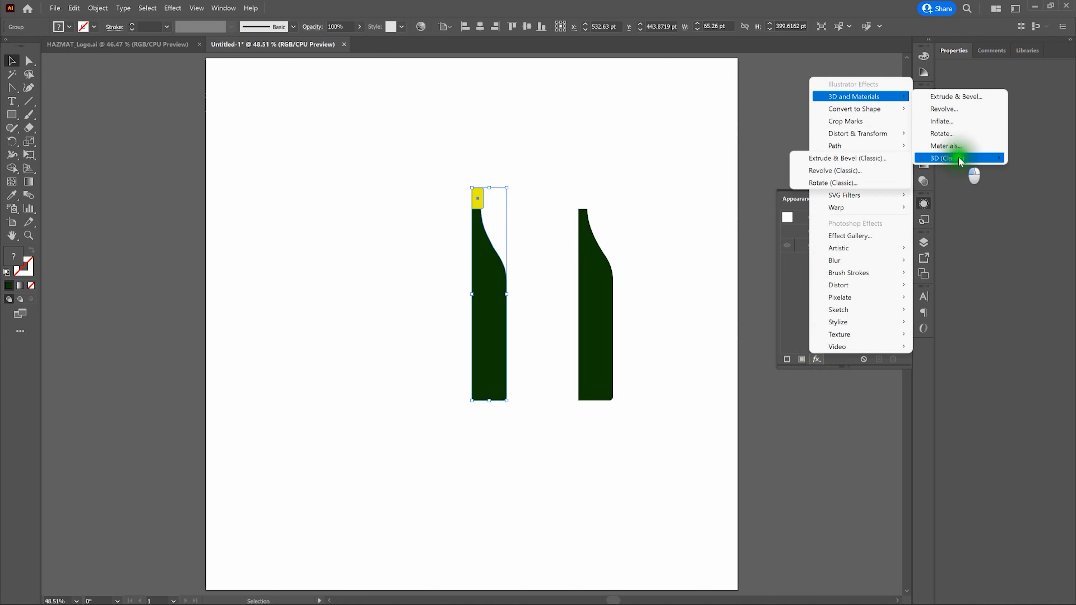
click(890, 170)
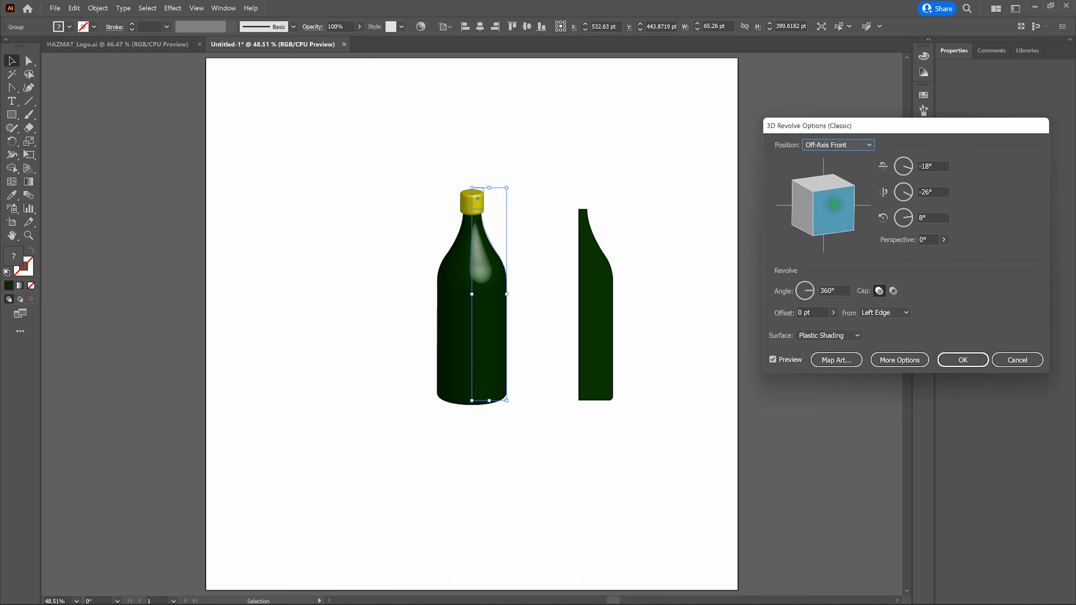
Step: Try a custom rotation of the revolved bottle and set its position to Front
mouse_move(824, 210)
mouse_down()
mouse_move(778, 197)
mouse_move(790, 221)
mouse_move(800, 219)
mouse_up()
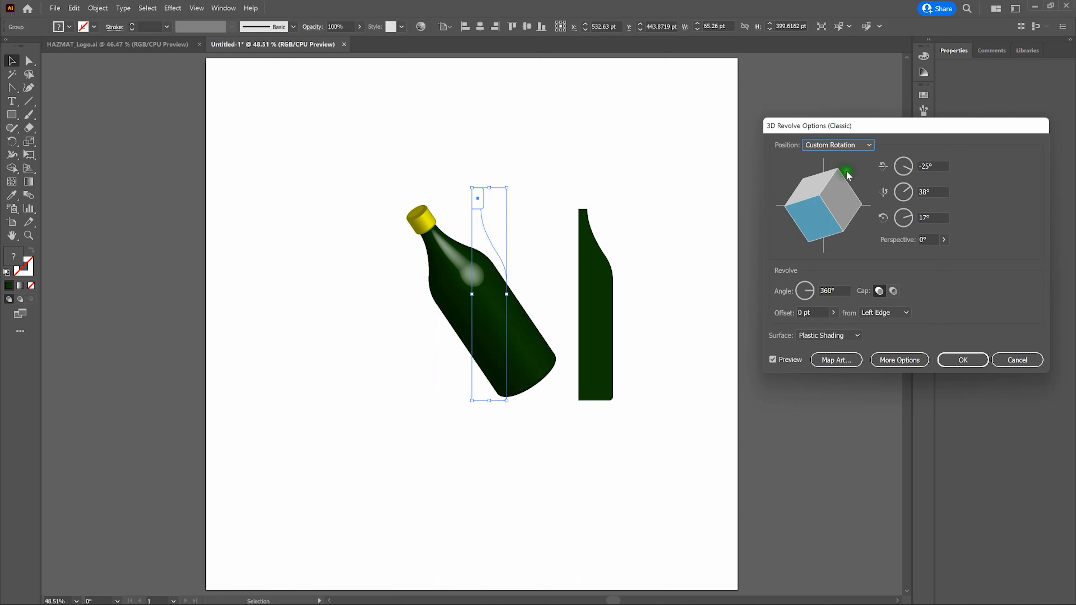
click(866, 147)
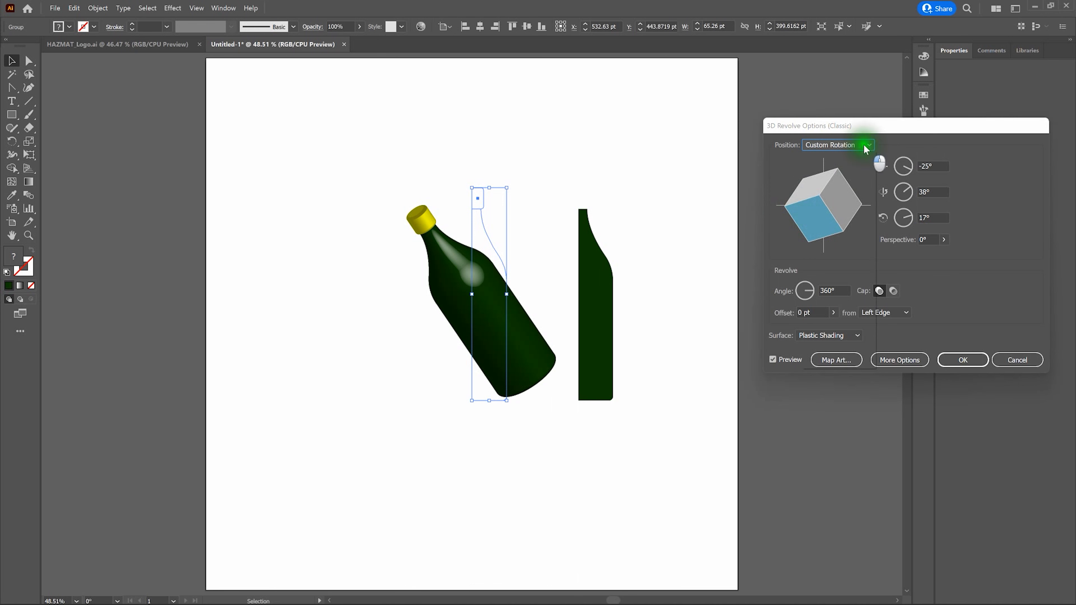
click(852, 159)
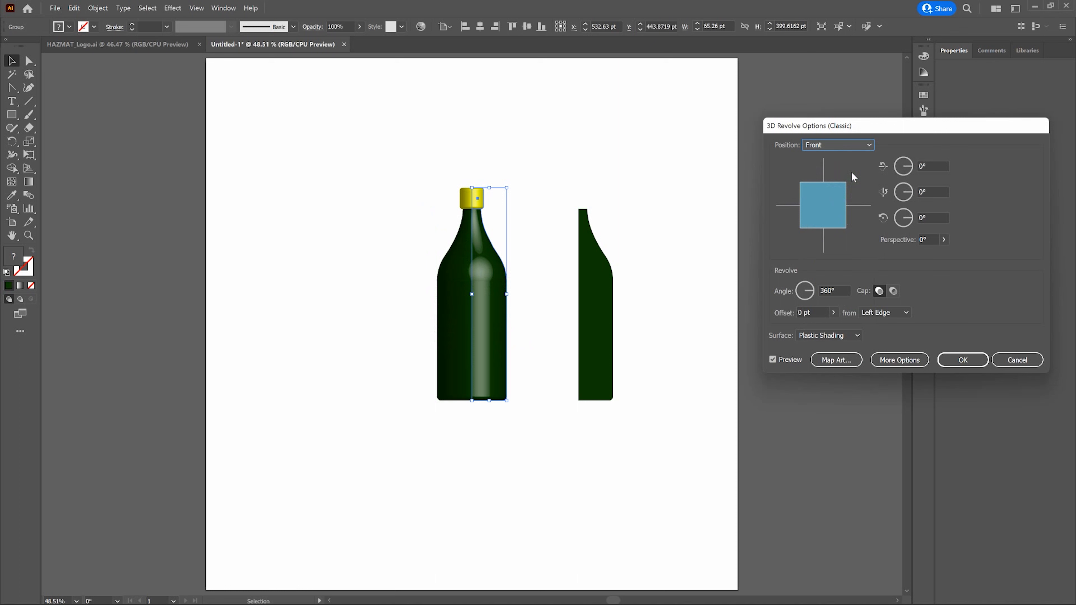
Step: Try tilting the revolved bottle forward and backward, and set its rotation about the X axis to -20°
click(947, 166)
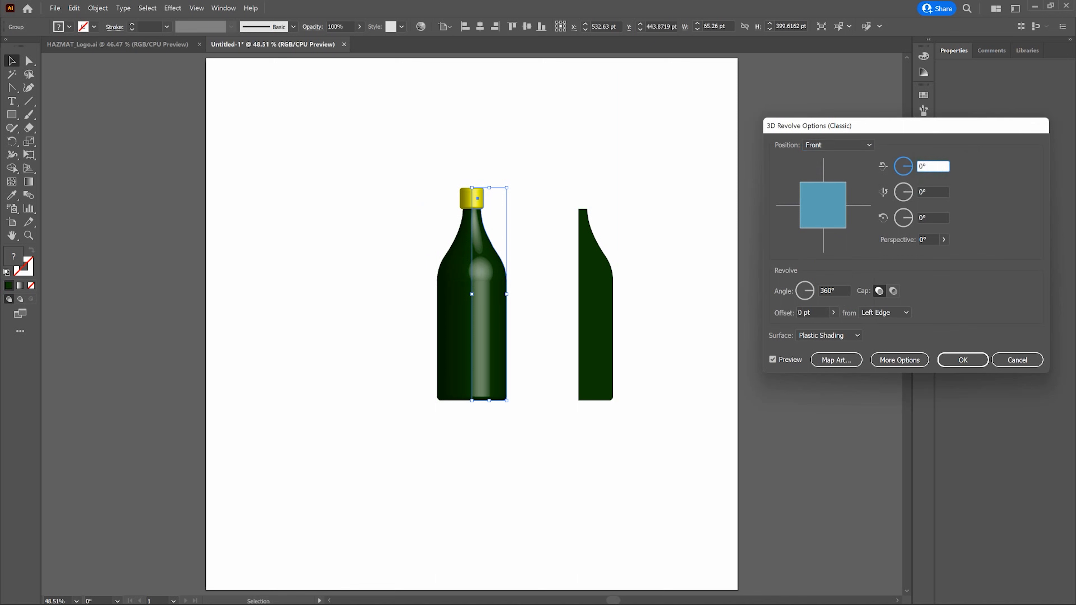
key(Up)
key(Up)
key(Up)
key(Up)
key(Up)
key(Up)
key(Up)
key(Up)
key(Up)
key(Up)
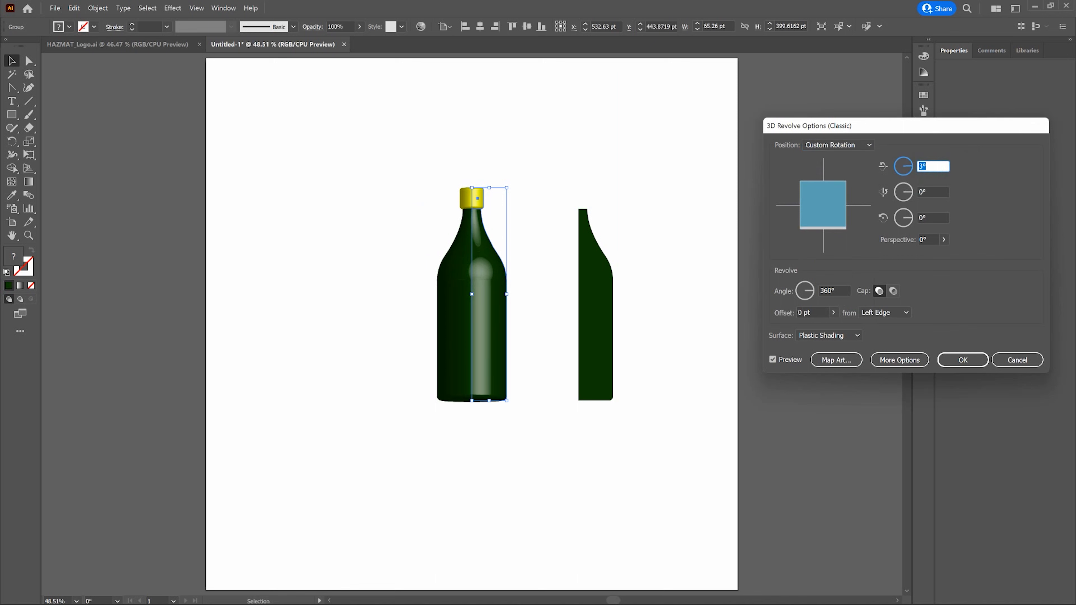
key(Up)
key(Up)
key(Up)
key(Up)
key(Up)
key(Up)
key(Up)
key(Up)
key(Up)
key(Up)
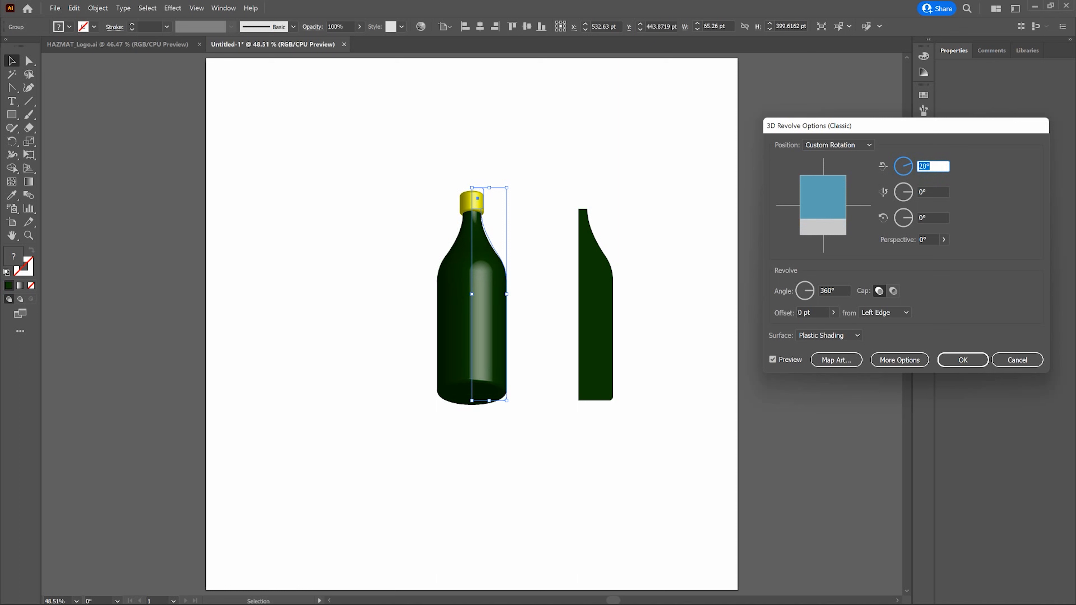
key(Down)
key(Down)
key(Down)
key(Down)
key(Down)
key(Down)
key(Down)
key(Down)
key(Down)
key(Down)
key(Down)
key(Down)
key(Down)
key(Down)
key(Down)
key(Down)
key(Down)
key(Down)
key(Down)
key(Down)
key(Down)
key(Down)
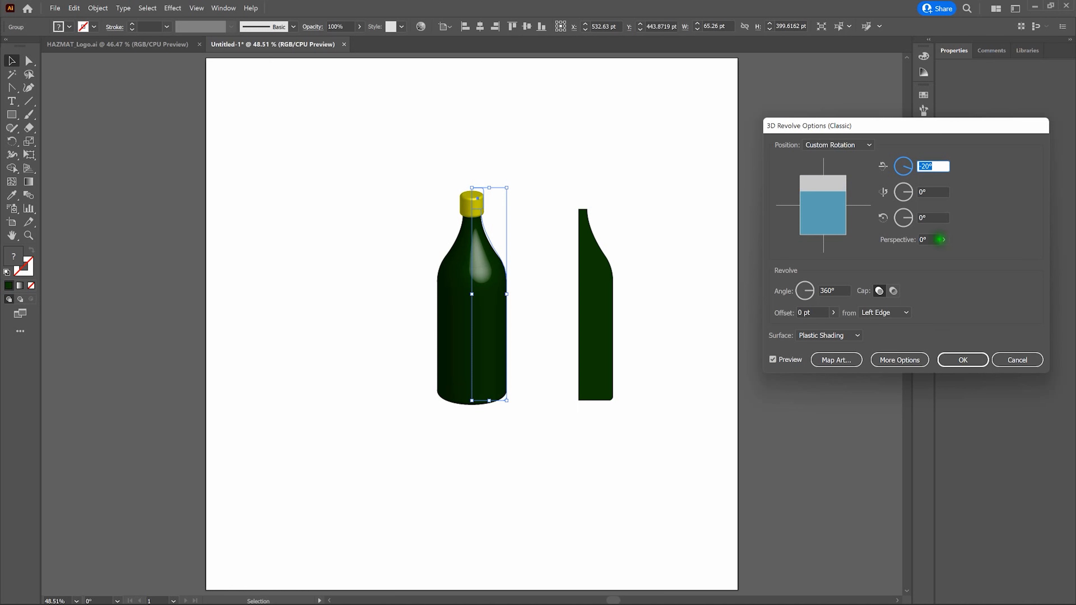
Step: Set the revolve perspective to 40°, apply the effect, and deselect the bottle
click(919, 240)
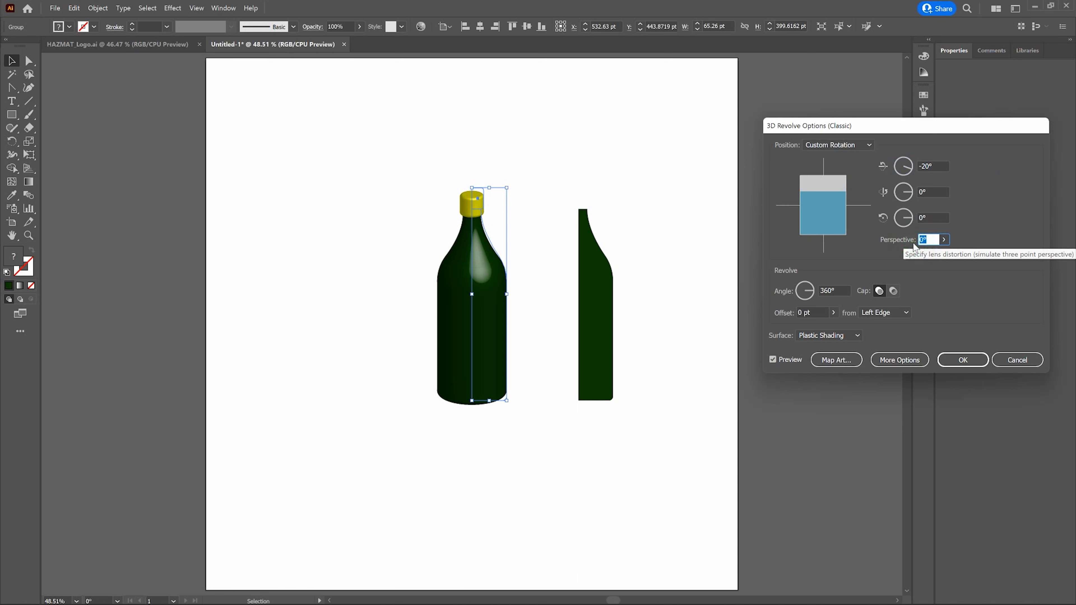
text(40)
key(Tab)
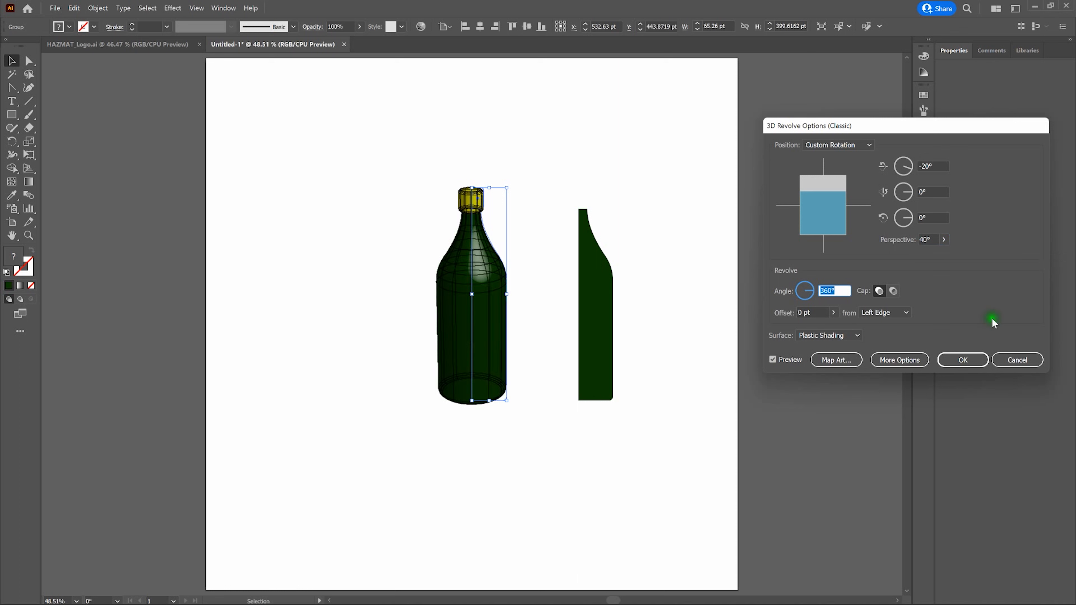
click(965, 359)
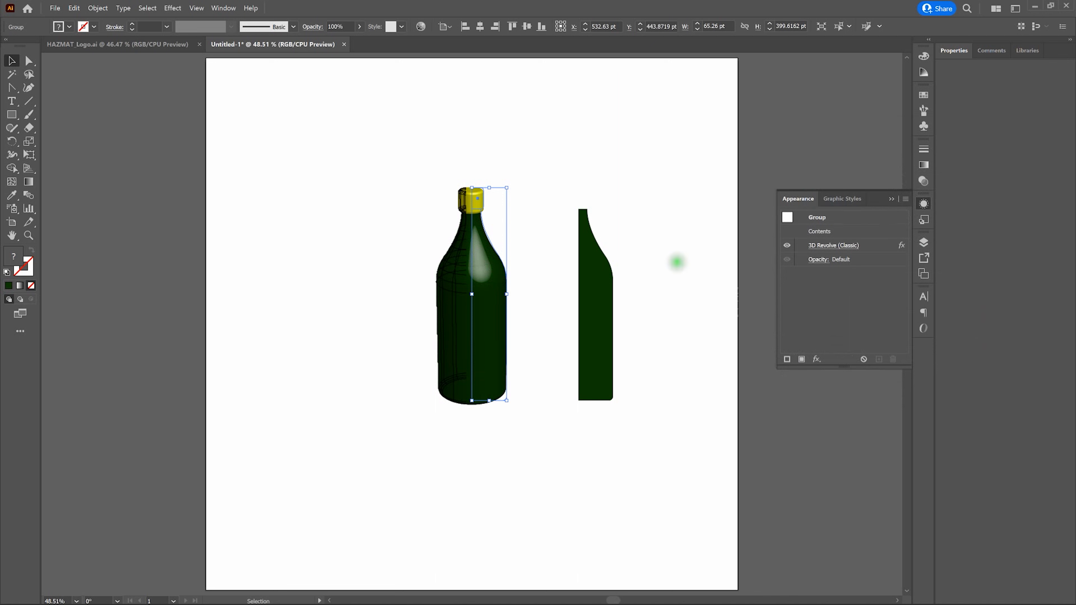
click(678, 262)
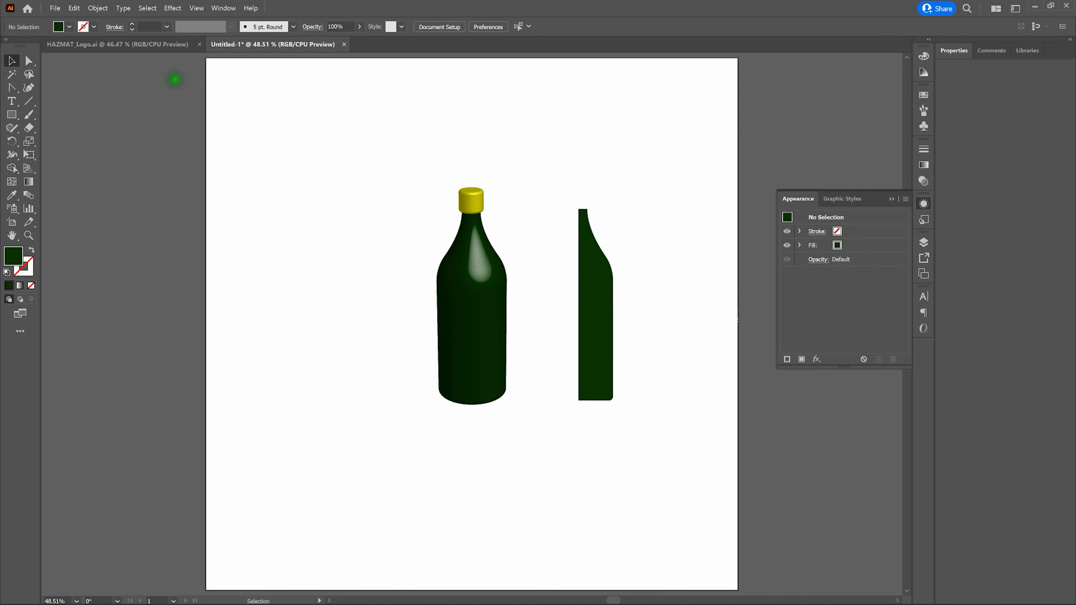
Step: Select the body path inside the revolved bottle group, try 50% opacity, set it to 65%, and deselect it
click(27, 63)
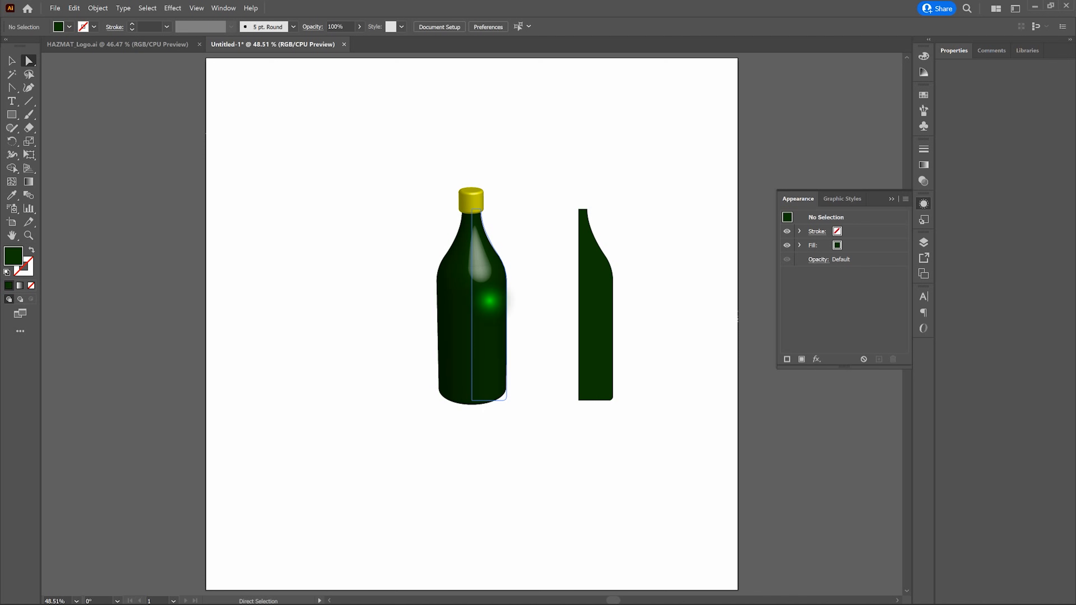
click(489, 300)
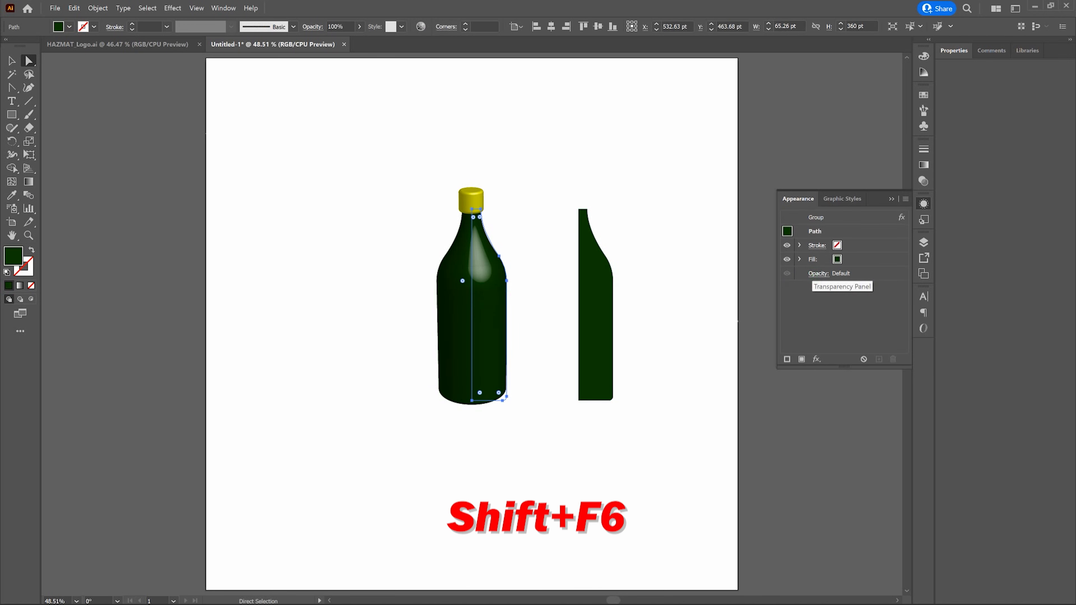
click(818, 274)
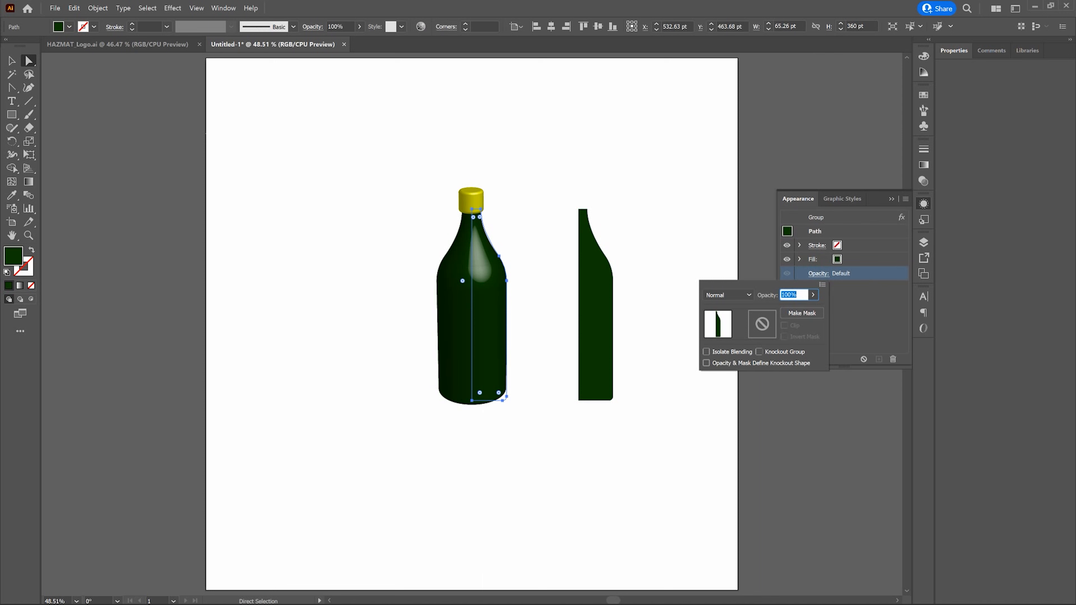
text(50)
key(Return)
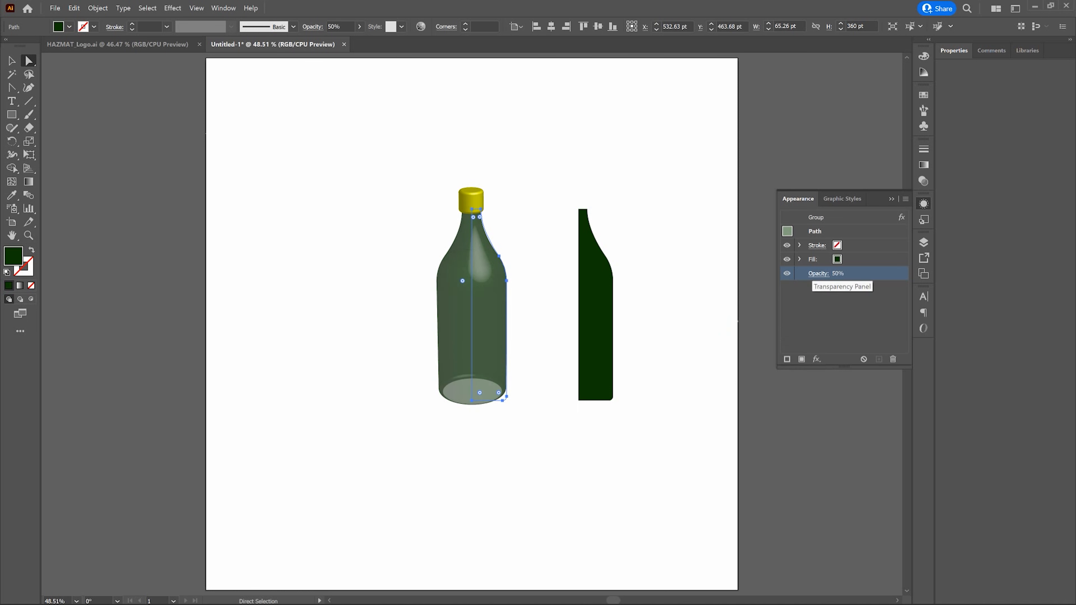
click(818, 274)
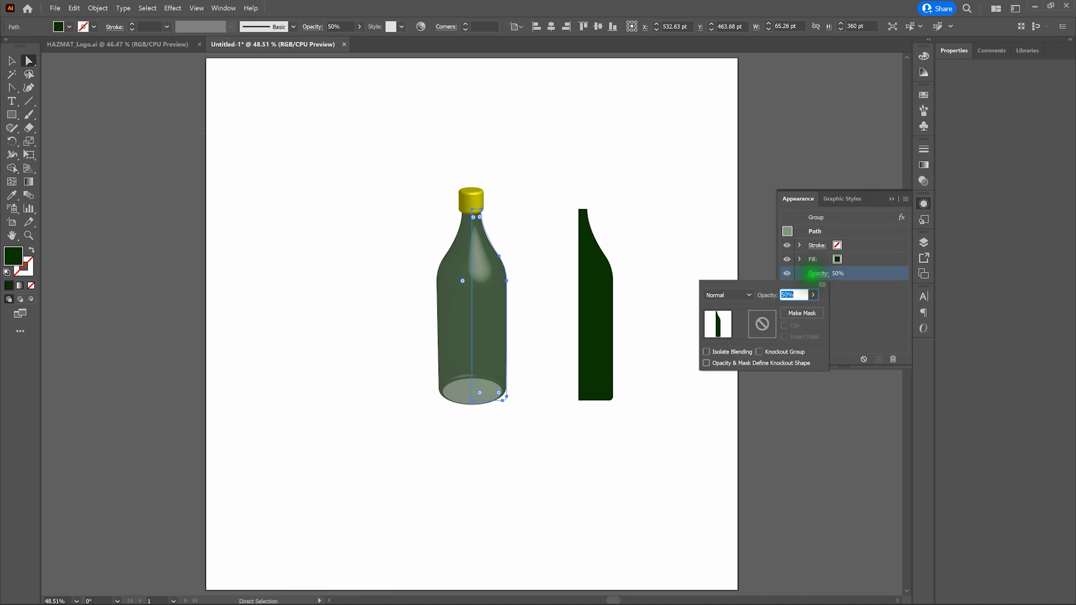
text(65)
key(Tab)
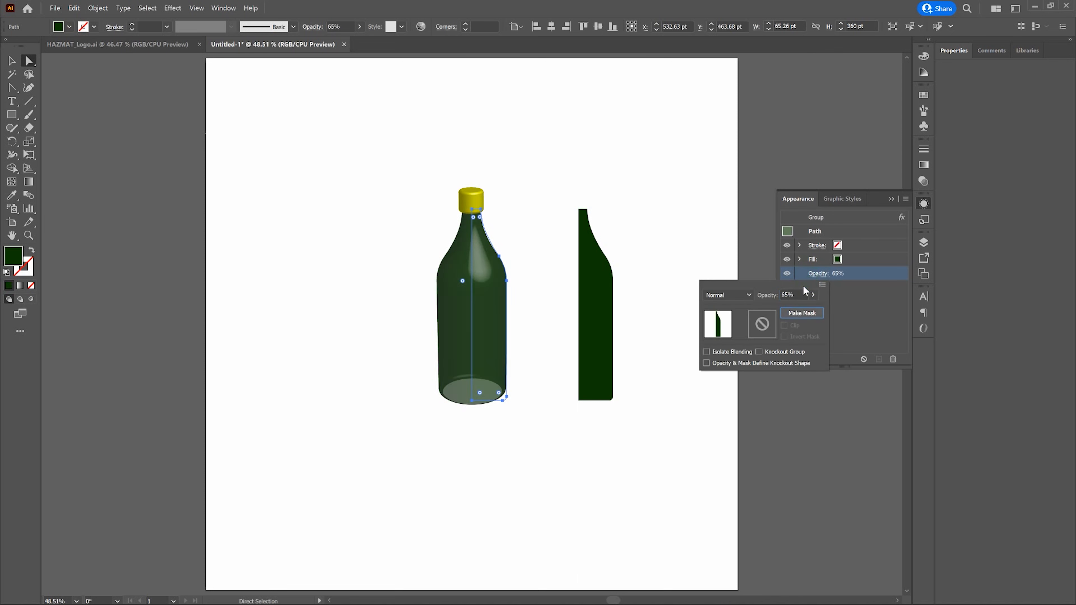
click(650, 231)
click(654, 231)
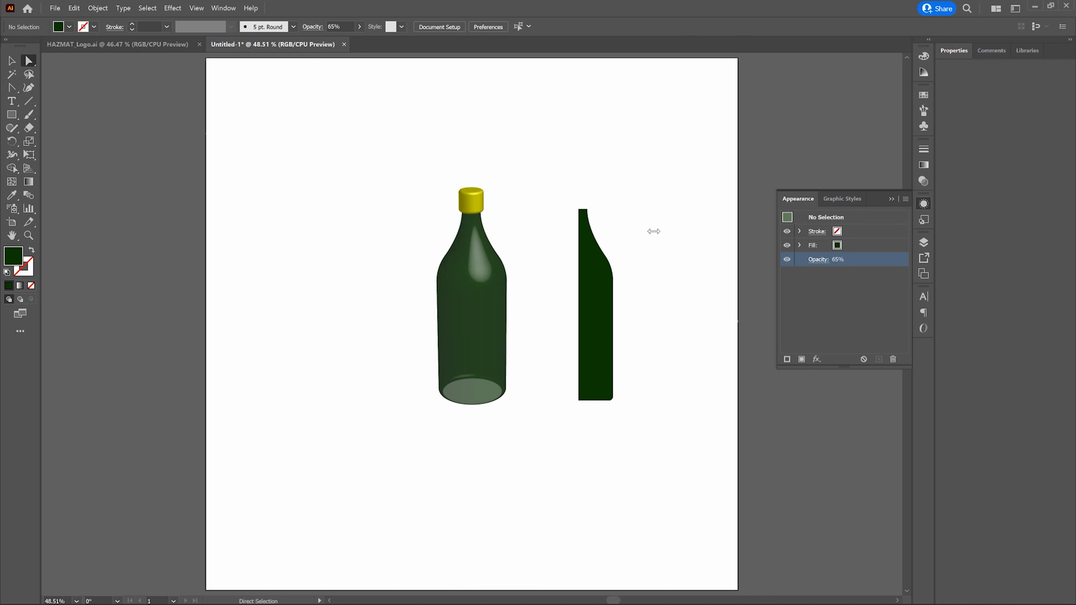
click(598, 196)
Step: Select the whole bottle group and reopen its 3D Revolve (Classic) effect for editing
key(v)
click(481, 256)
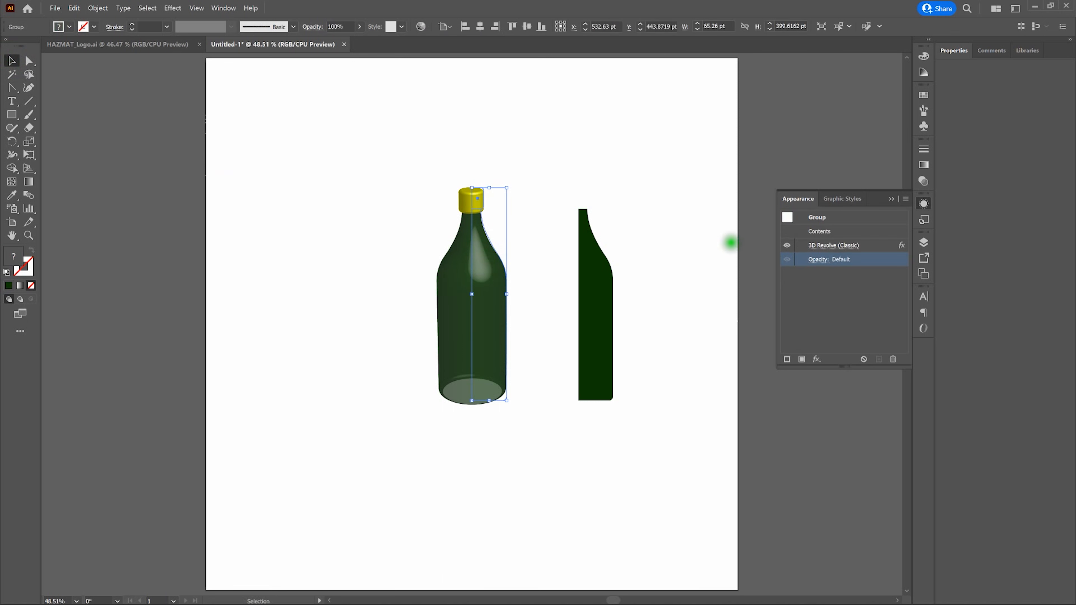
click(853, 245)
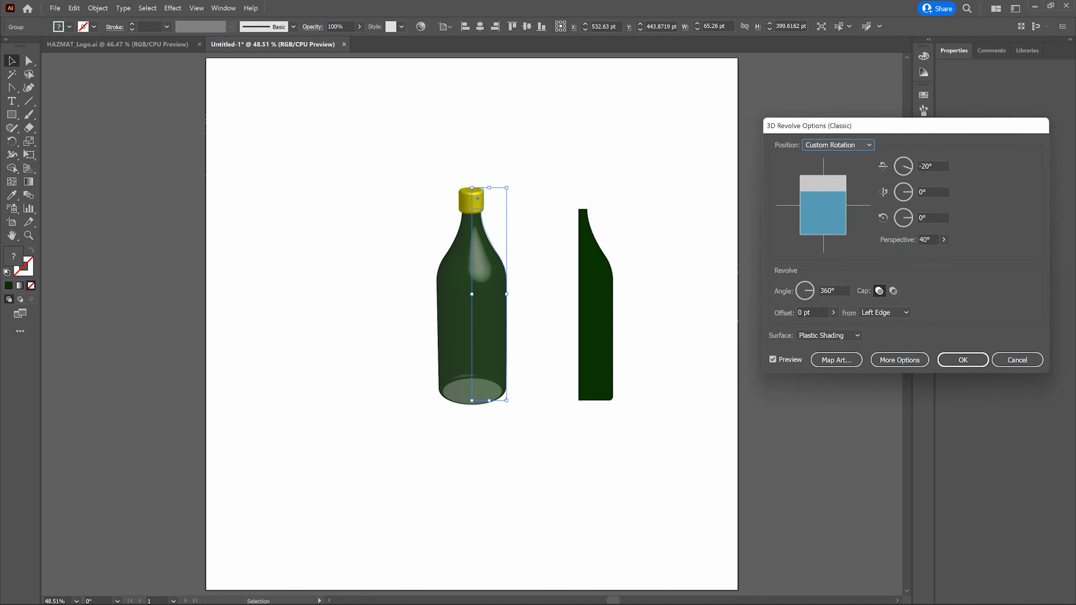
Step: Try the Wireframe, No Shading and Diffuse Shading surfaces on the bottle, and return the surface to Plastic Shading
click(851, 334)
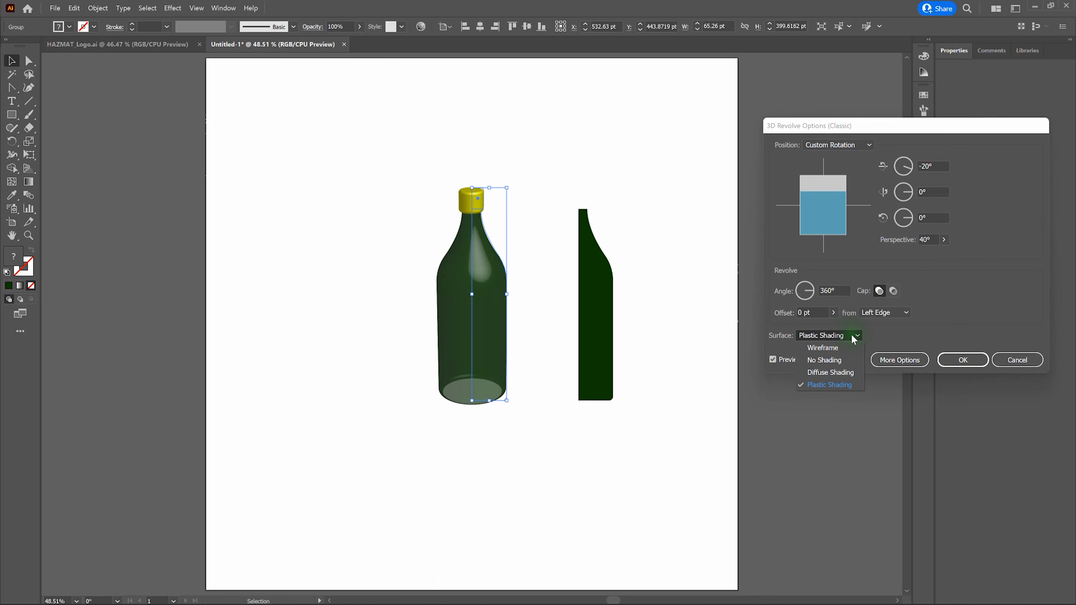
click(844, 348)
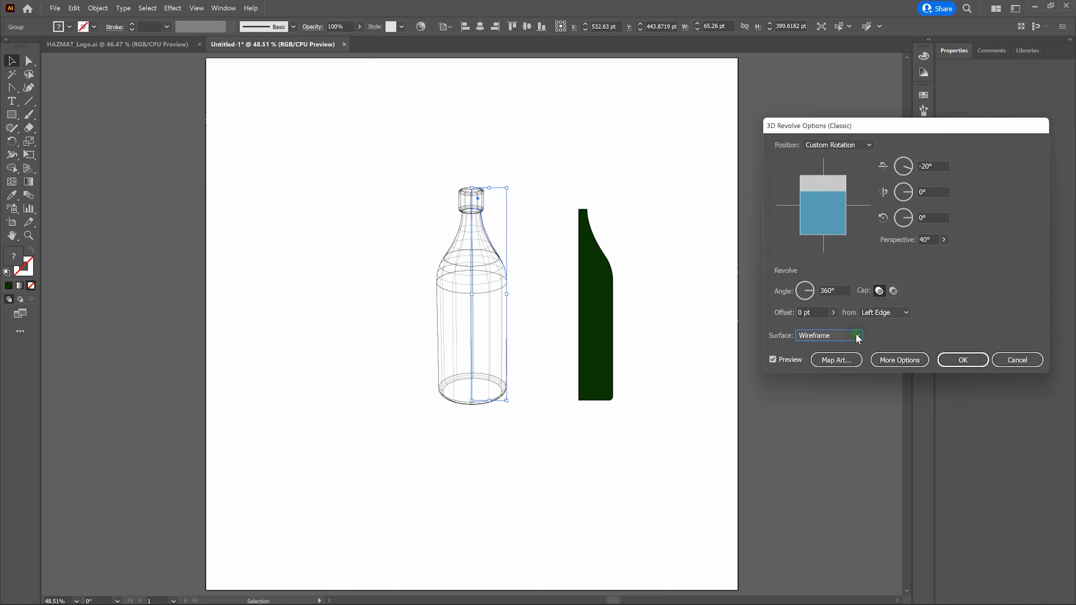
click(853, 335)
click(848, 361)
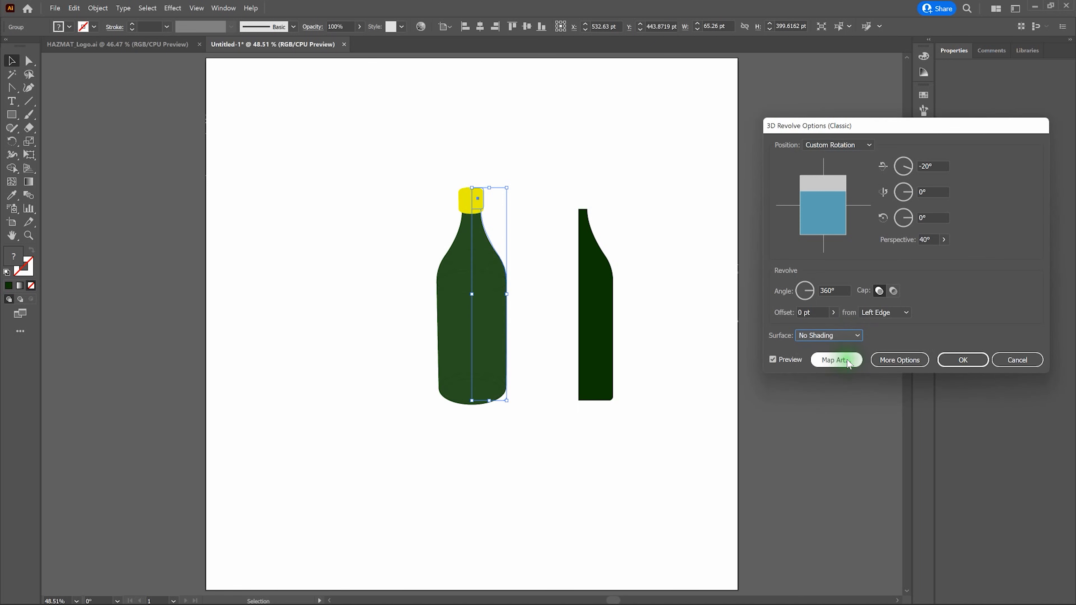
click(856, 336)
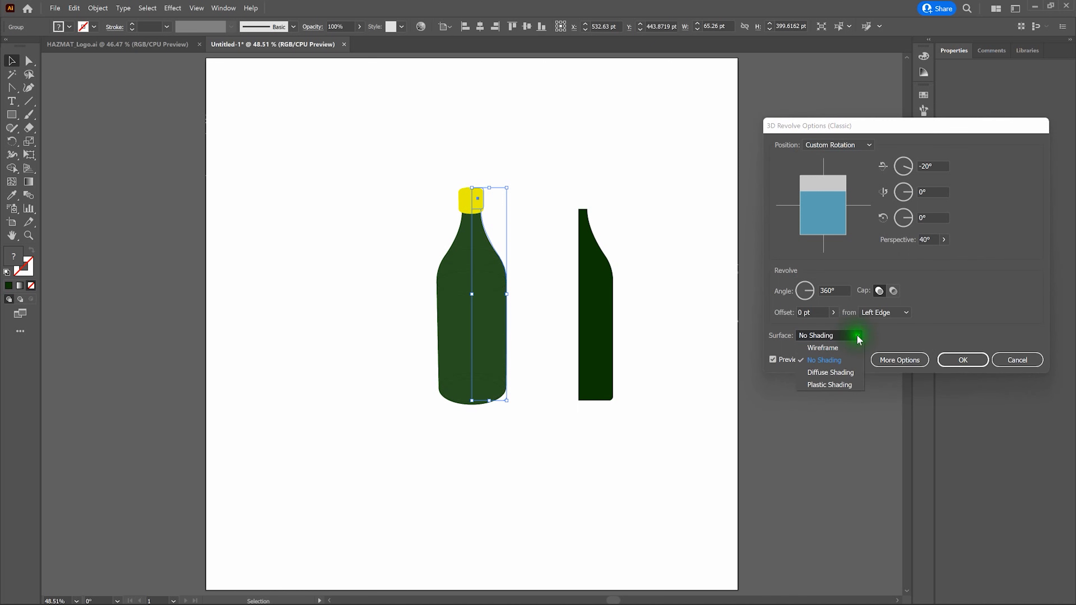
click(848, 373)
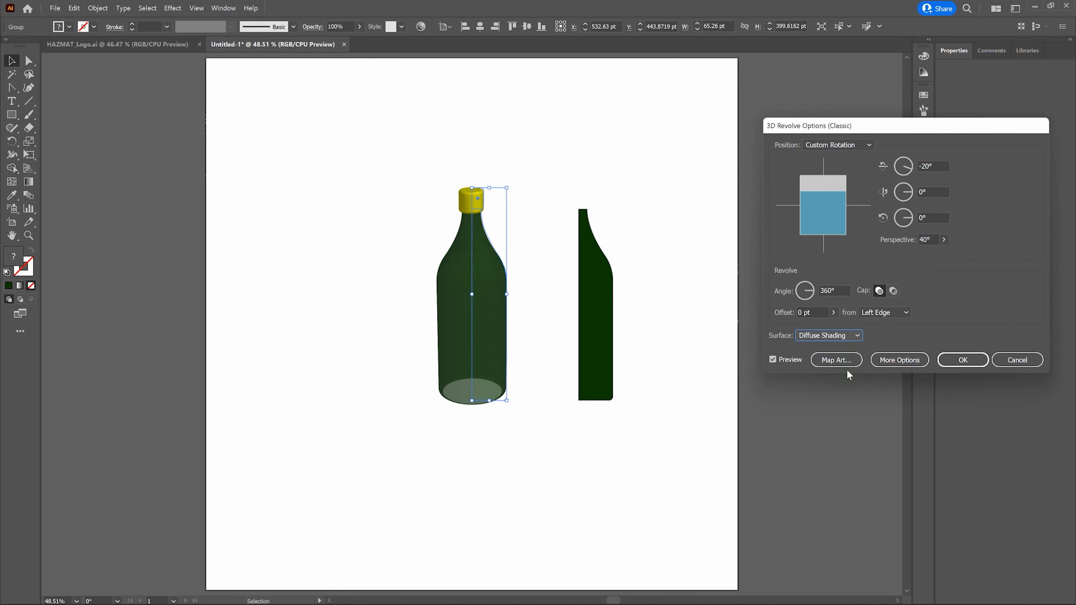
click(873, 363)
click(854, 336)
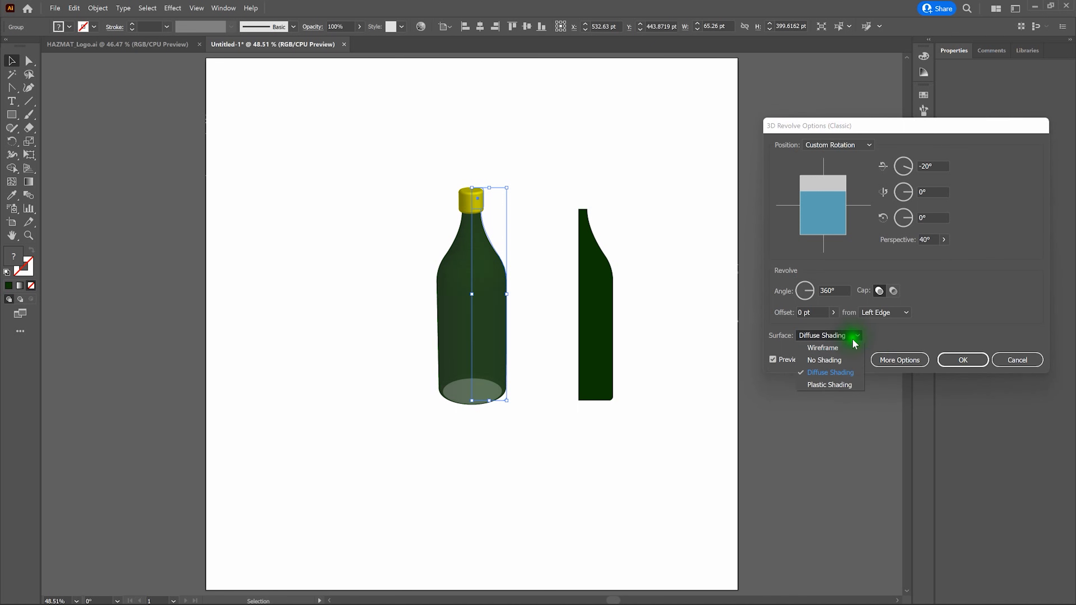
click(840, 386)
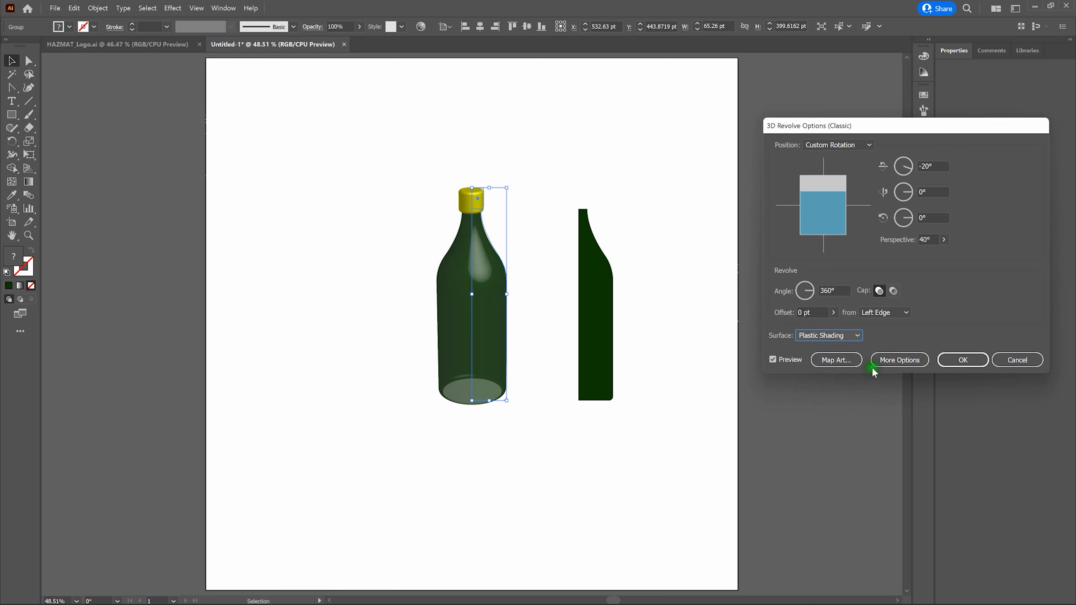
Step: Show the additional revolve options and reposition the light slightly lower and further right on the shading sphere
click(904, 361)
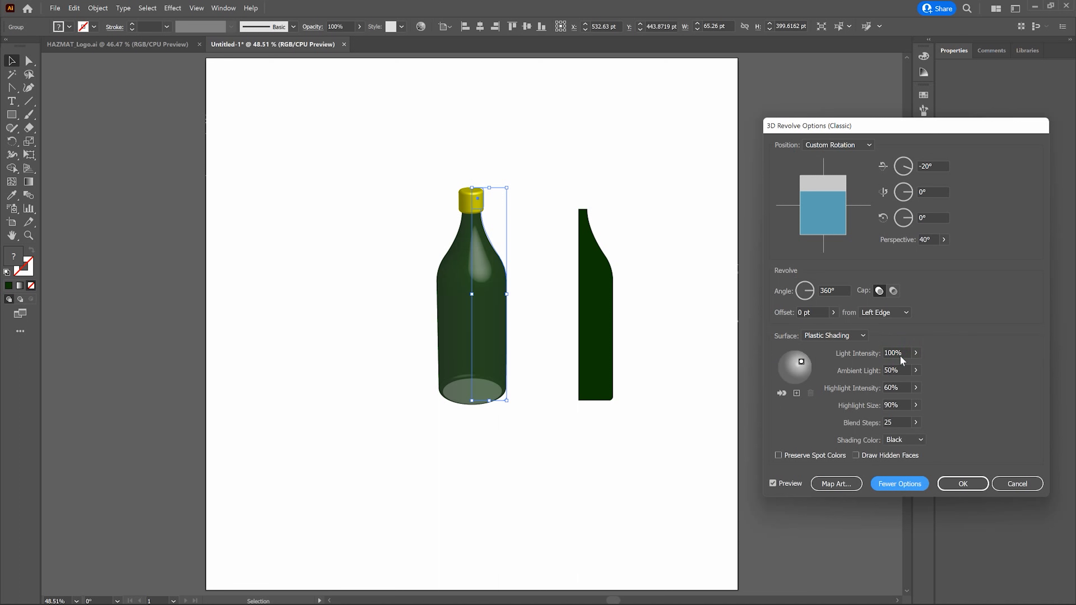
click(851, 346)
click(802, 361)
drag(802, 359, 804, 365)
drag(804, 366, 803, 365)
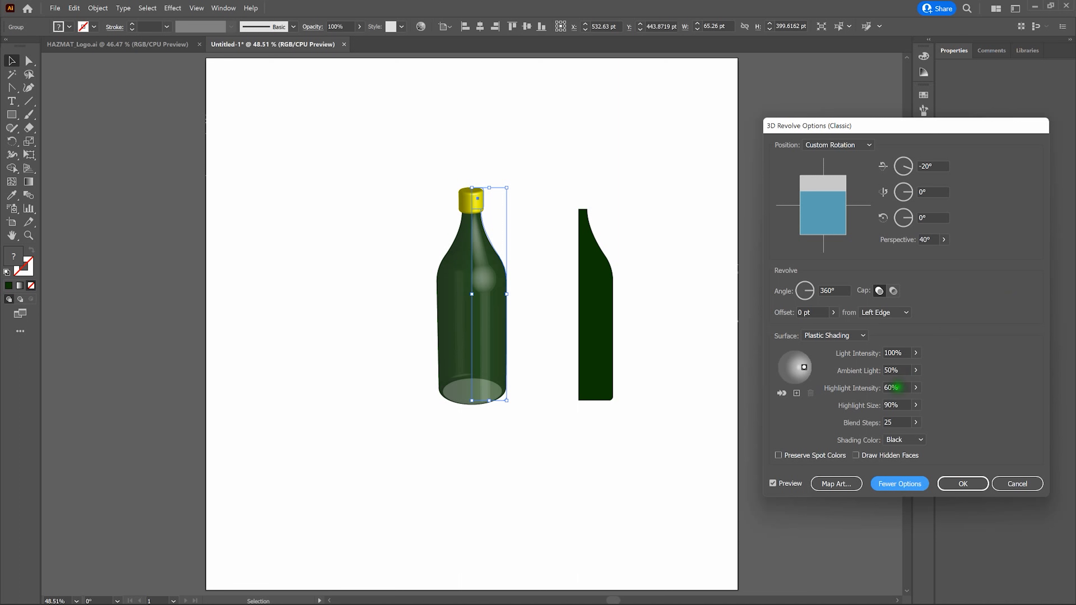
Step: Set the revolve highlight intensity to 80% and the blend steps to 50, and apply the effect
drag(903, 388, 877, 389)
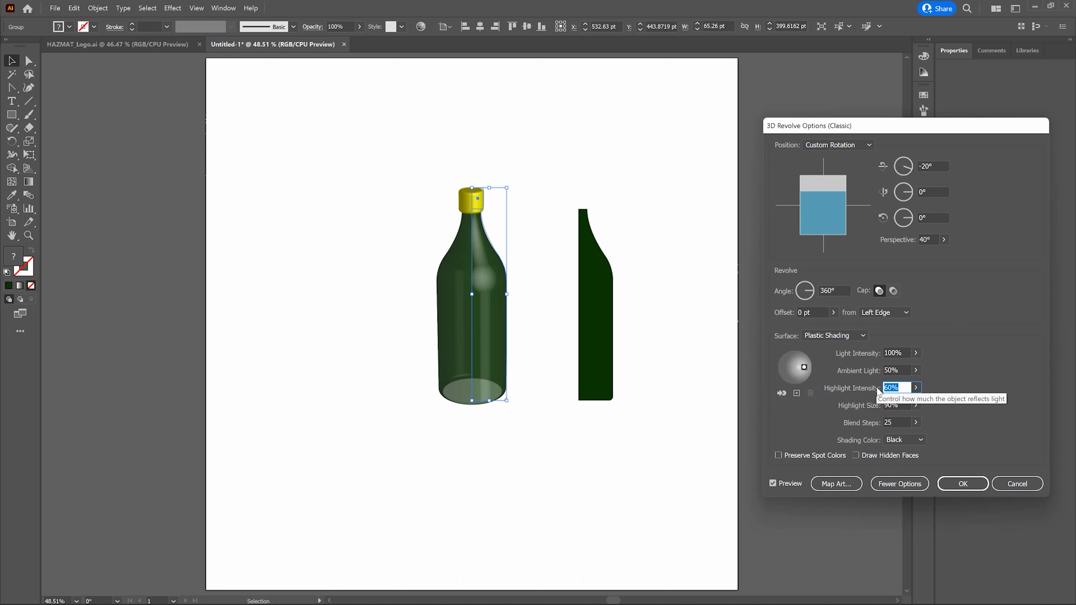
text(80)
key(Tab)
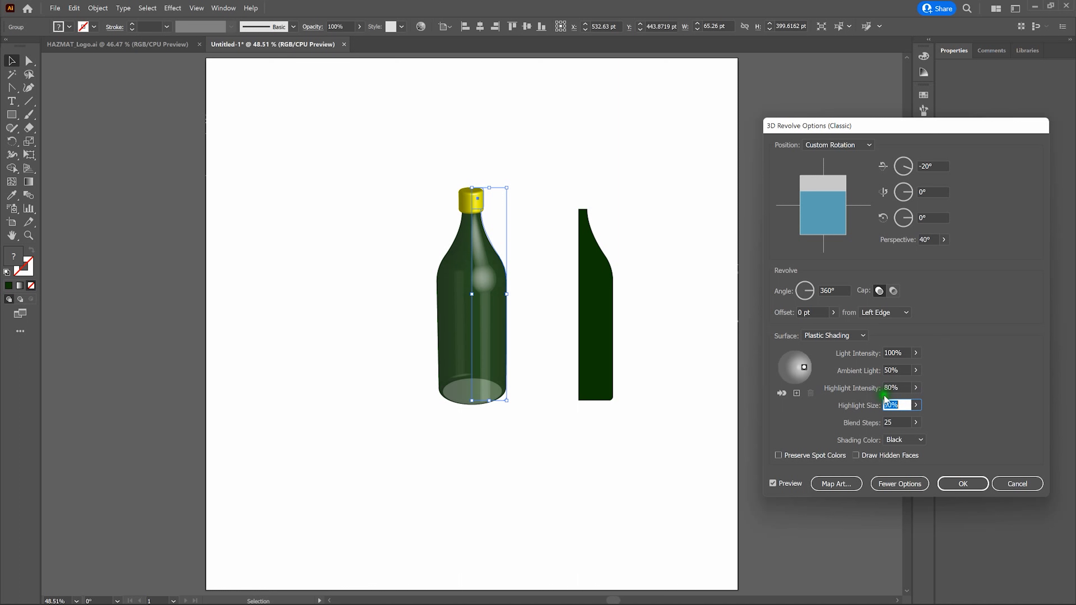
click(897, 423)
drag(897, 423, 882, 424)
text(5)
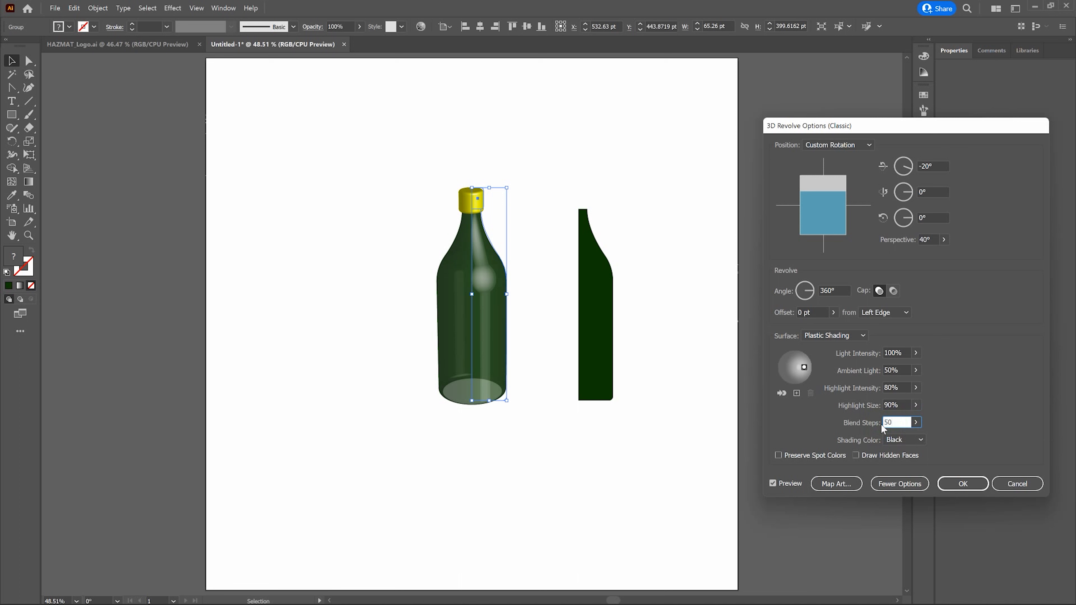
key(Tab)
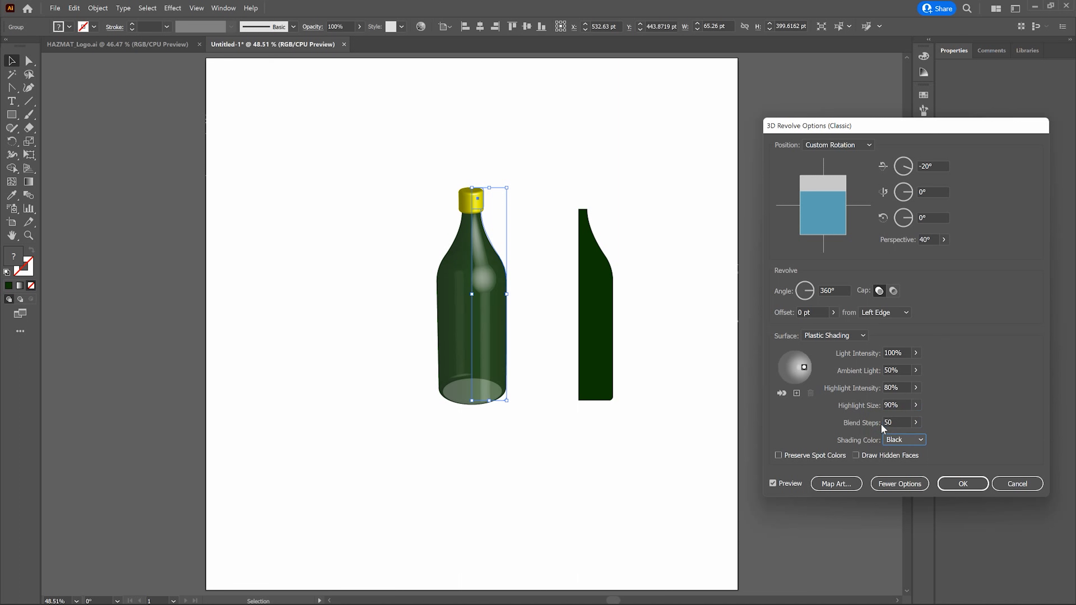
click(889, 423)
click(962, 484)
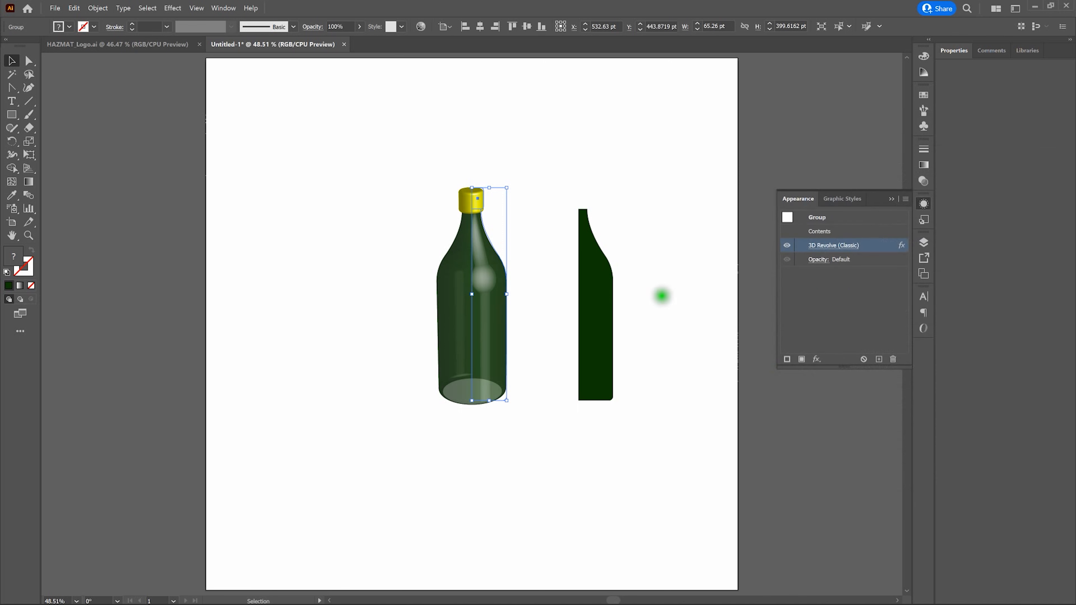
click(661, 295)
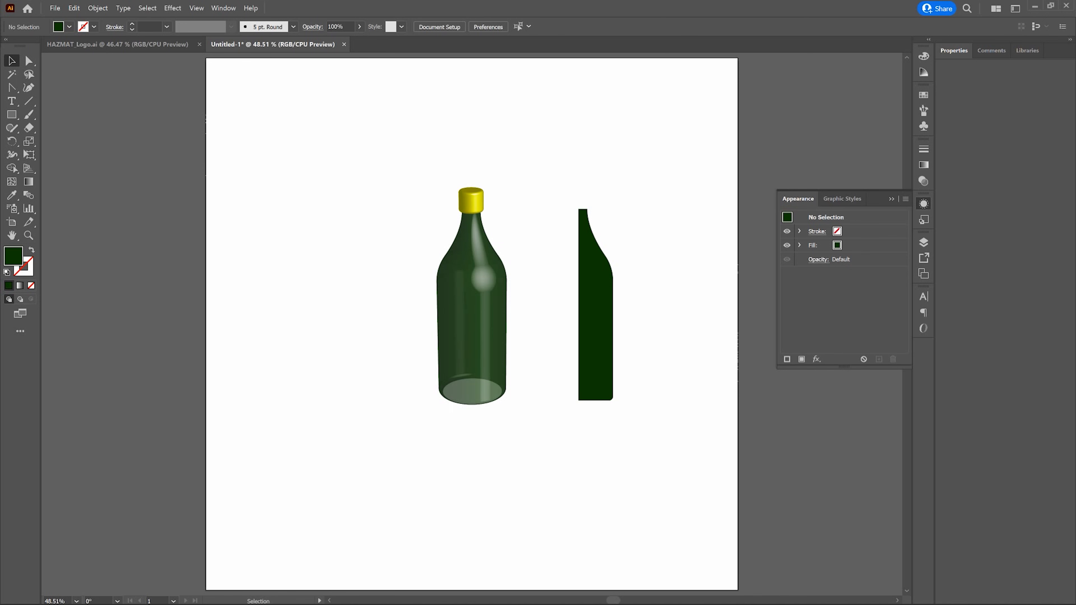
Step: In outline view, move the spare body profile 200 pt left so it lies exactly over the original half-profile
key(ctrl+y)
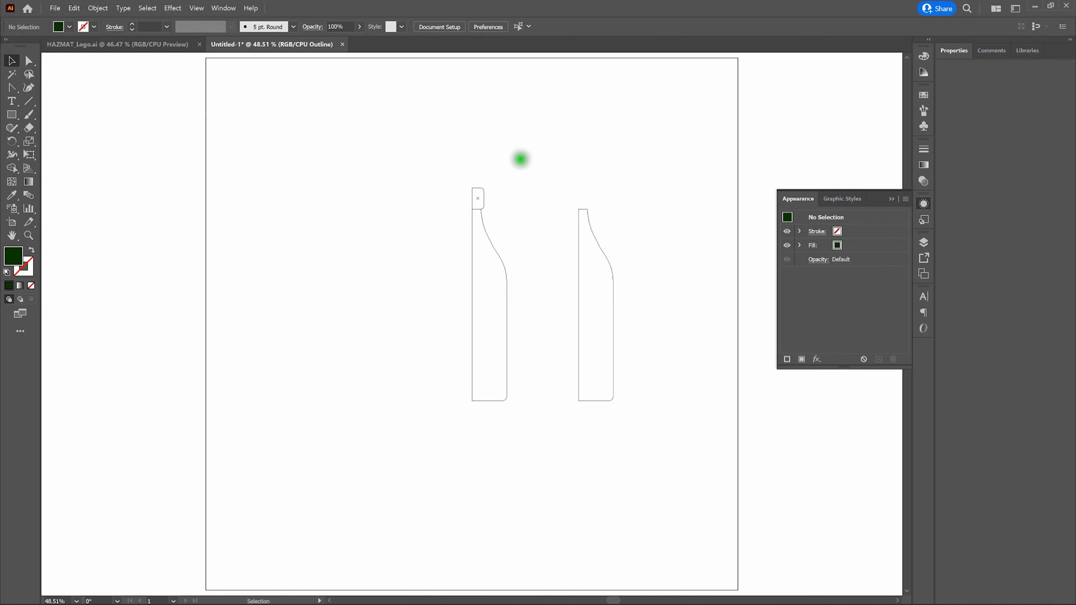
click(599, 244)
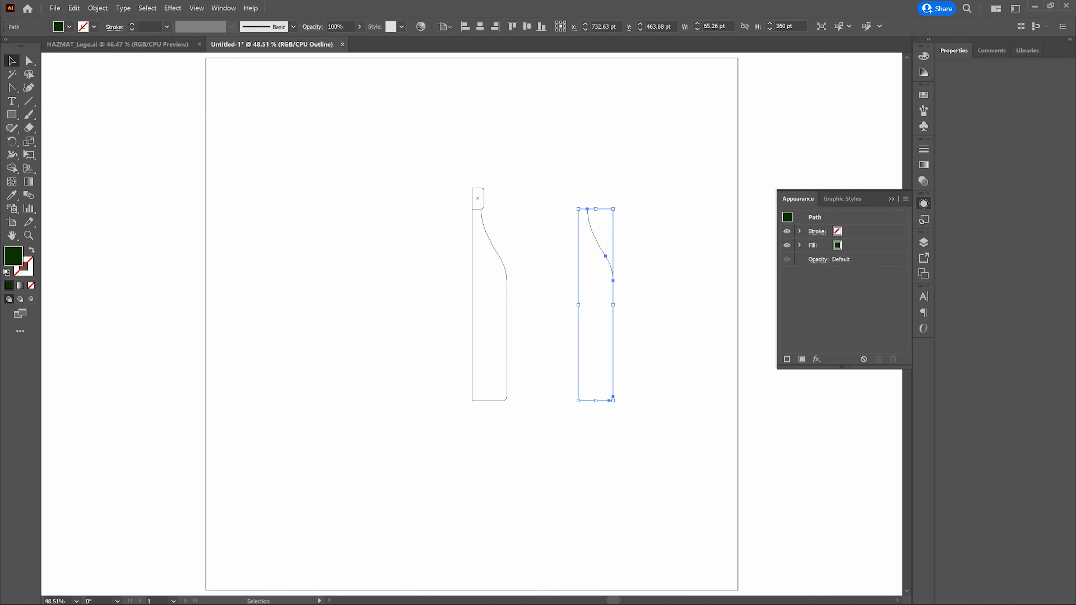
key(shift)
key(shift+Left)
key(shift+Left)
key(shift+Left)
key(shift+Left)
key(shift+Left)
key(shift+Left)
key(shift+Left)
key(shift+Left)
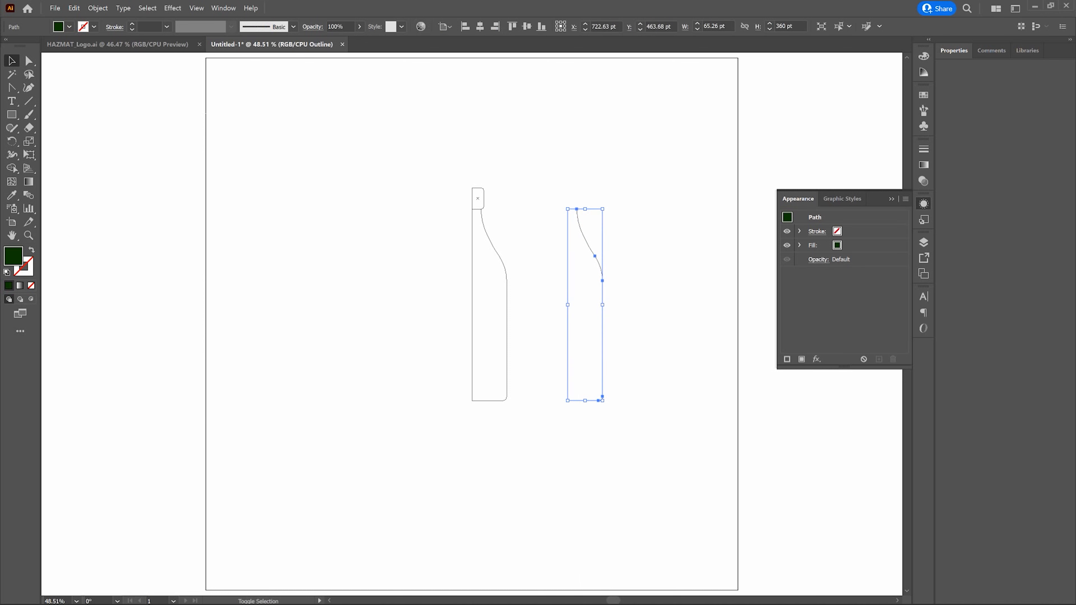
key(shift+Left)
key(shift+Left)
key(shift+Left)
key(shift+Left)
key(shift+Left)
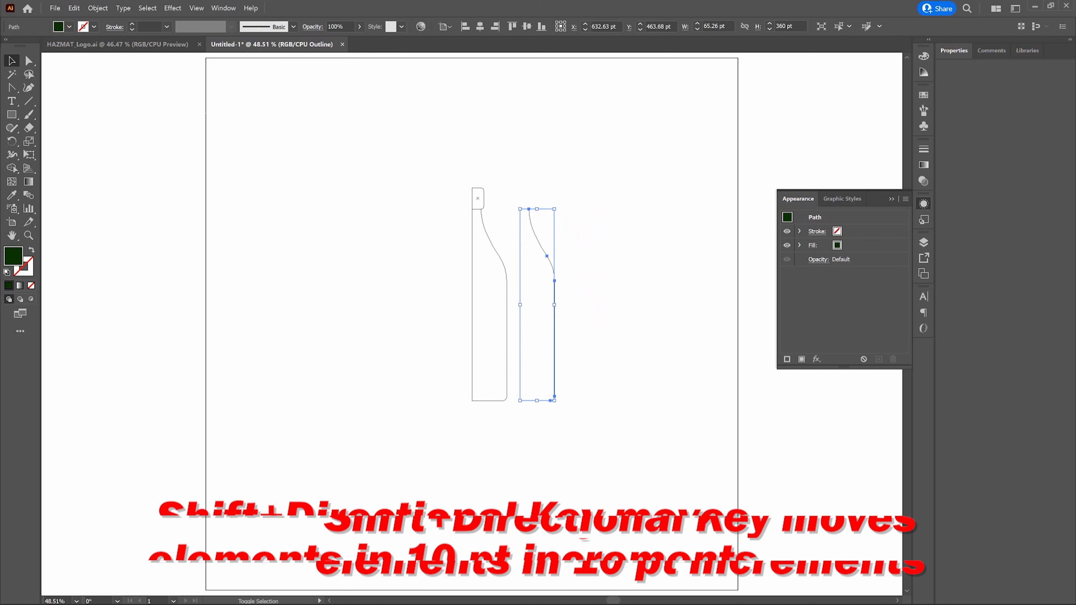
key(shift+Left)
key(shift+Left)
key(shift+Left)
key(shift+Left)
key(shift+Left)
key(shift+Left)
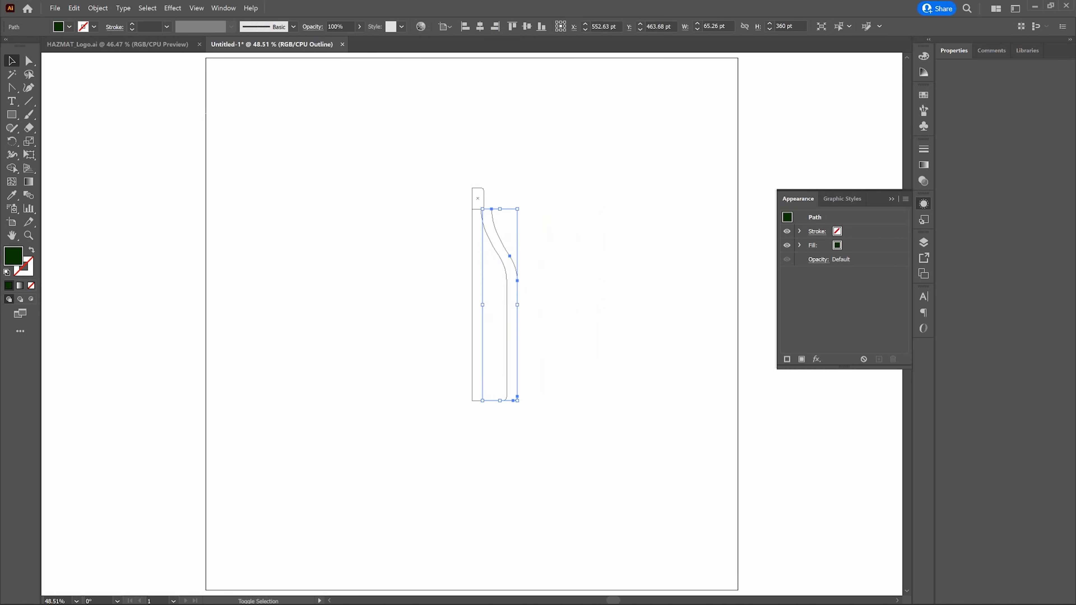
key(shift+Left)
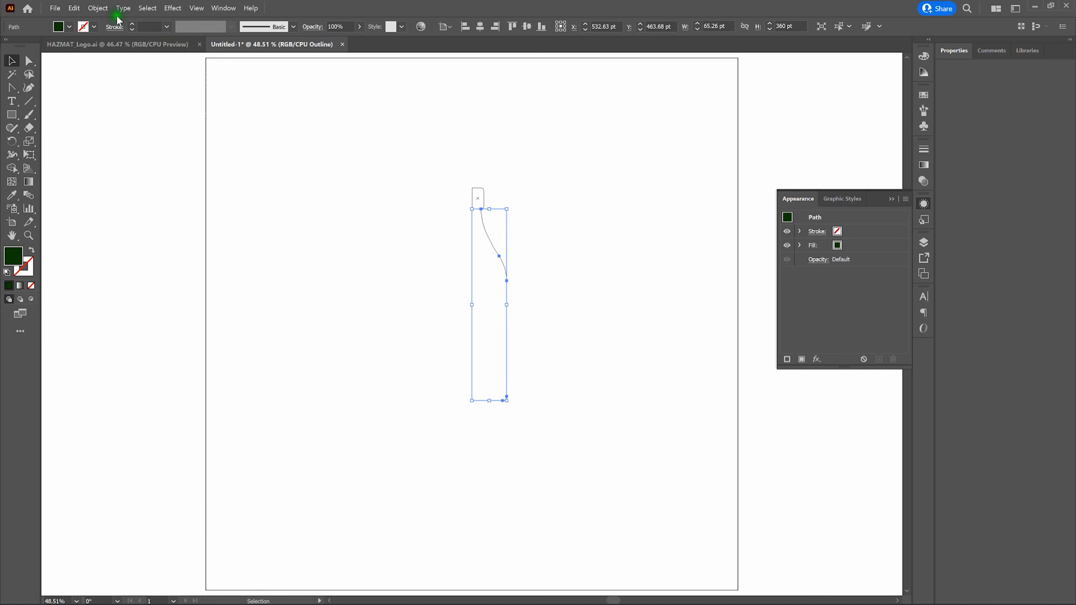
Step: Bring the spare body profile to the front and return to the preview display
click(97, 8)
mouse_move(111, 33)
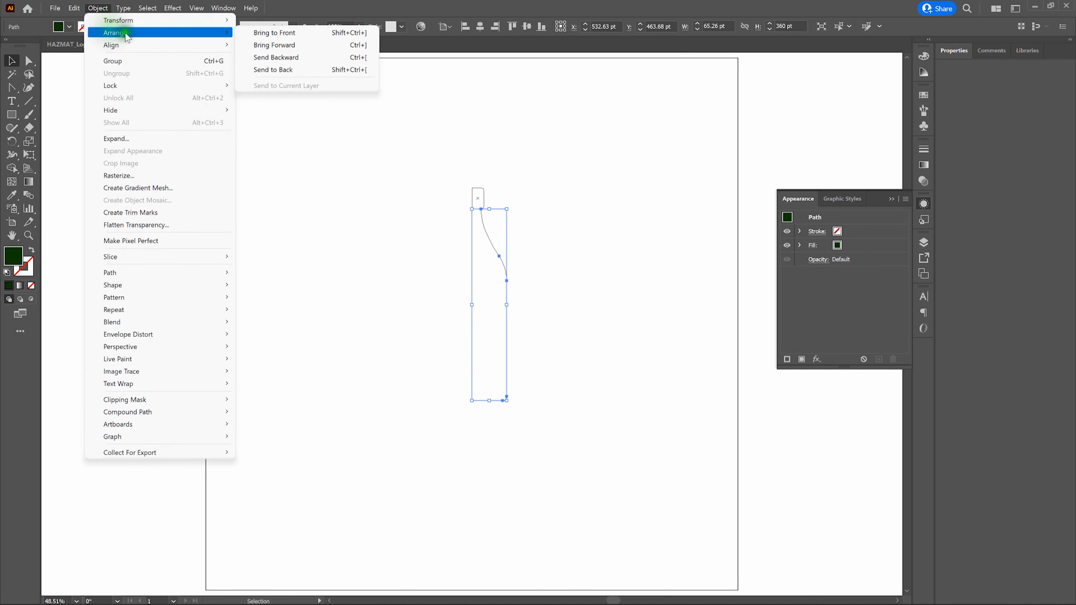
click(242, 35)
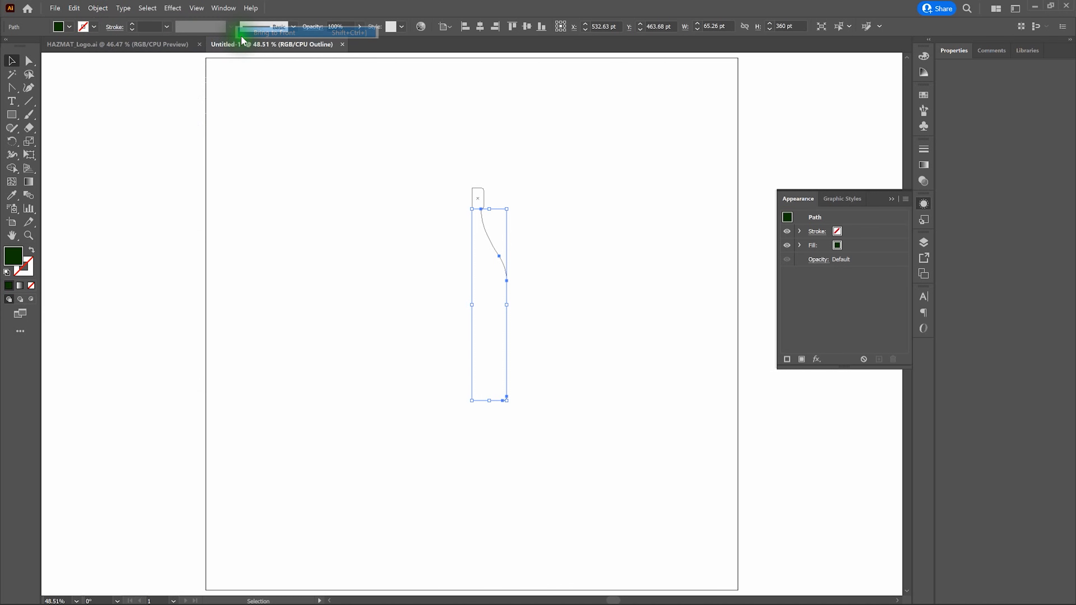
key(a)
key(ctrl+y)
key(v)
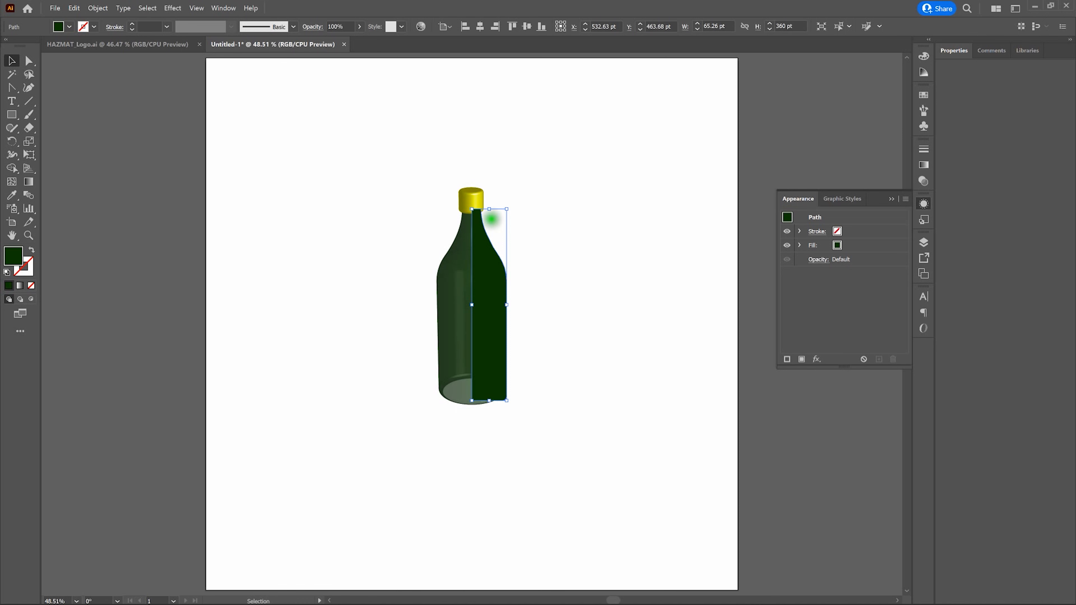
Step: Apply a classic 3D Revolve effect to the front body profile with the Front position and an X-axis rotation of -20°
click(817, 359)
mouse_move(889, 97)
mouse_move(949, 158)
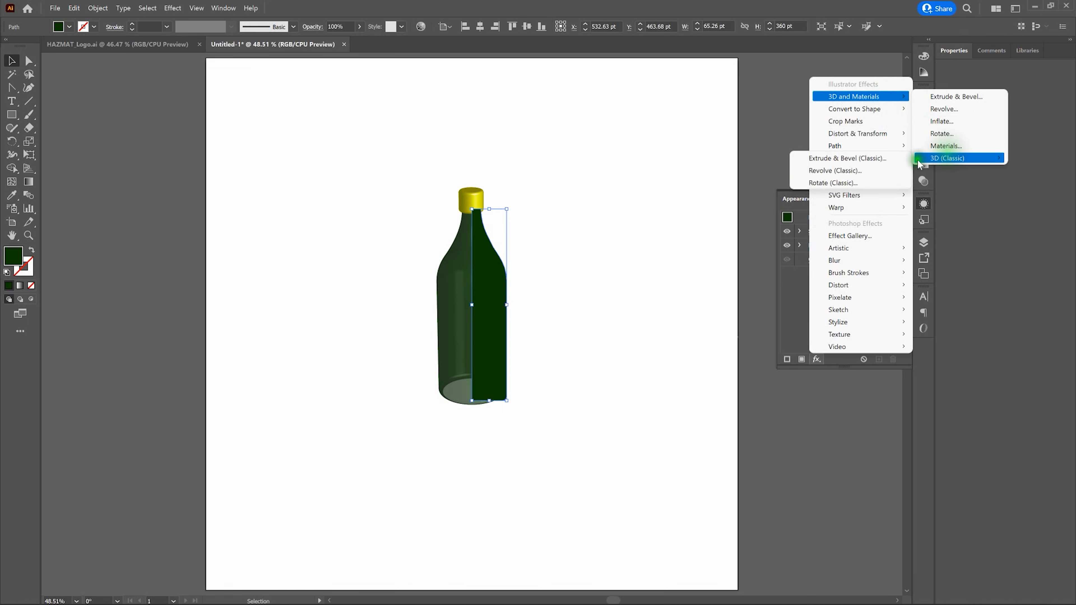
click(889, 169)
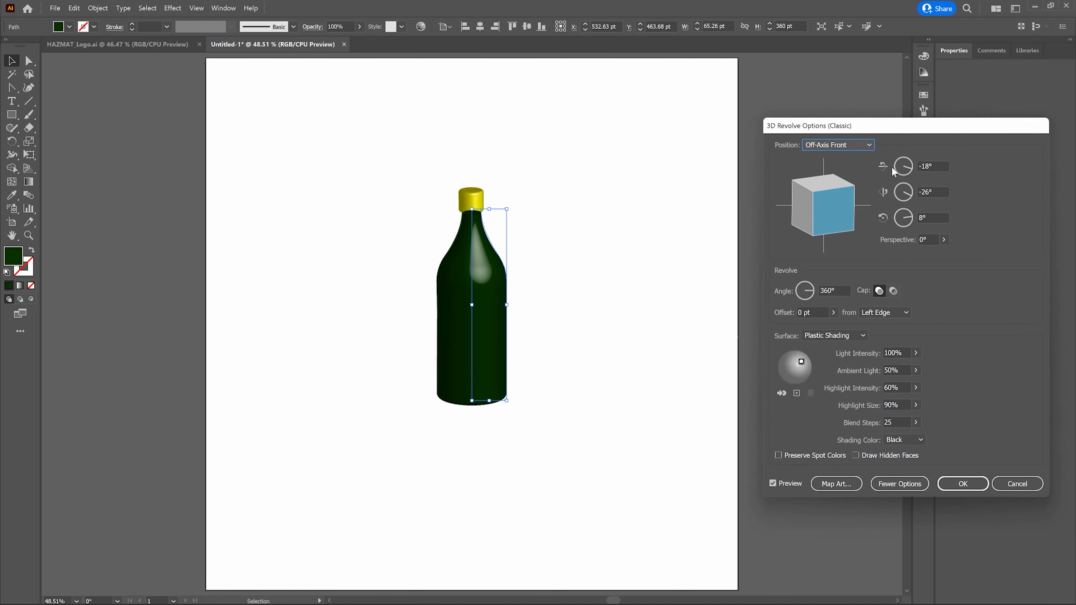
click(855, 136)
click(854, 144)
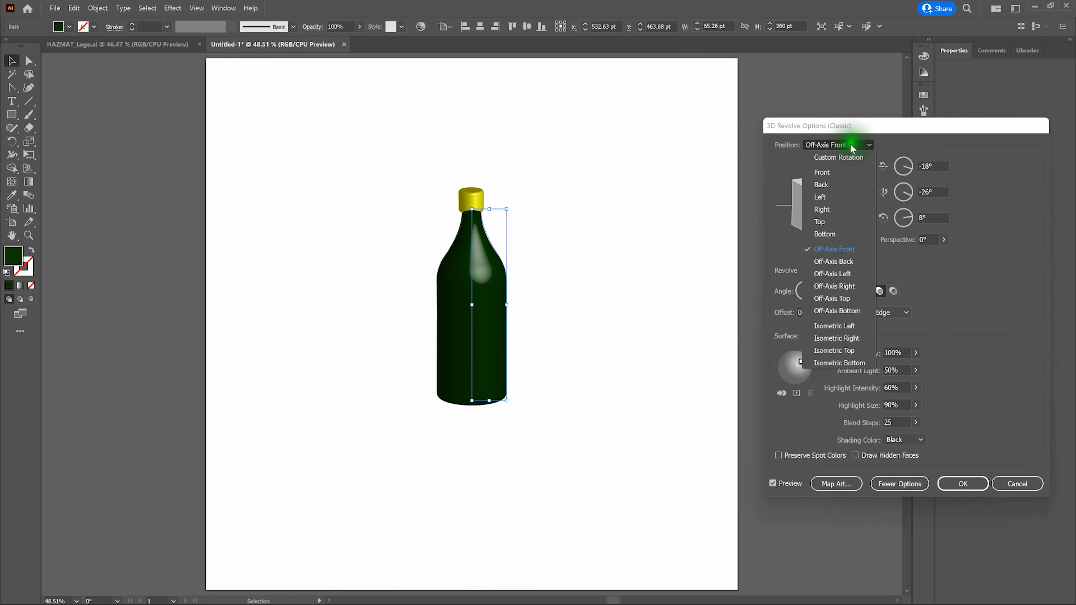
click(841, 173)
drag(939, 165, 915, 168)
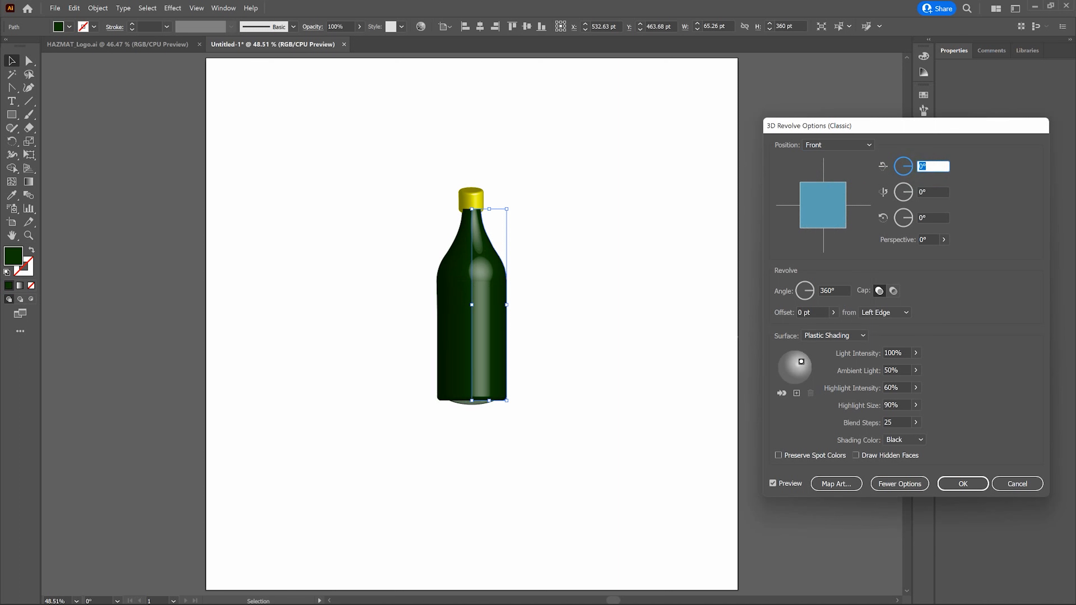
text(-20)
key(Tab)
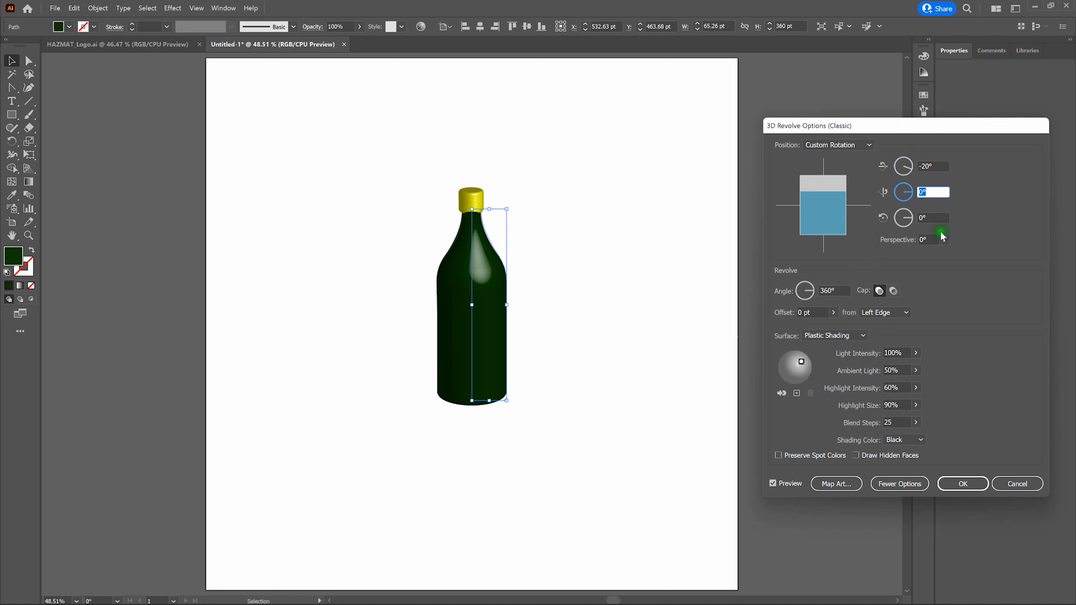
Step: Set the revolve perspective to 40° and reposition the light slightly lower and further right on the shading sphere
click(921, 239)
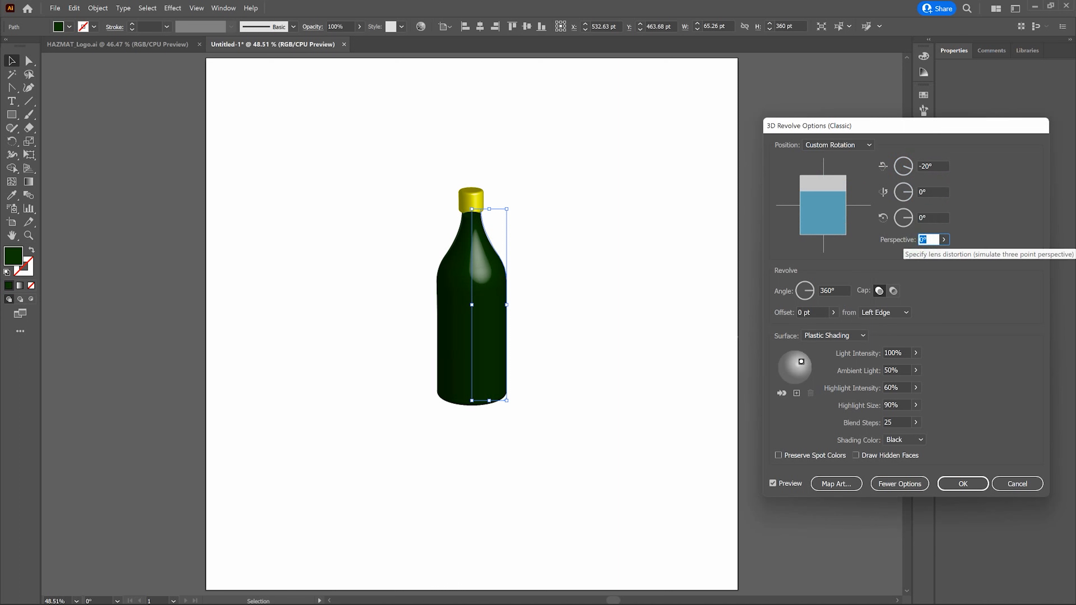
text(40)
key(Tab)
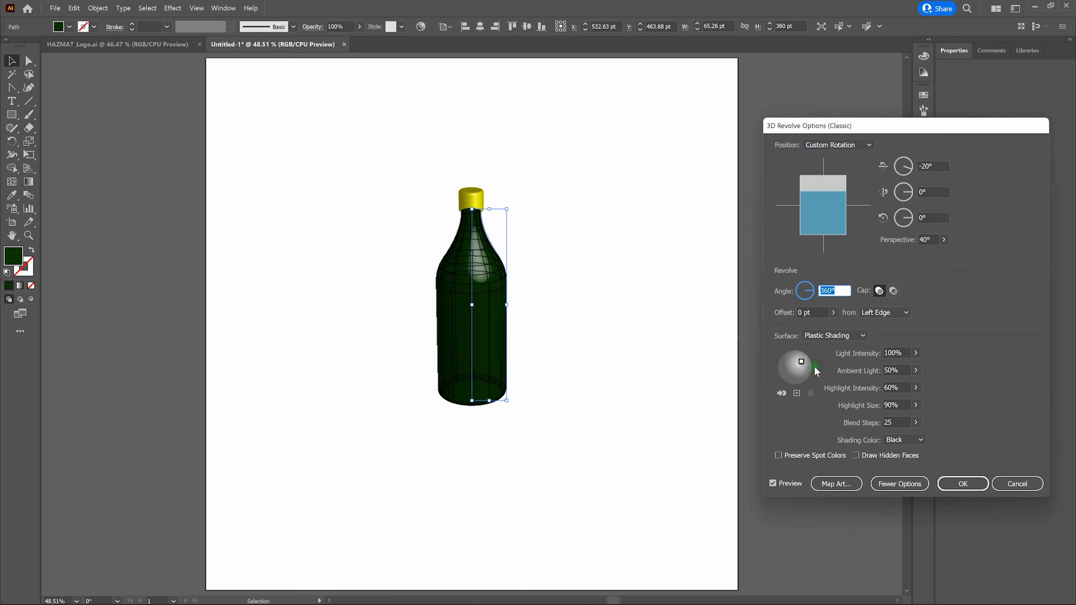
click(803, 364)
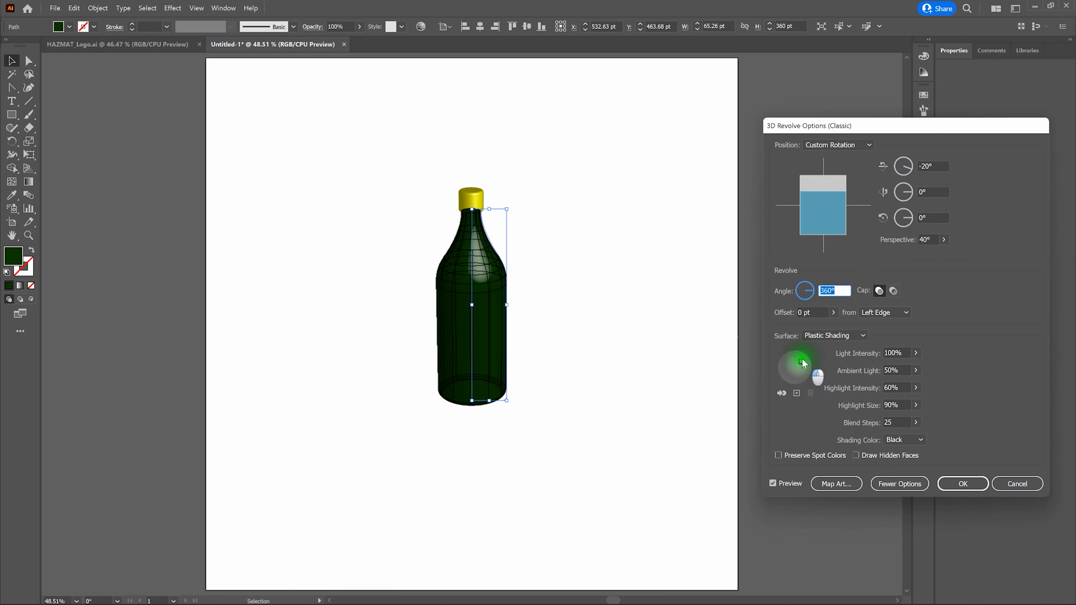
drag(805, 365, 805, 370)
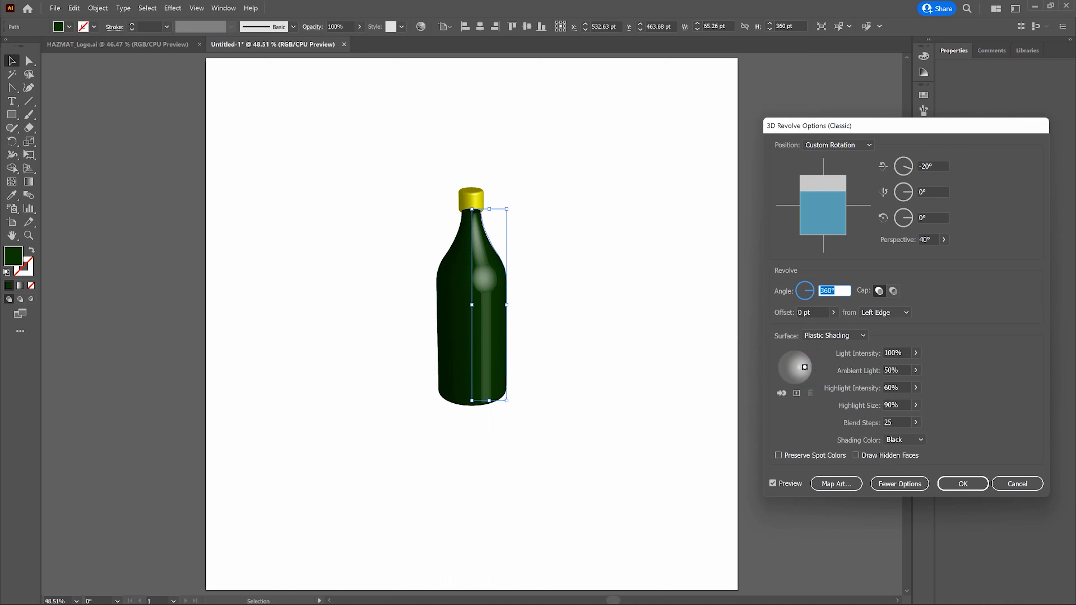
Step: Set the front copy's highlight intensity to 80% and blend steps to 50, apply the revolve, and deselect the body
click(894, 389)
drag(895, 388, 880, 396)
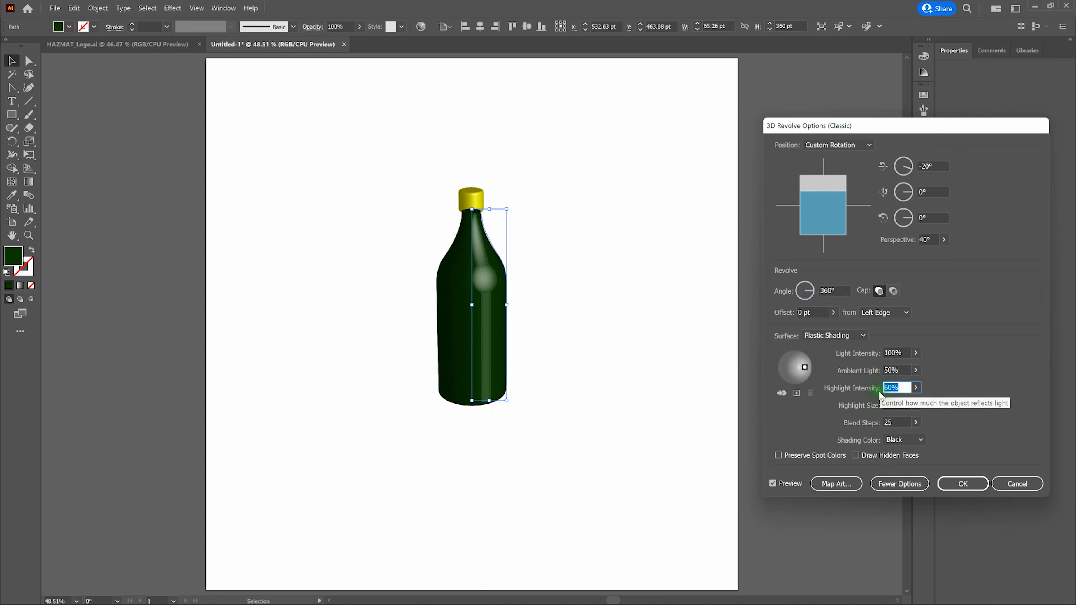
text(80)
key(Tab)
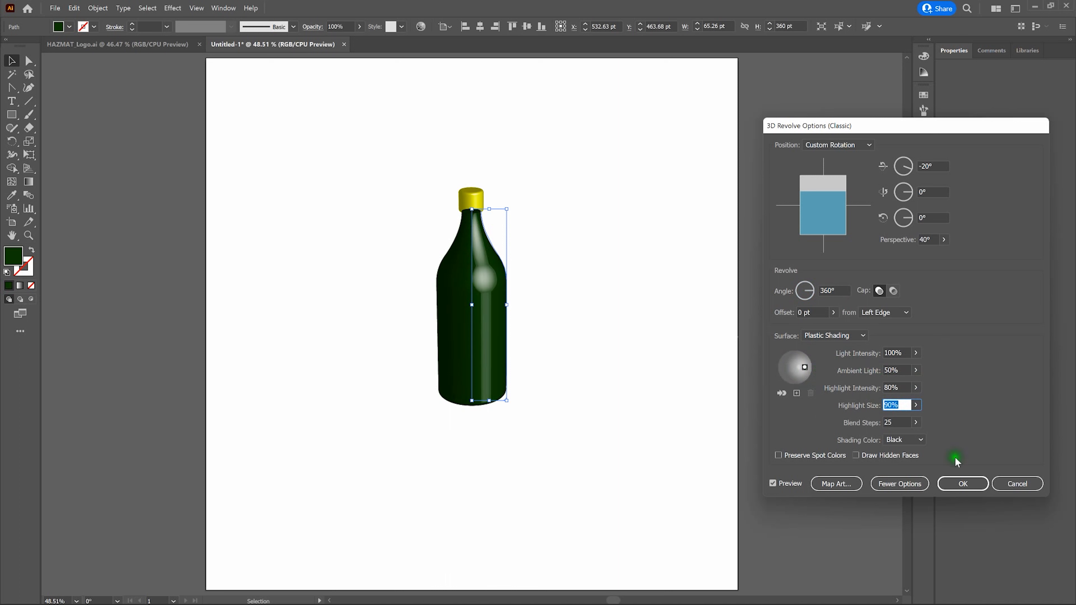
drag(901, 423, 876, 422)
text(50)
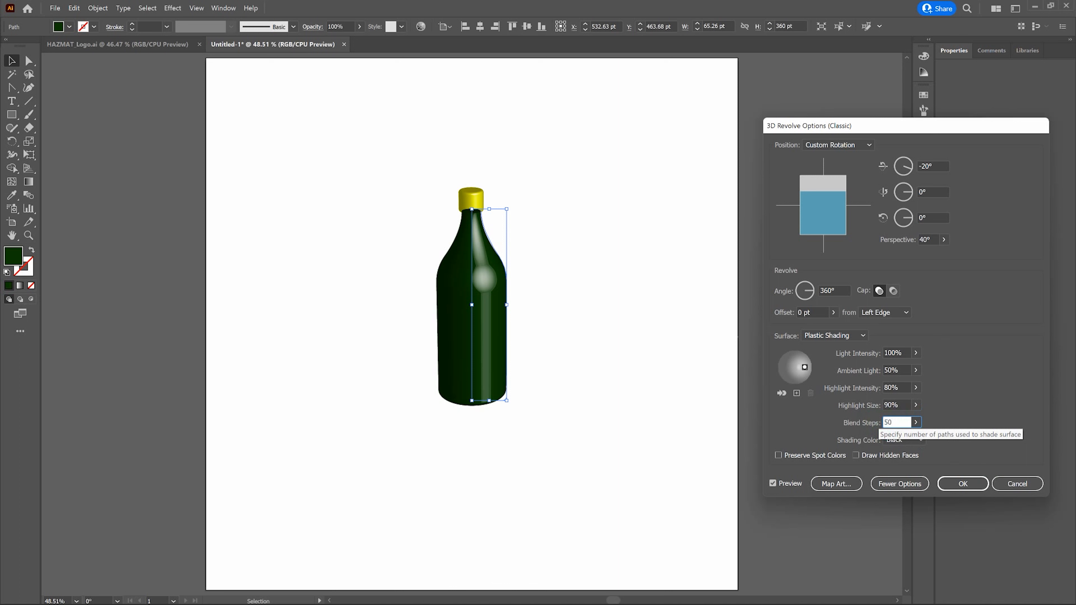
key(Tab)
click(970, 484)
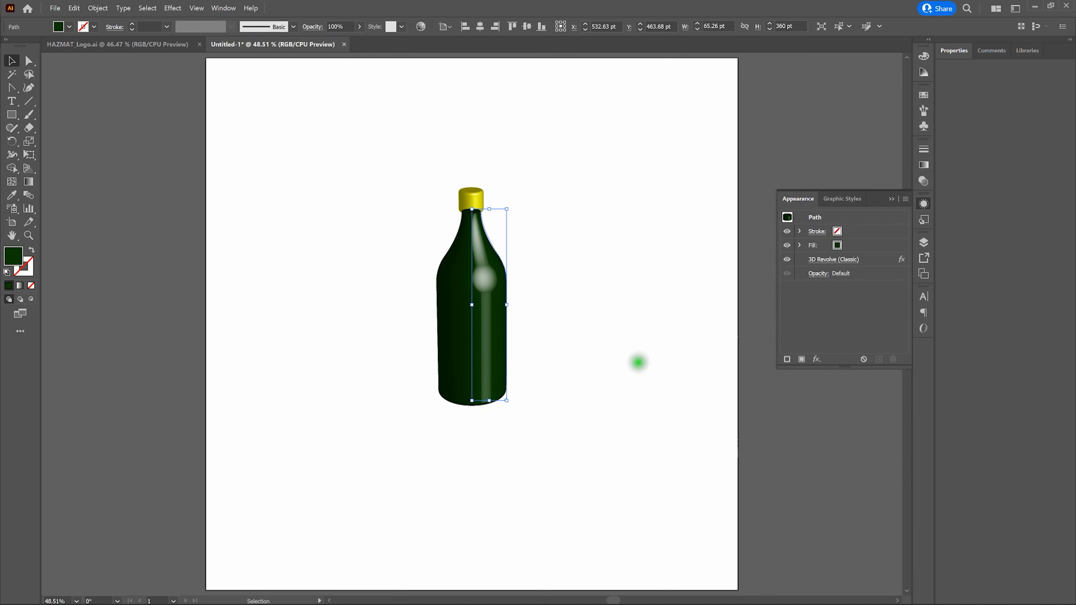
click(637, 362)
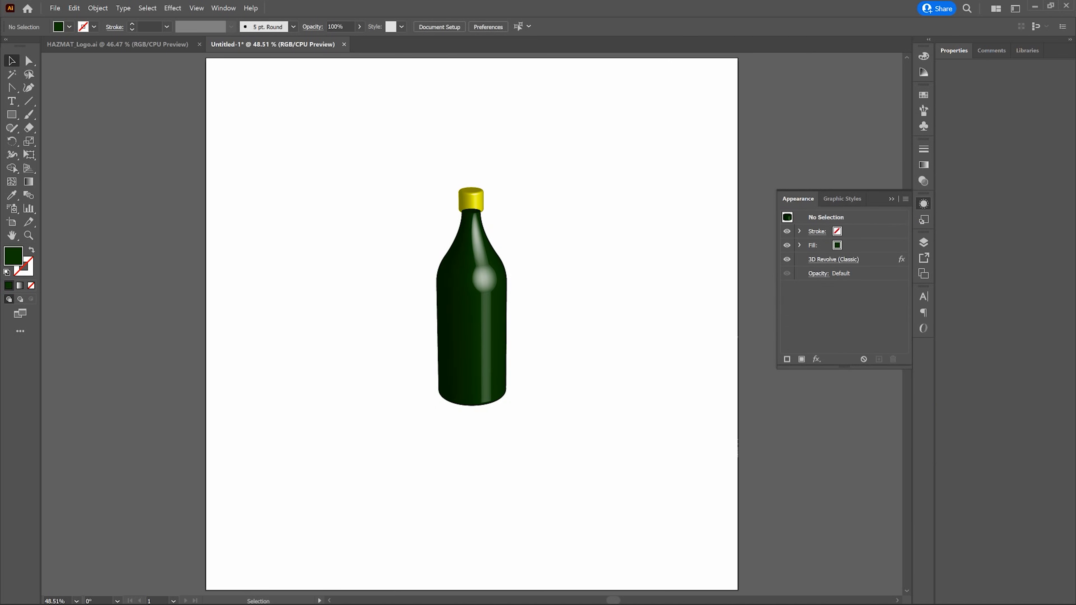
Step: Switch to the HAZMAT_Logo.ai document and copy the whole logo group
click(508, 335)
click(139, 44)
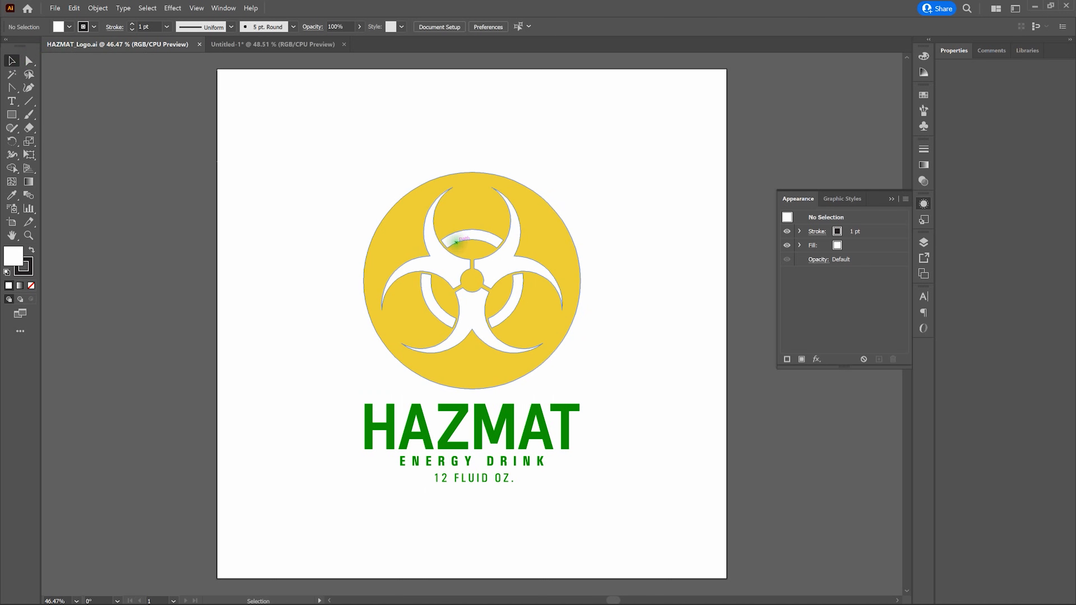
click(456, 241)
click(73, 7)
click(92, 61)
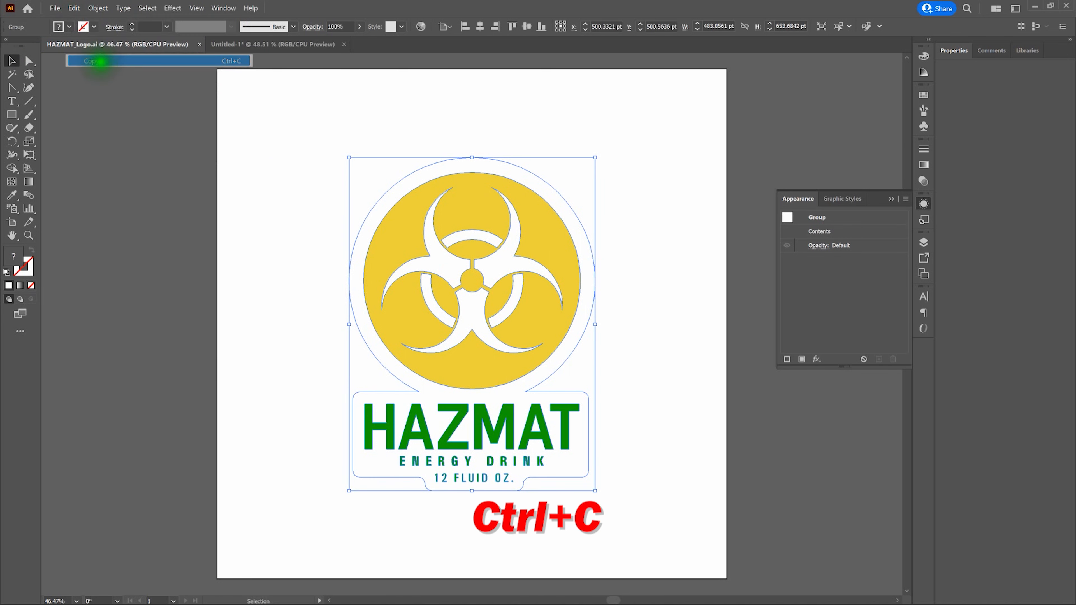
Step: Return to the Untitled-1 bottle document and paste the logo over the bottle
click(232, 49)
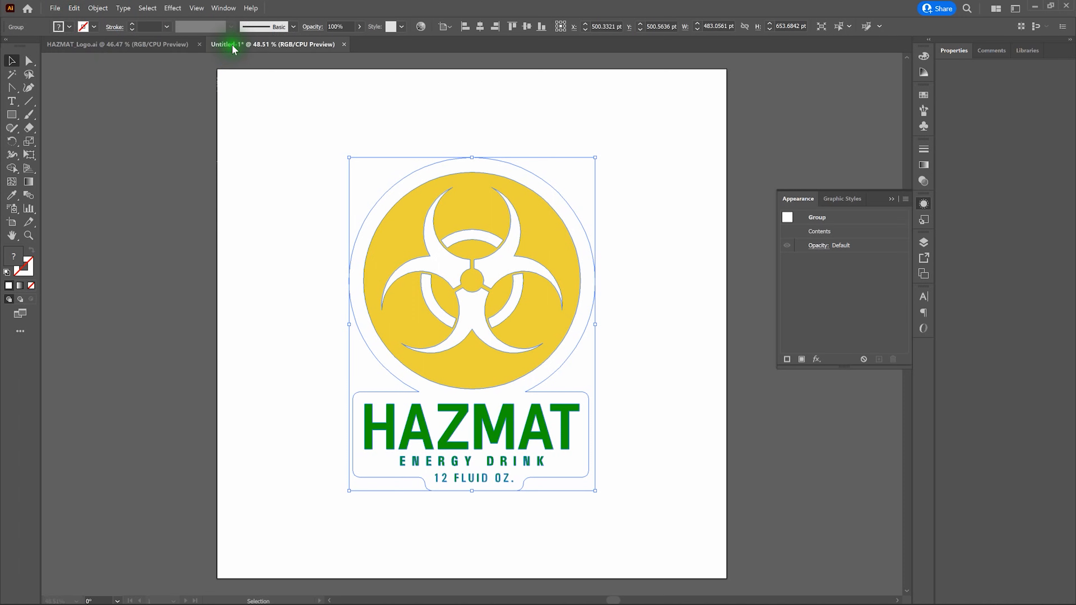
click(74, 8)
click(92, 33)
click(91, 72)
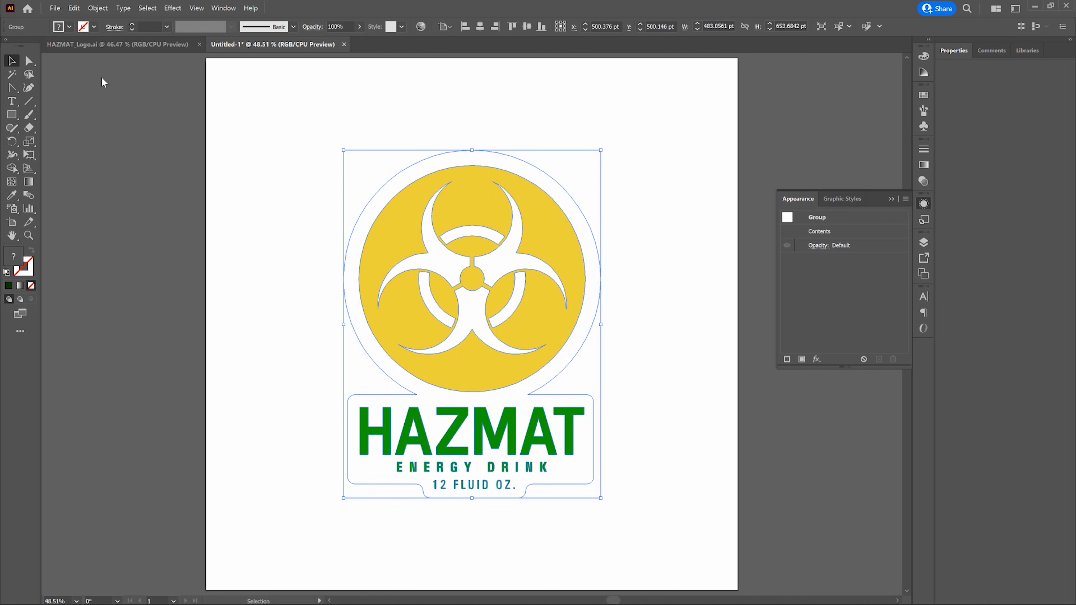
Step: Scale the pasted logo uniformly to 27% so it fits the bottle's width, and deselect it
key(s)
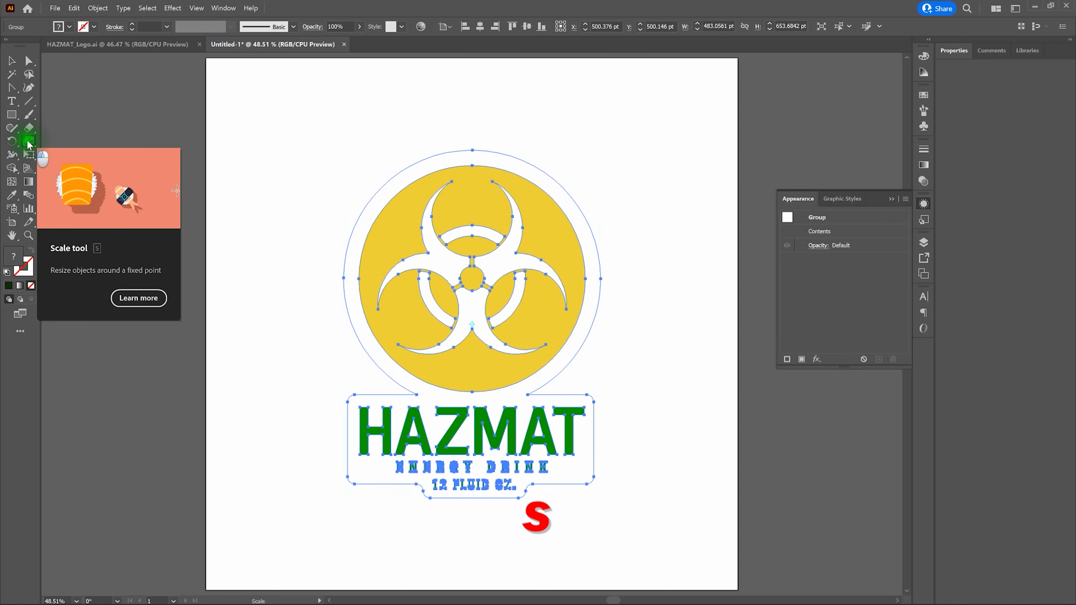
double_click(28, 142)
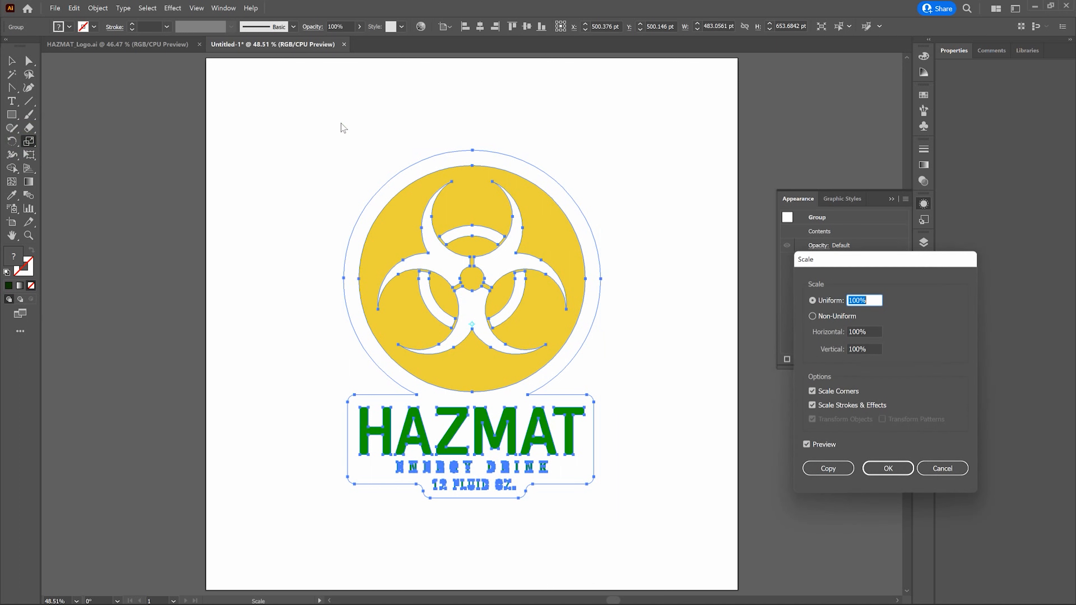
key(Down)
key(Down)
key(Down)
key(Down)
key(Down)
key(Down)
key(Down)
key(Down)
key(Down)
key(Down)
key(Down)
key(Down)
key(Down)
key(Down)
key(Down)
key(Down)
key(Down)
key(Down)
key(Down)
key(Down)
key(Down)
key(Down)
key(Down)
key(Down)
key(Down)
key(Down)
key(Down)
key(Down)
key(Down)
key(Down)
key(Down)
key(Down)
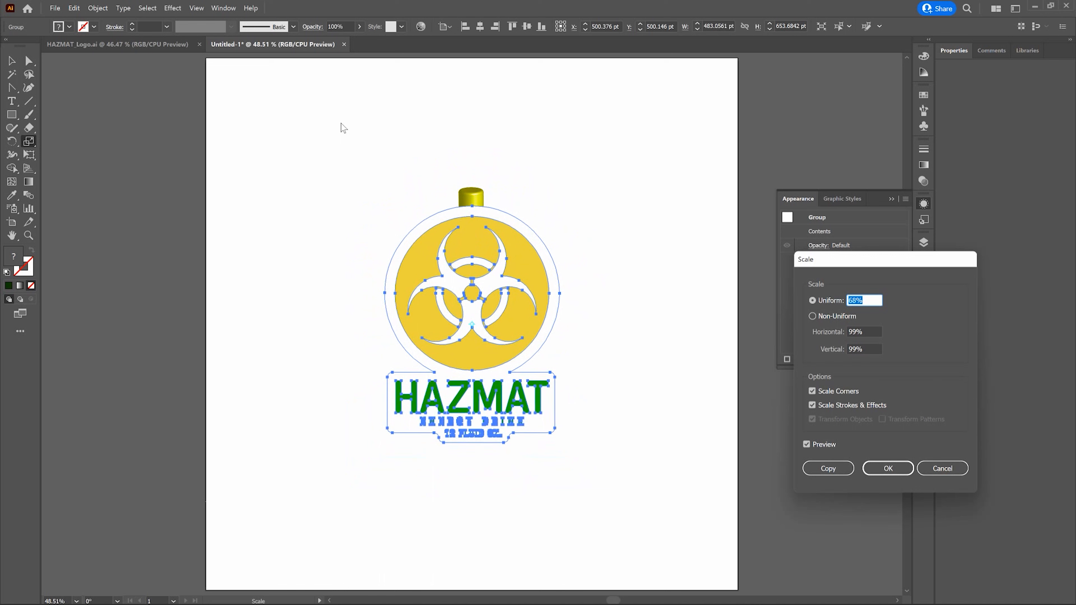
key(Down)
key(Down)
key(Down)
key(Down)
key(Down)
key(Down)
key(Down)
key(Down)
key(Down)
key(Down)
key(Down)
key(Down)
key(Down)
key(Down)
key(Down)
key(Down)
key(Down)
key(Down)
key(Down)
key(Down)
key(Down)
key(Down)
key(Down)
key(Down)
key(Down)
key(Down)
key(Down)
key(Down)
key(Down)
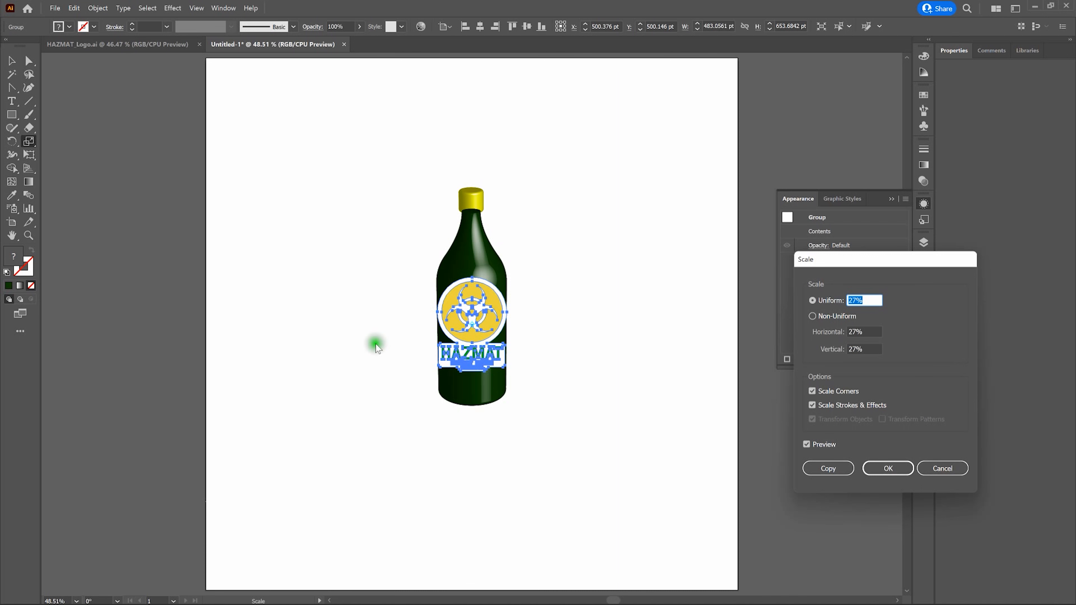
click(897, 468)
key(v)
click(275, 187)
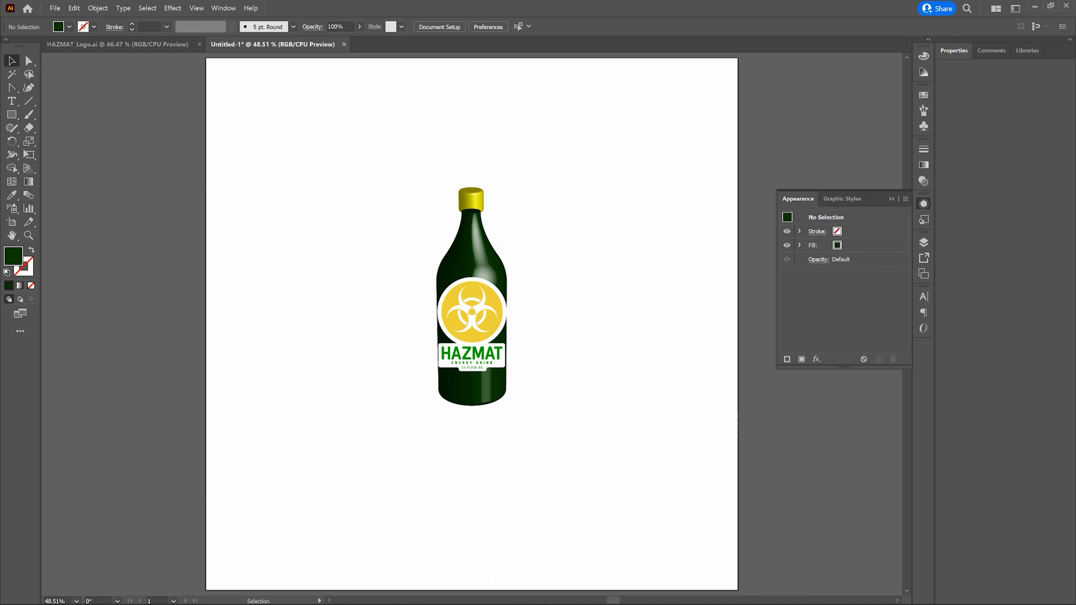
click(378, 209)
Step: Collapse the Appearance panel and display the Symbols panel
click(892, 200)
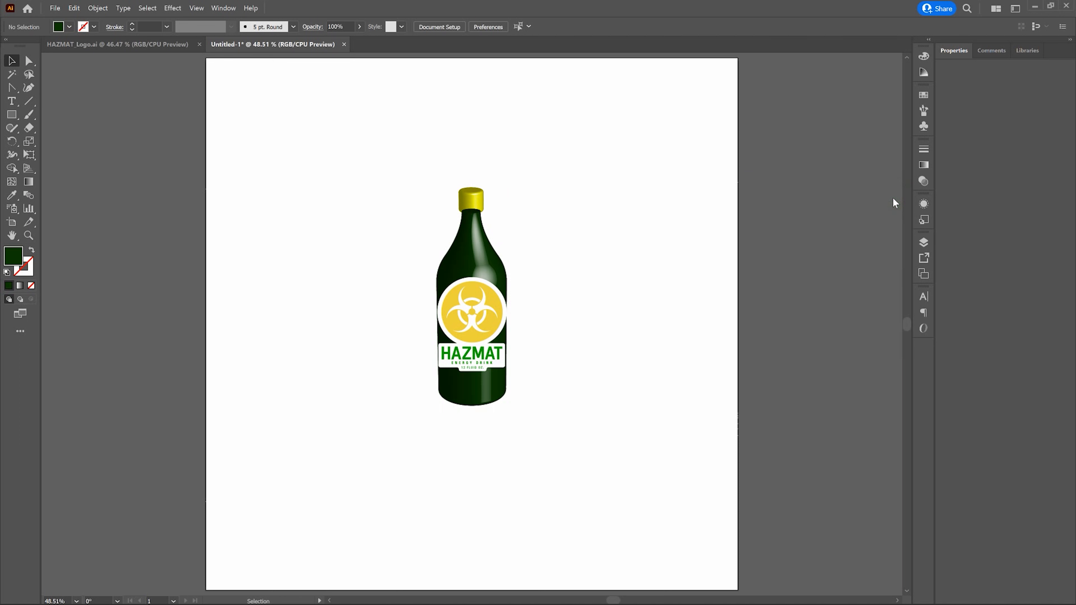
click(922, 129)
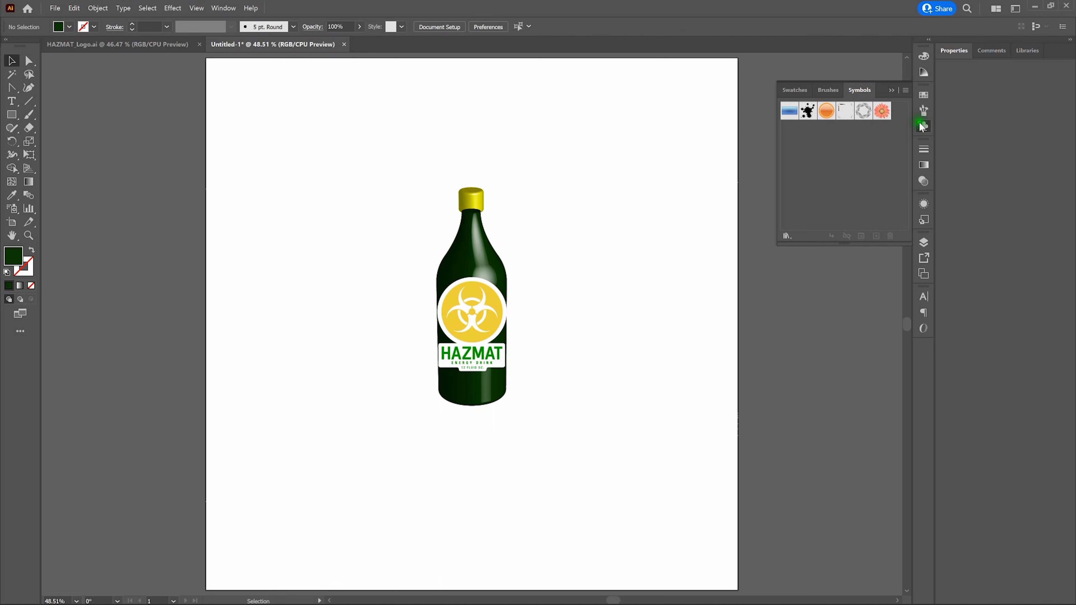
click(924, 127)
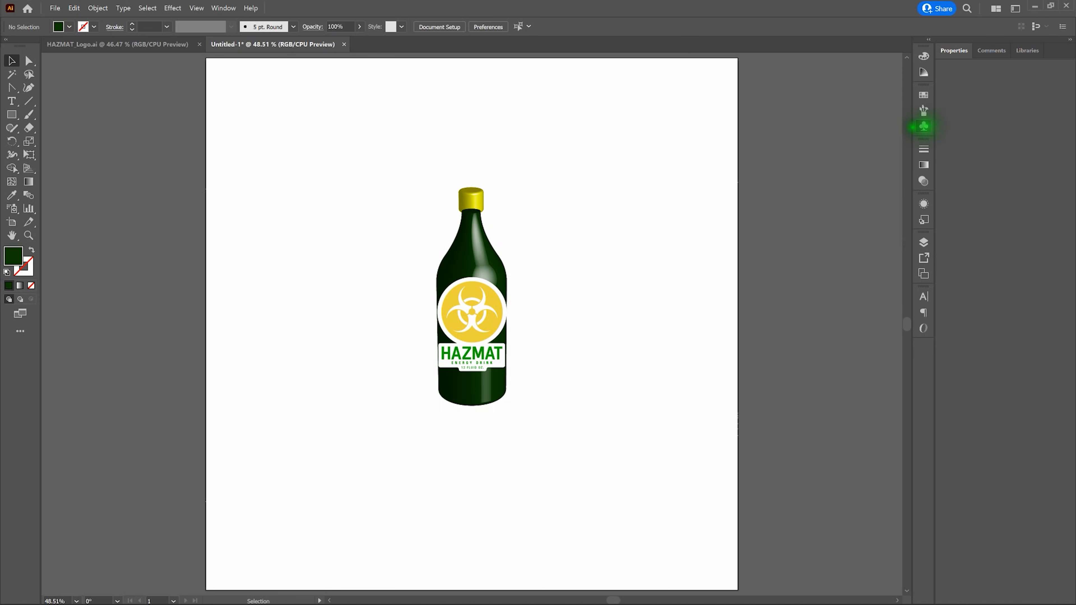
click(220, 10)
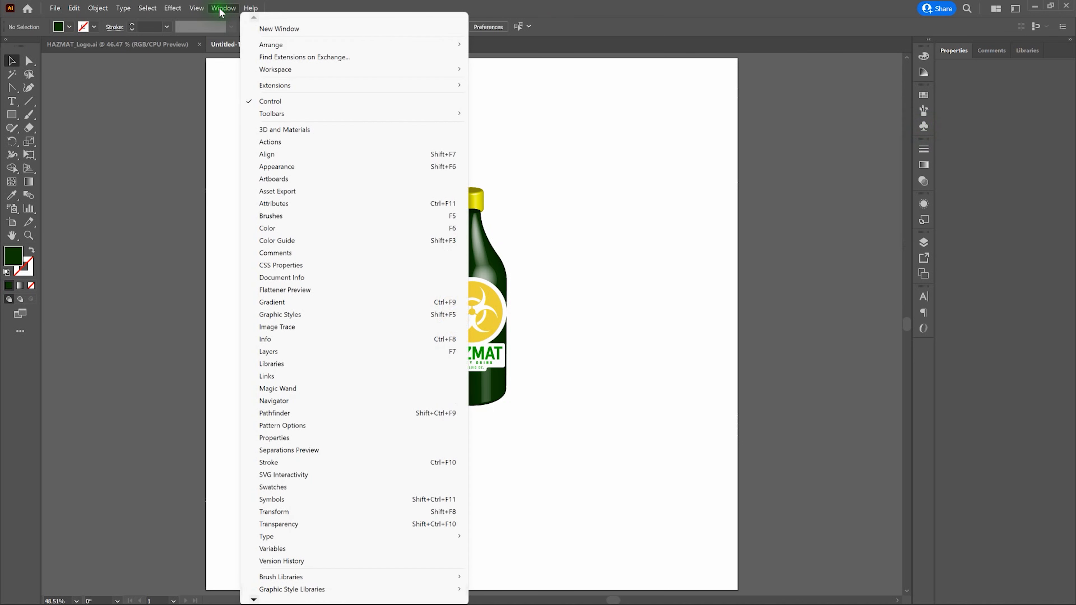
click(312, 498)
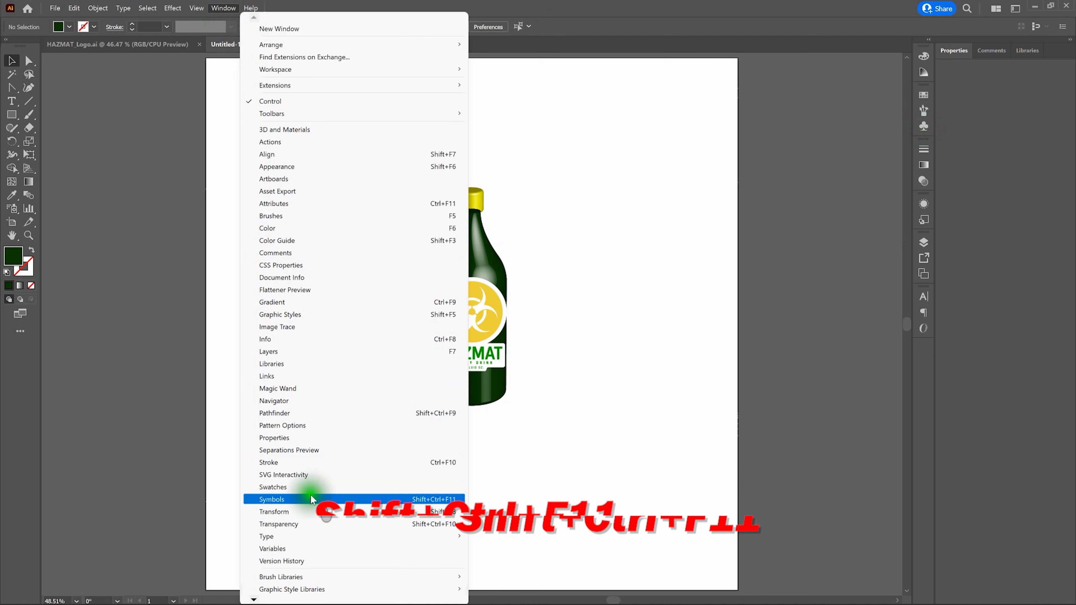
click(313, 495)
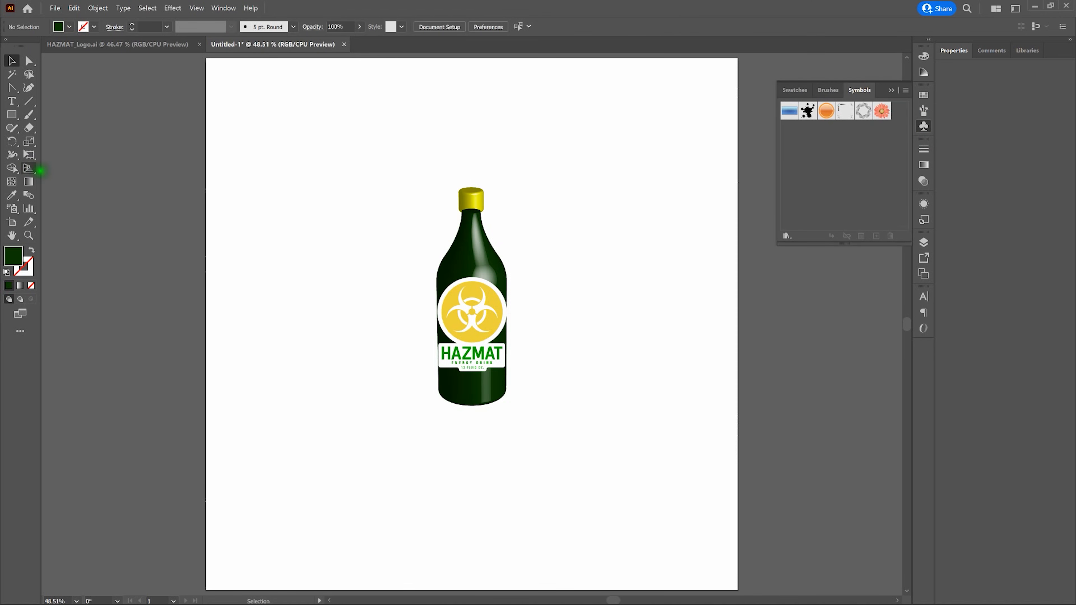
Step: Turn the label artwork on the bottle into a static symbol named Logo with export type Graphic, leaving its instance selected
click(470, 331)
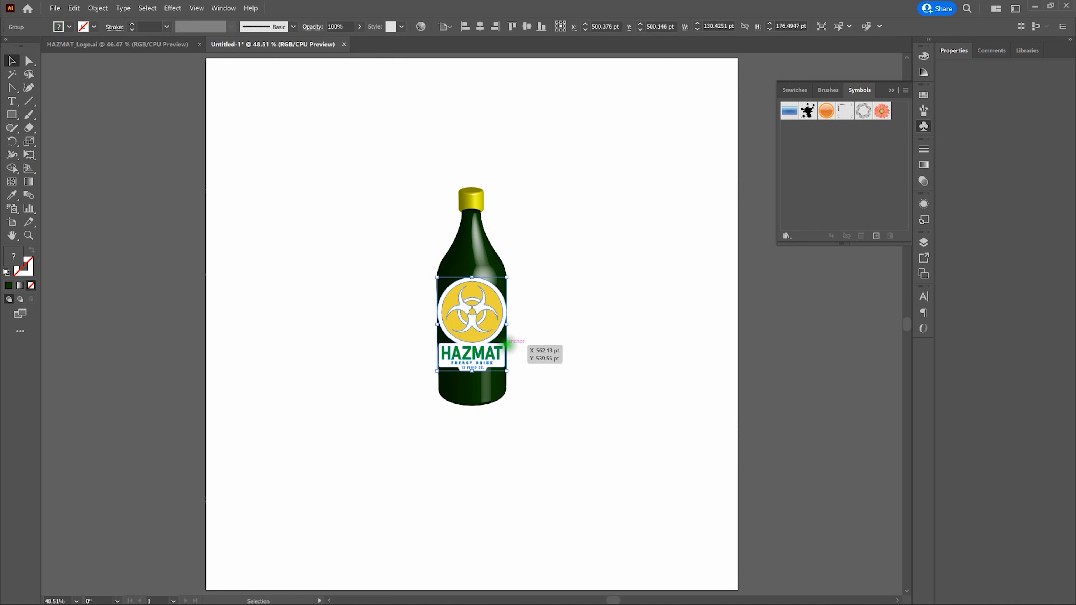
drag(490, 324, 812, 195)
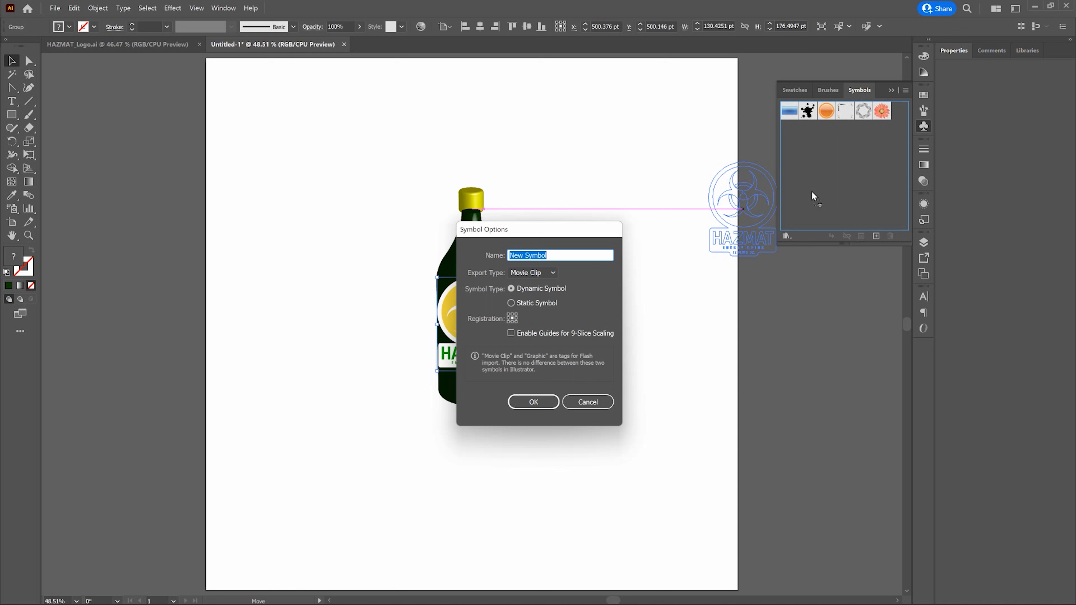
text(Logo)
click(551, 273)
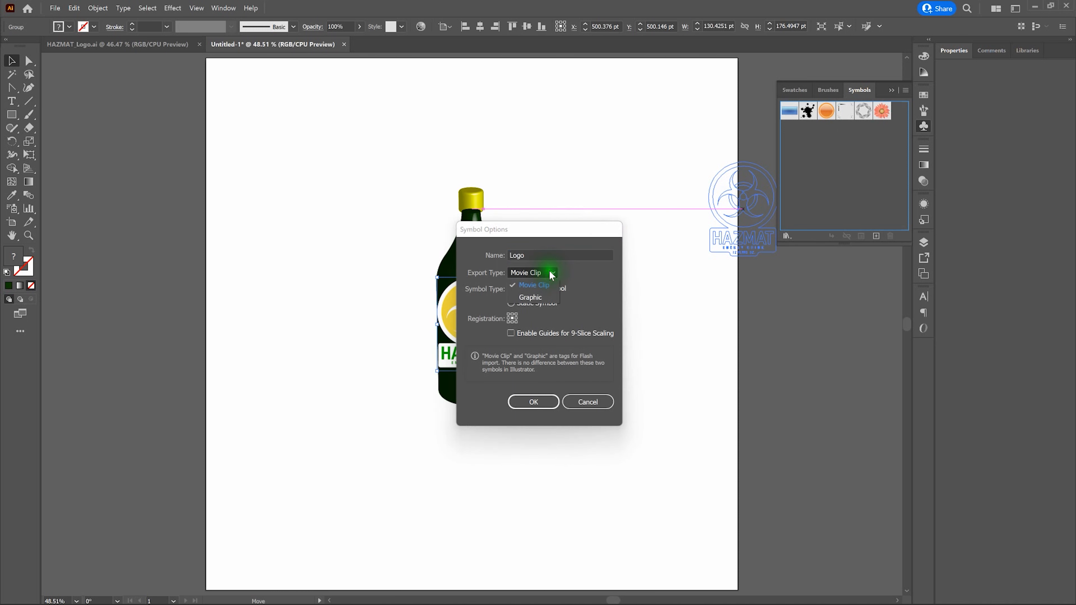
click(530, 297)
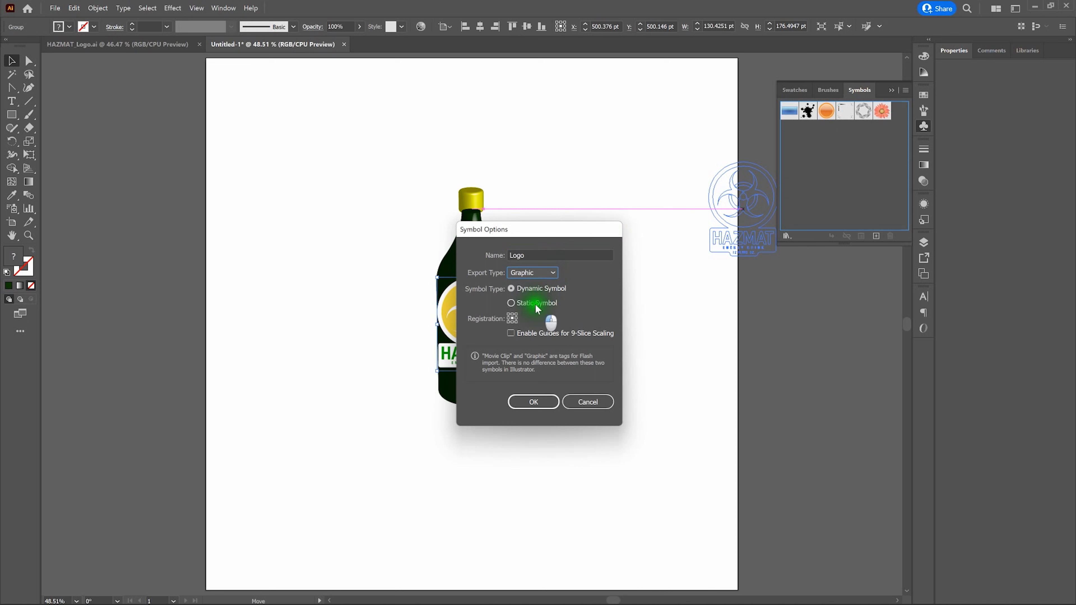
click(535, 306)
click(532, 403)
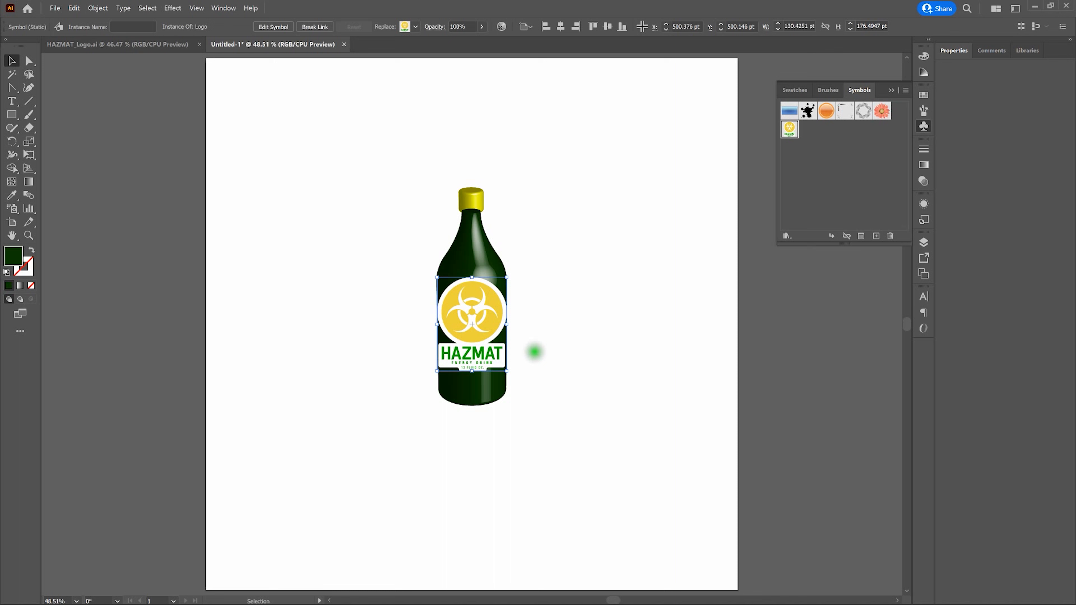
click(532, 352)
click(492, 324)
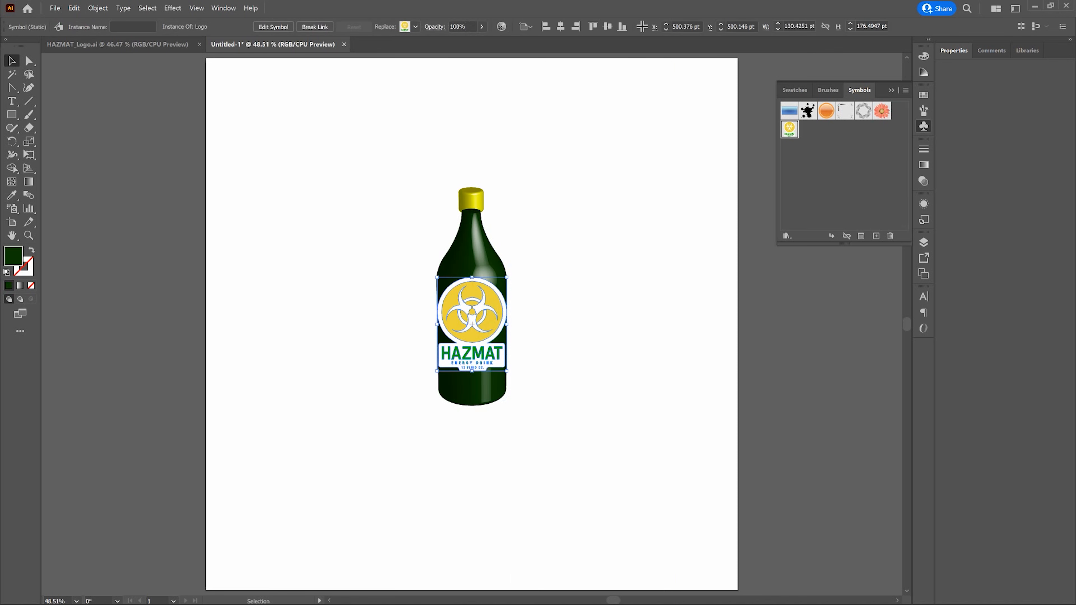
Step: Delete the logo symbol instance lying over the bottle and collapse the Symbols panel
key(Delete)
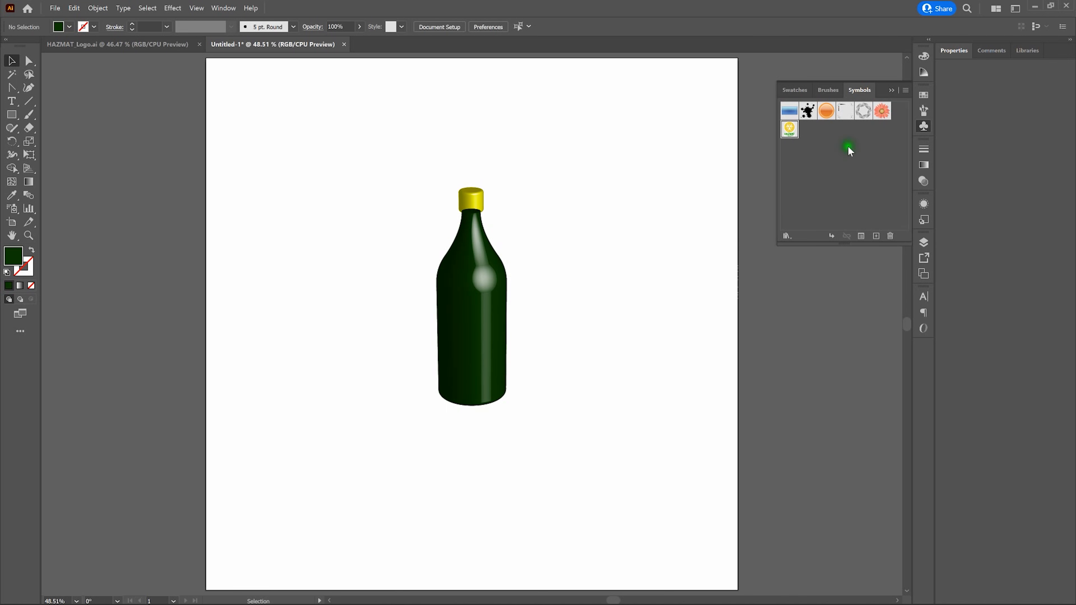
click(892, 89)
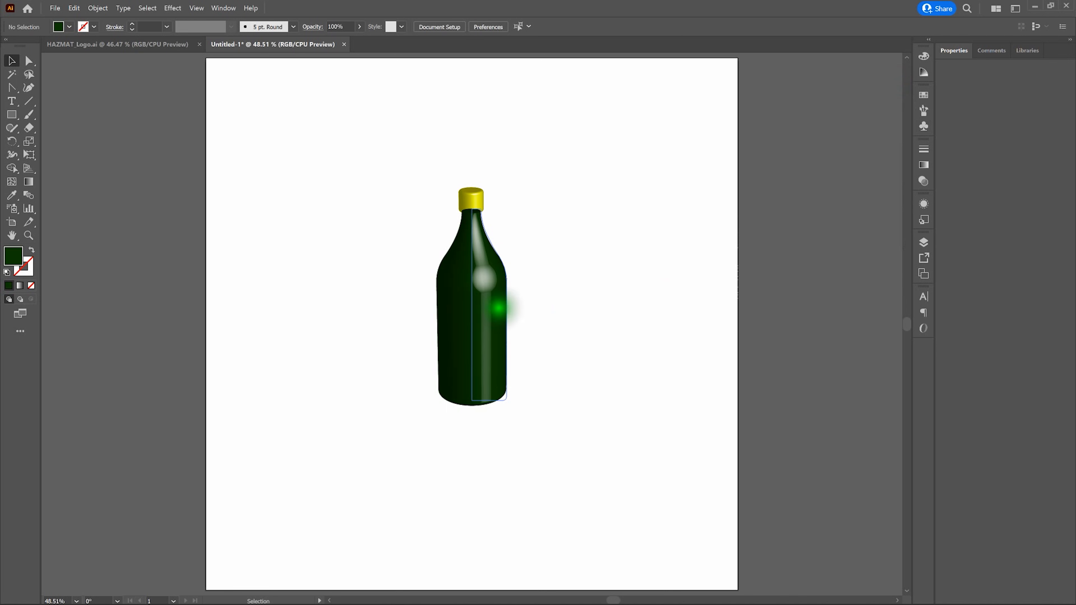
Step: Open the Map Art settings of the bottle body's 3D Revolve (Classic) effect and check which symbols are available
click(499, 307)
click(924, 204)
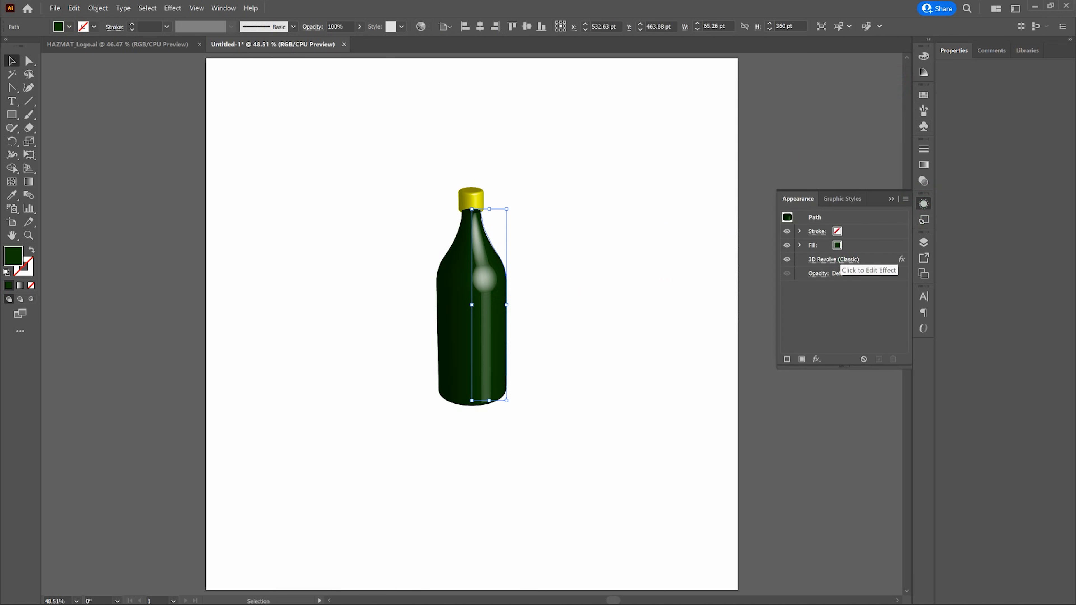
click(838, 261)
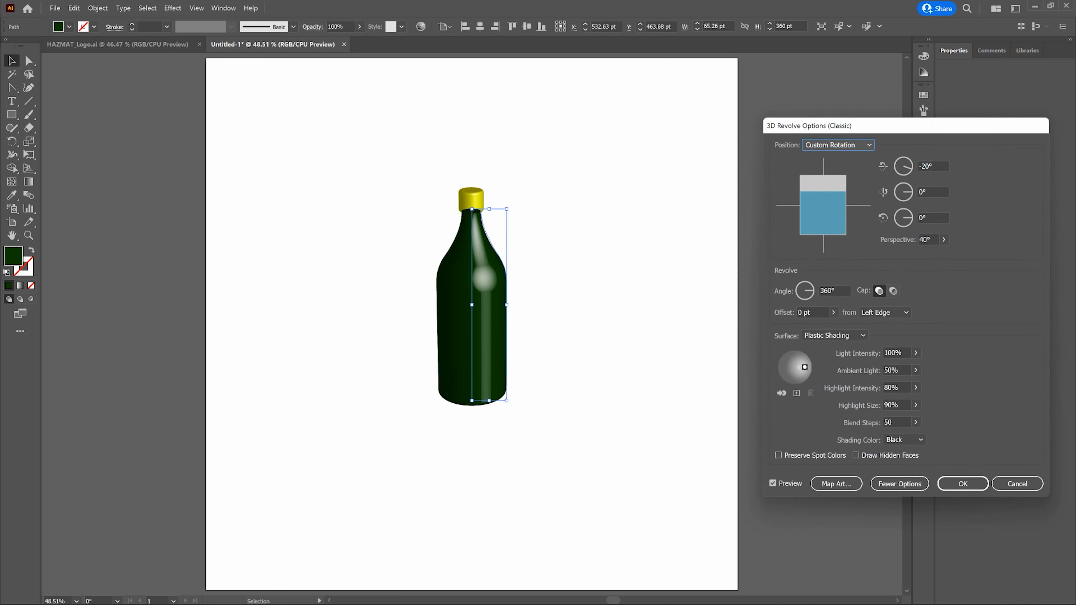
click(840, 484)
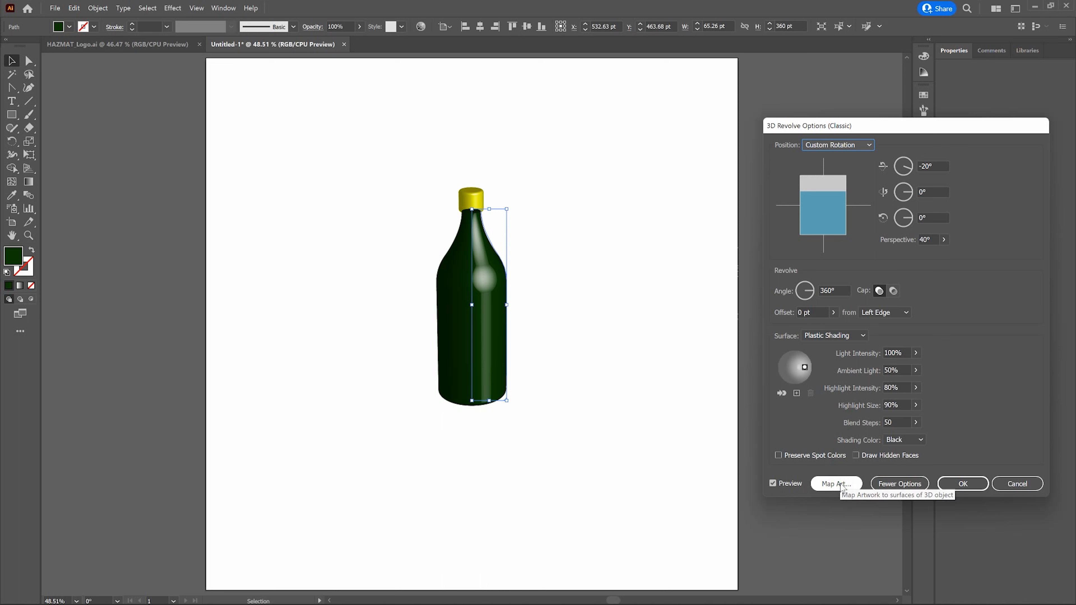
click(837, 484)
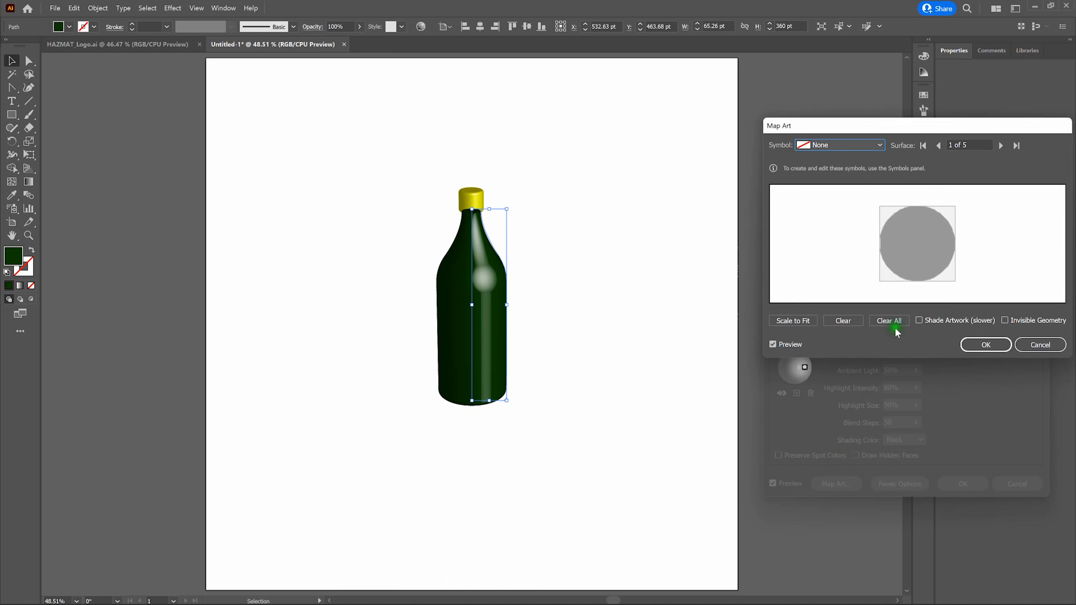
click(869, 146)
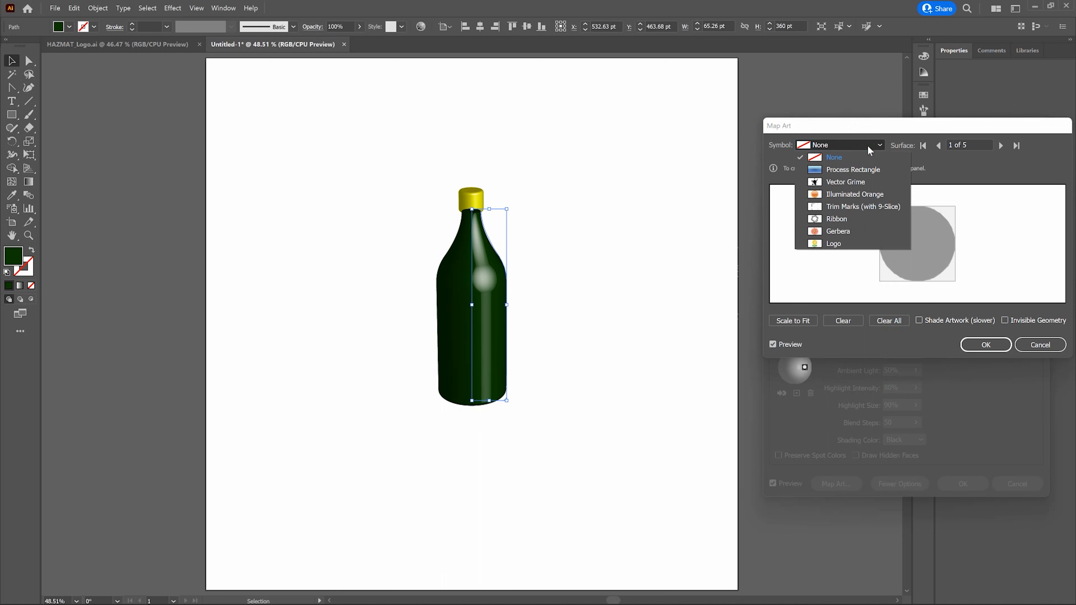
click(874, 134)
click(876, 131)
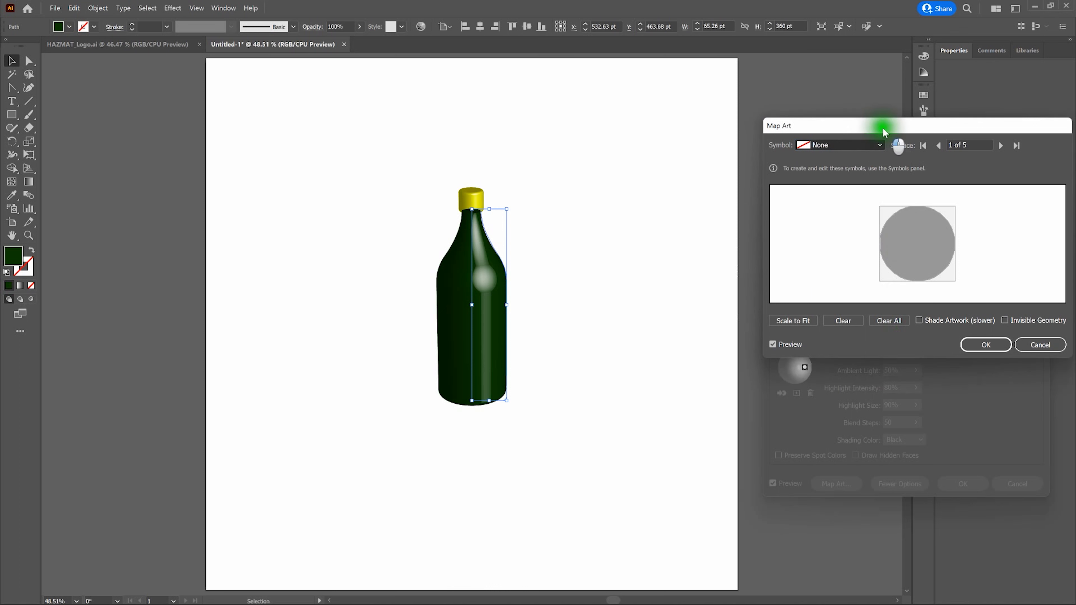
click(925, 146)
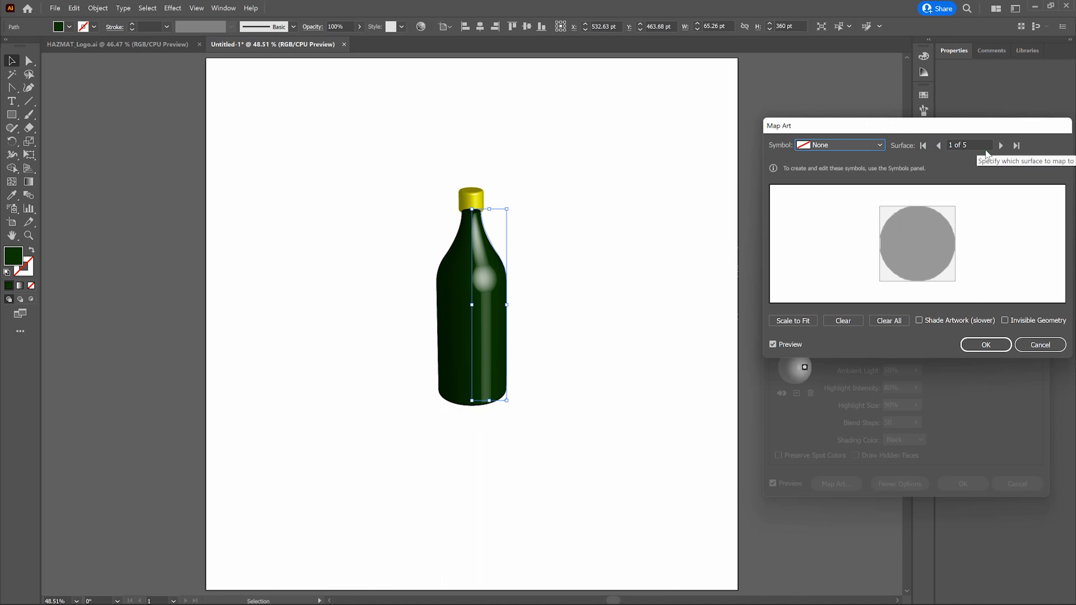
Step: Map the Logo symbol onto surface 4 of 5, the bottle's cylindrical side, and centre it on the bottle's visible front
click(1001, 145)
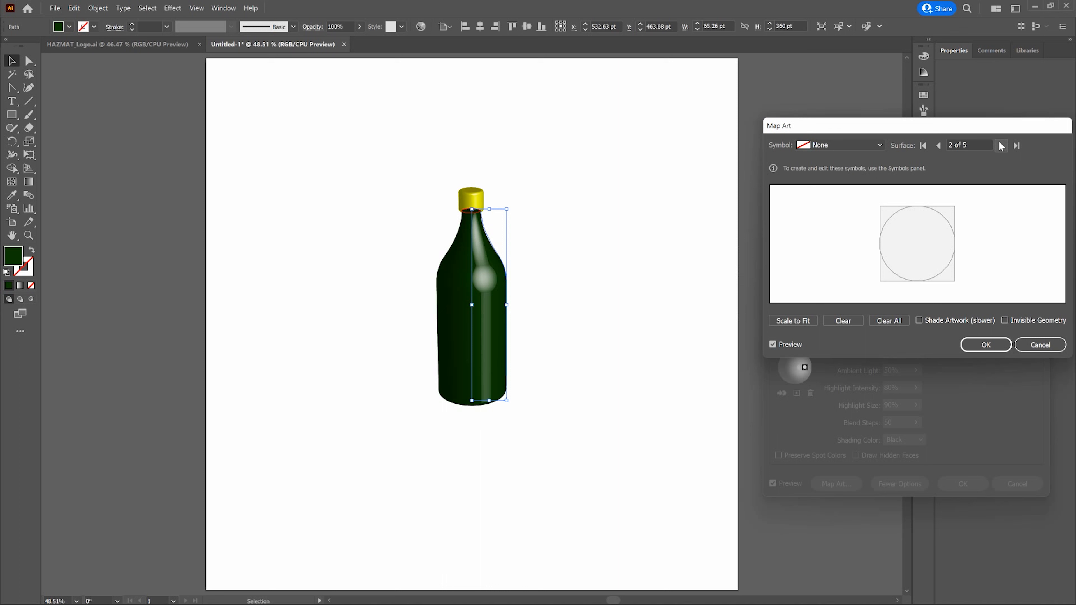
click(1001, 146)
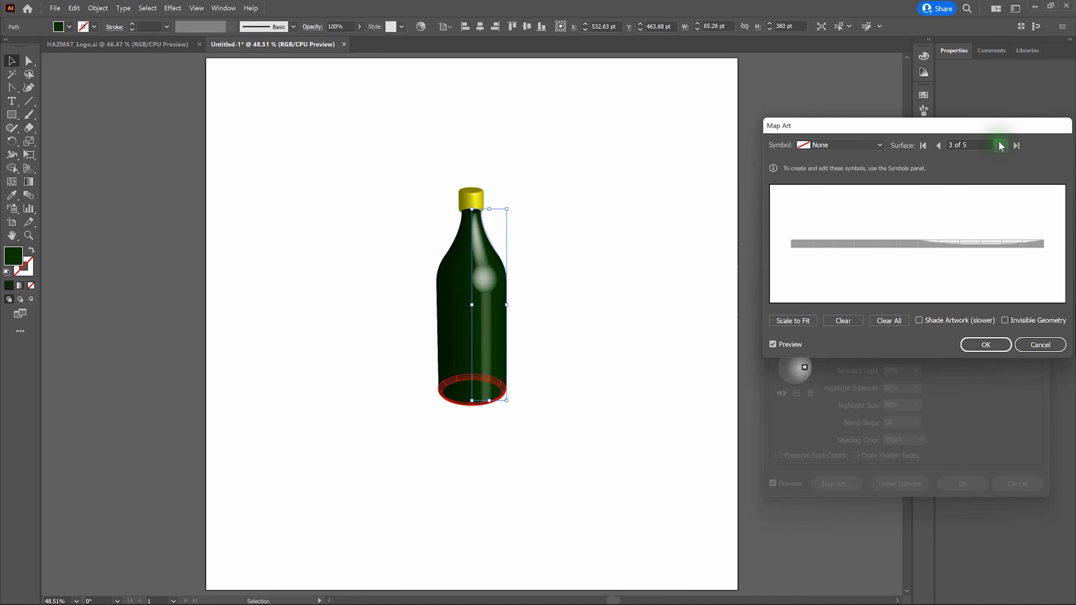
click(1001, 146)
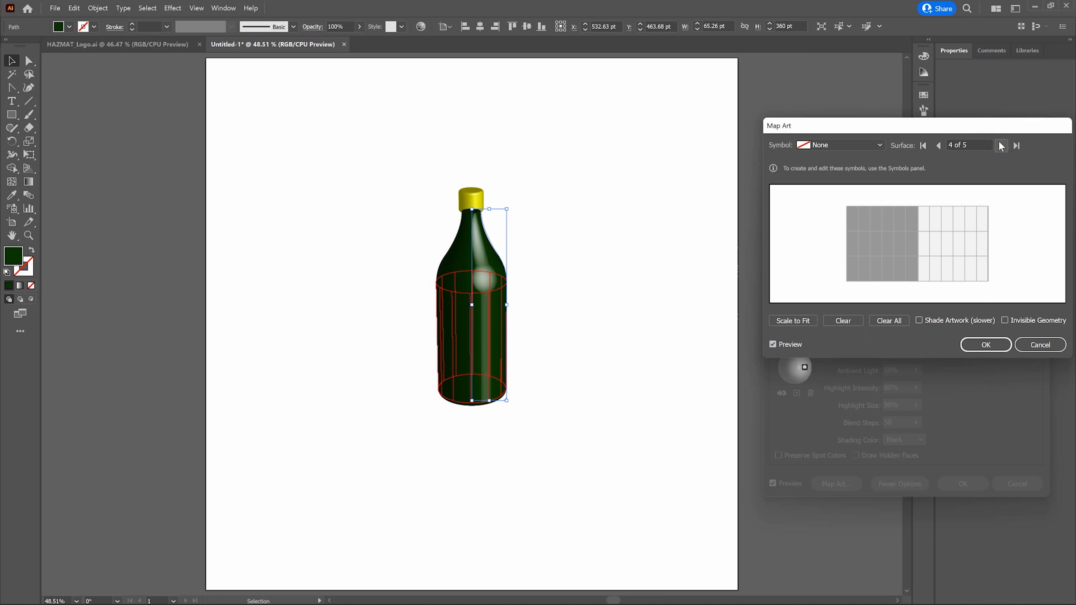
click(1000, 145)
click(879, 145)
click(852, 245)
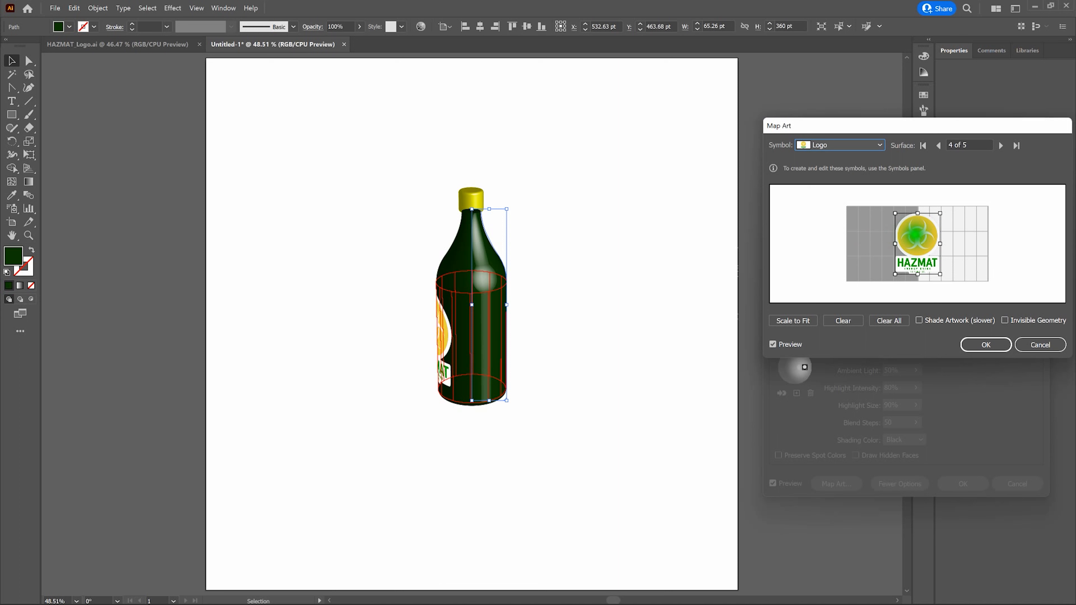
drag(917, 243, 954, 241)
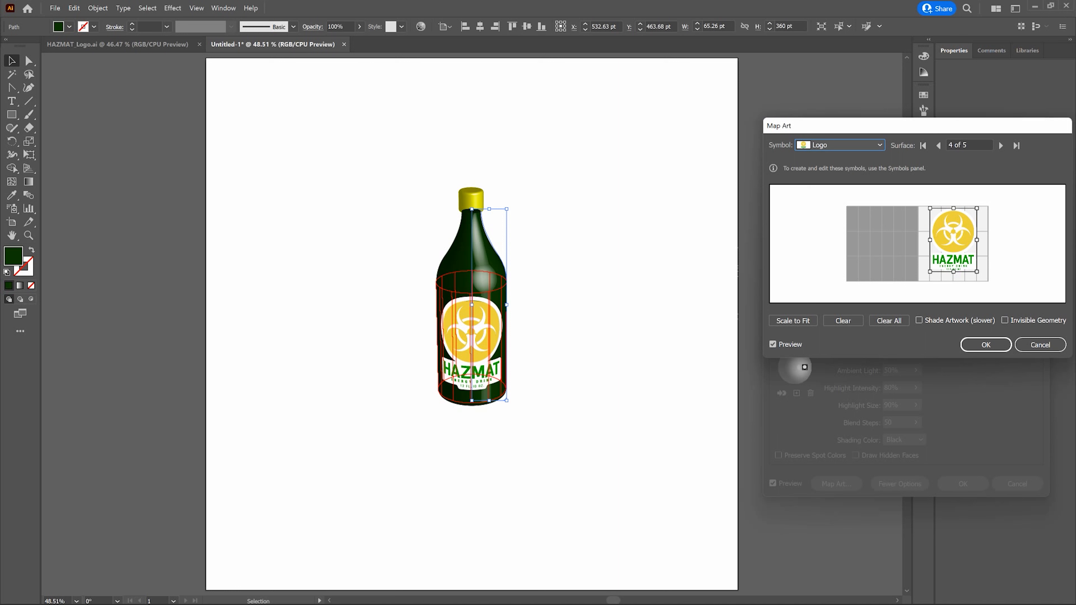
Step: Turn on Shade Artwork and Invisible Geometry for the mapped logo, apply the 3D Revolve changes, and deselect the bottle
click(921, 321)
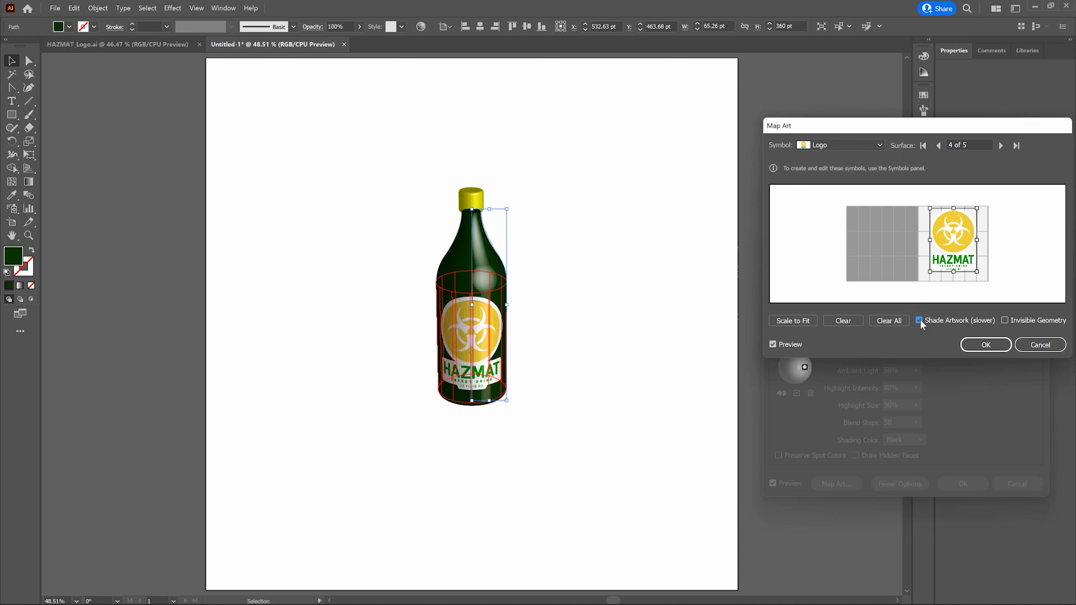
click(1006, 321)
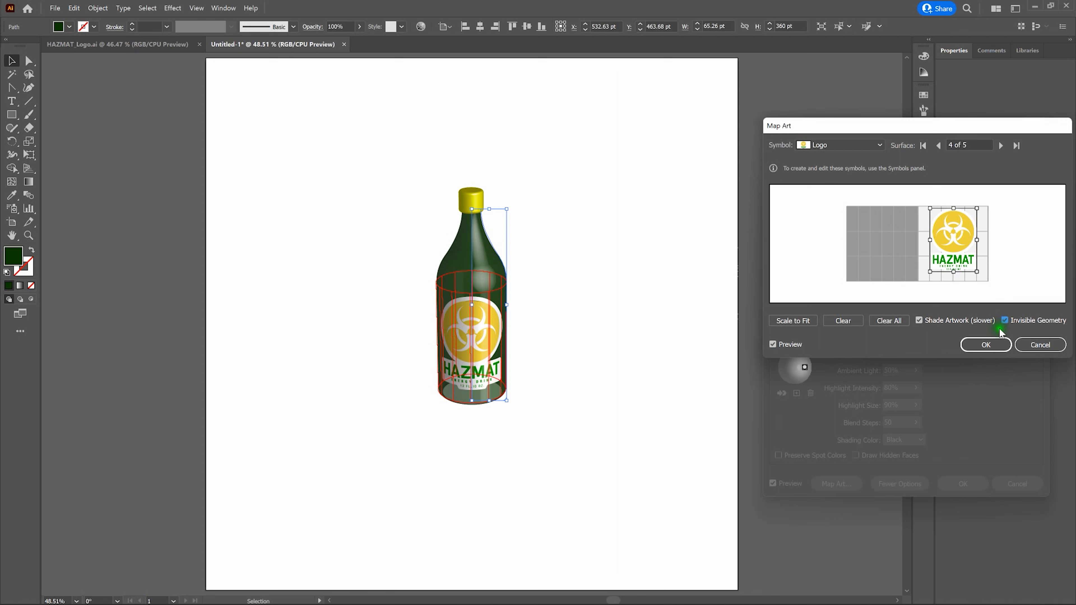
click(986, 344)
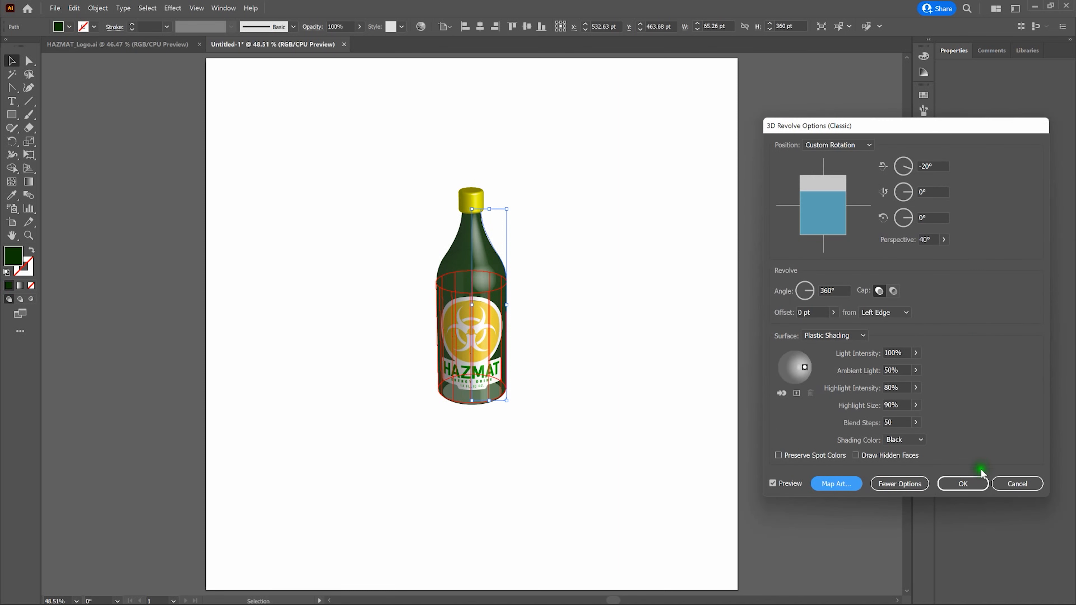
click(982, 483)
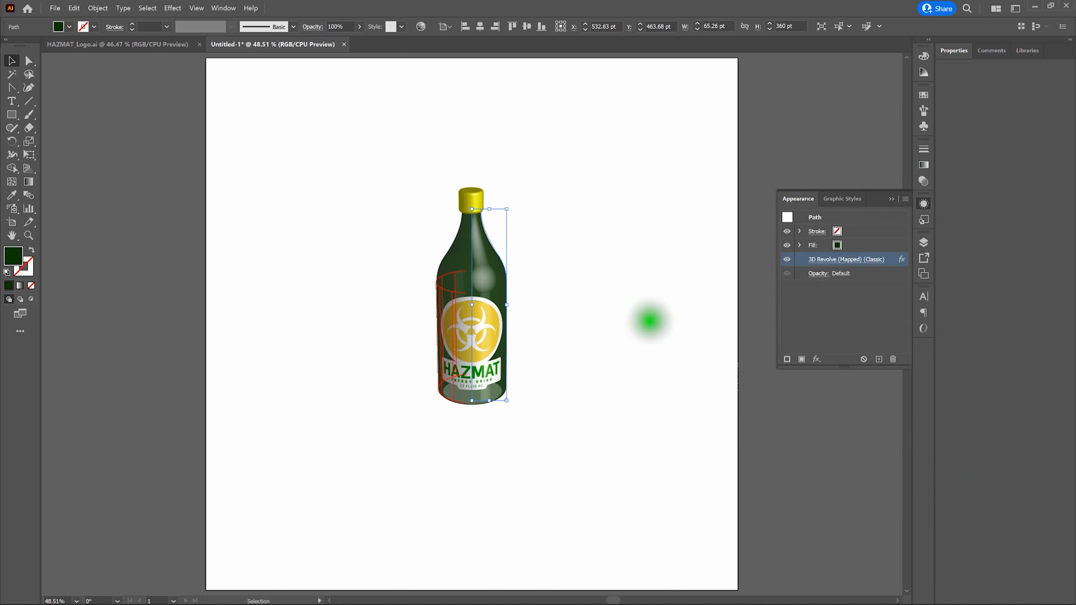
click(650, 321)
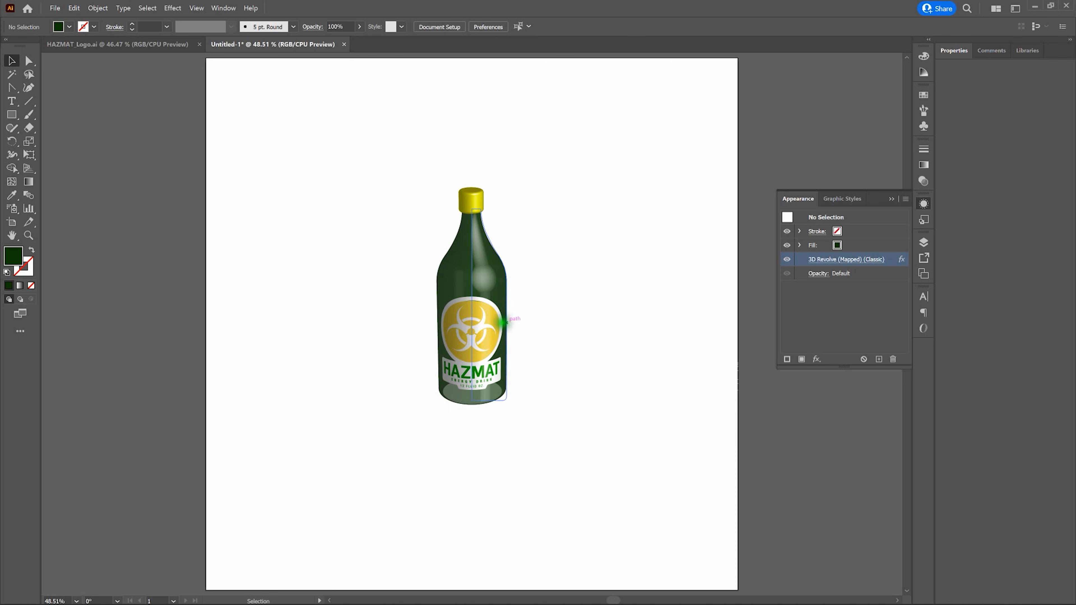
Step: Set the bottle body's 3D Revolve shading color to a custom dark green, 0A2D01, and deselect the bottle
click(488, 321)
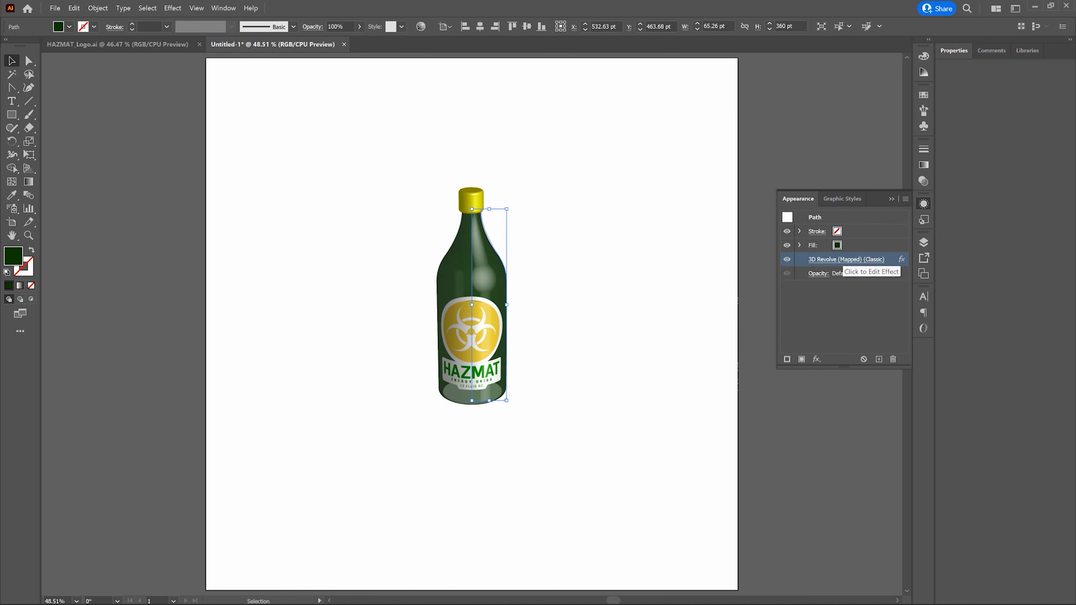
click(841, 260)
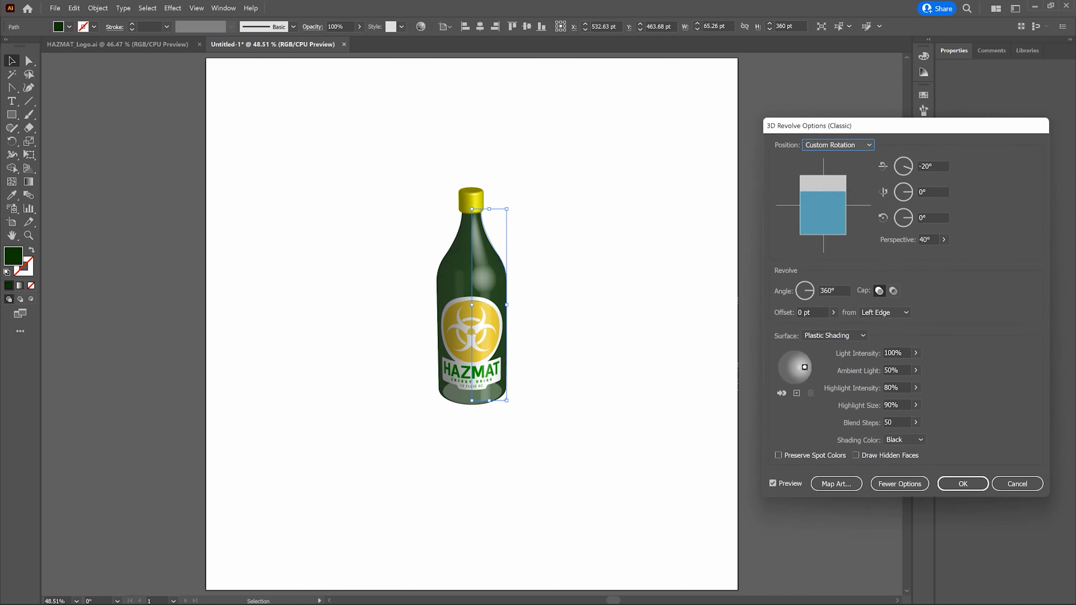
click(921, 424)
click(921, 440)
click(918, 468)
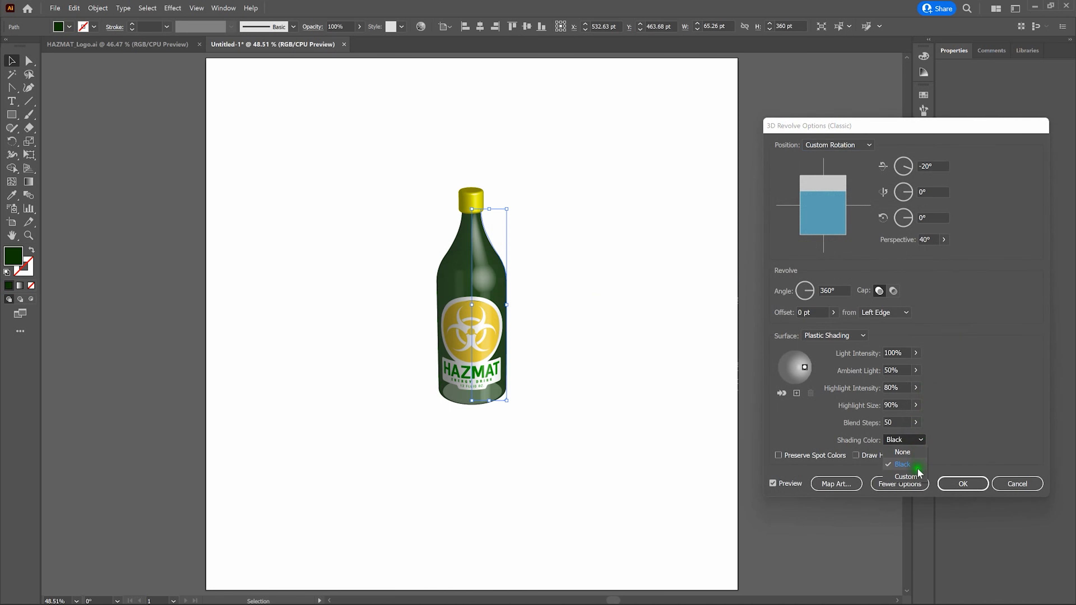
click(907, 476)
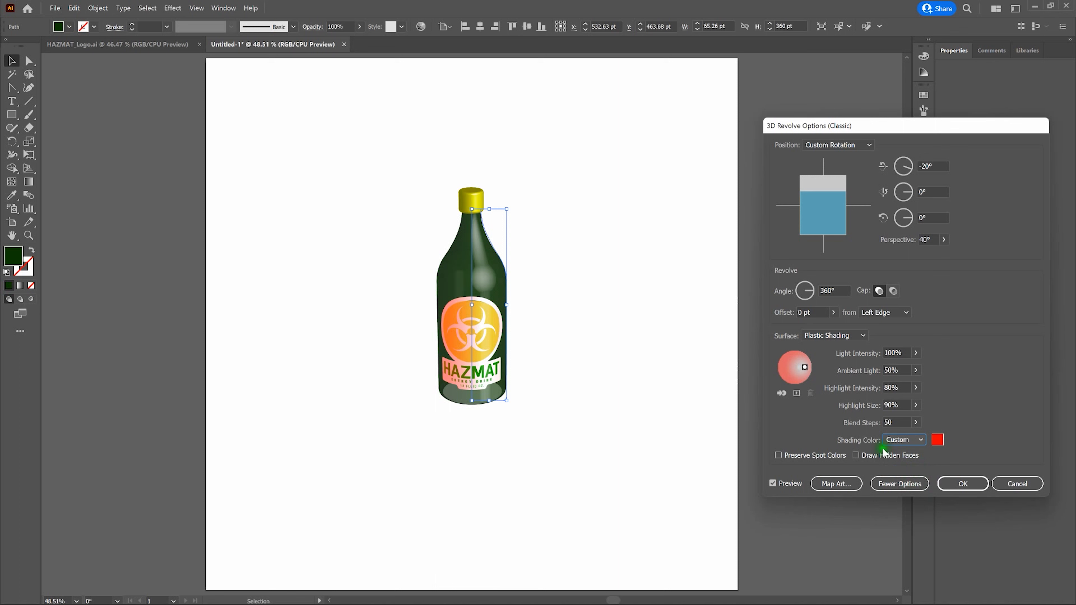
click(938, 440)
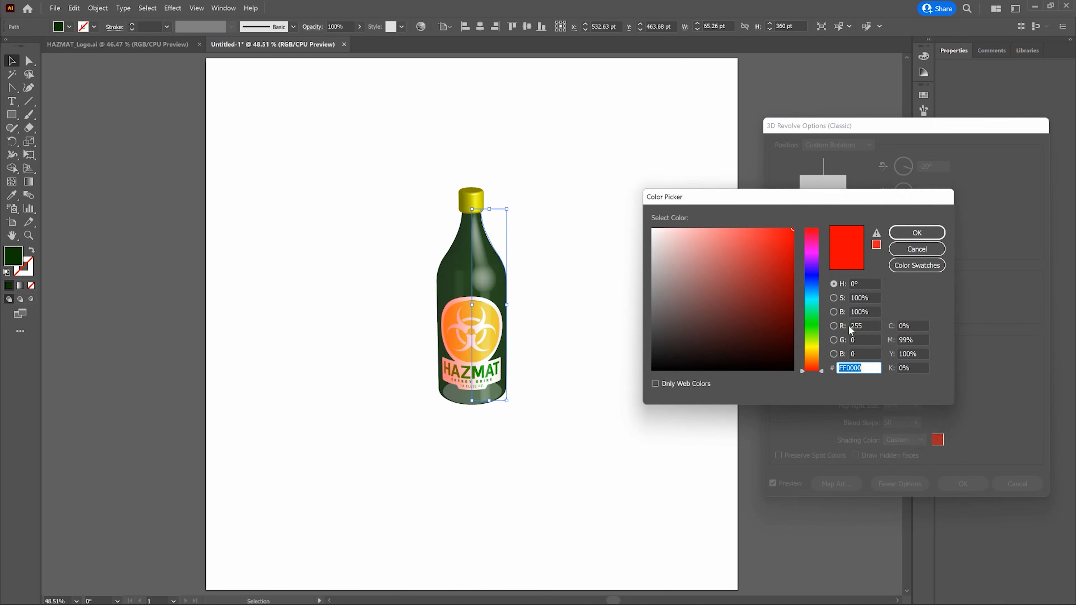
click(812, 329)
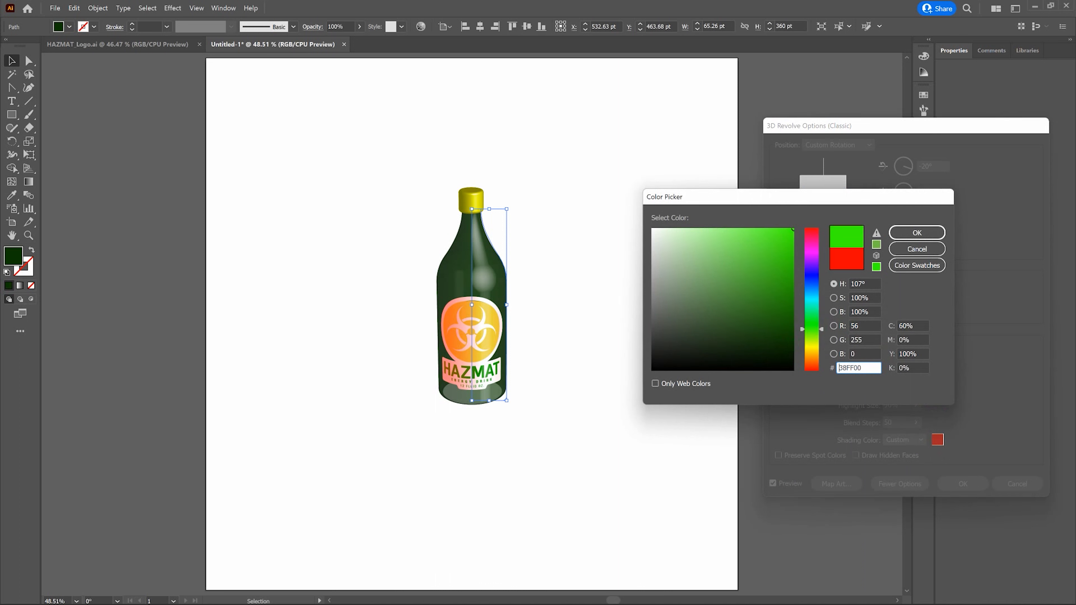
click(792, 346)
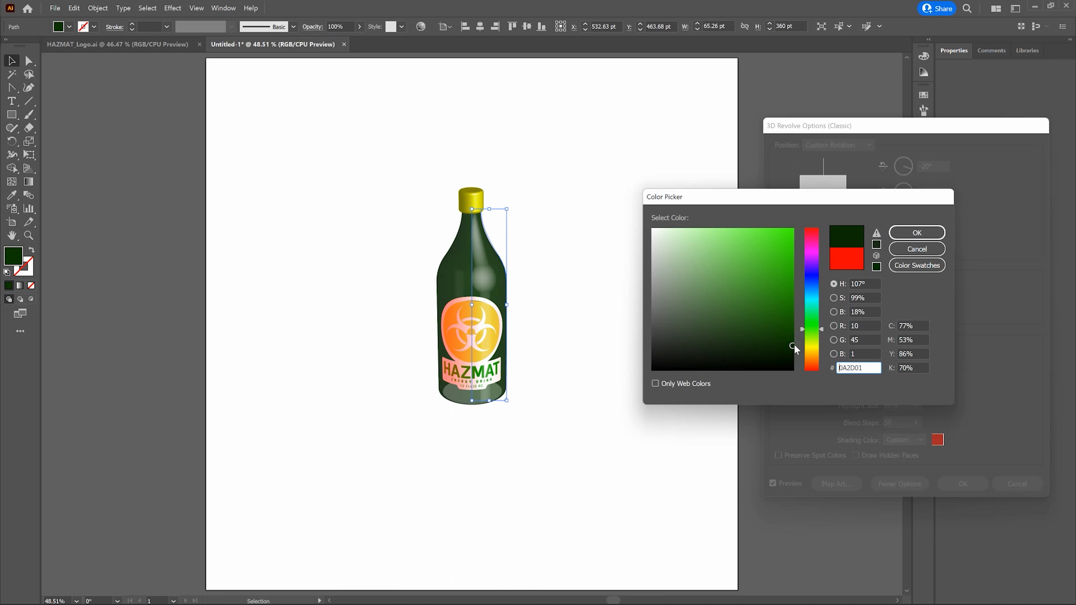
click(931, 239)
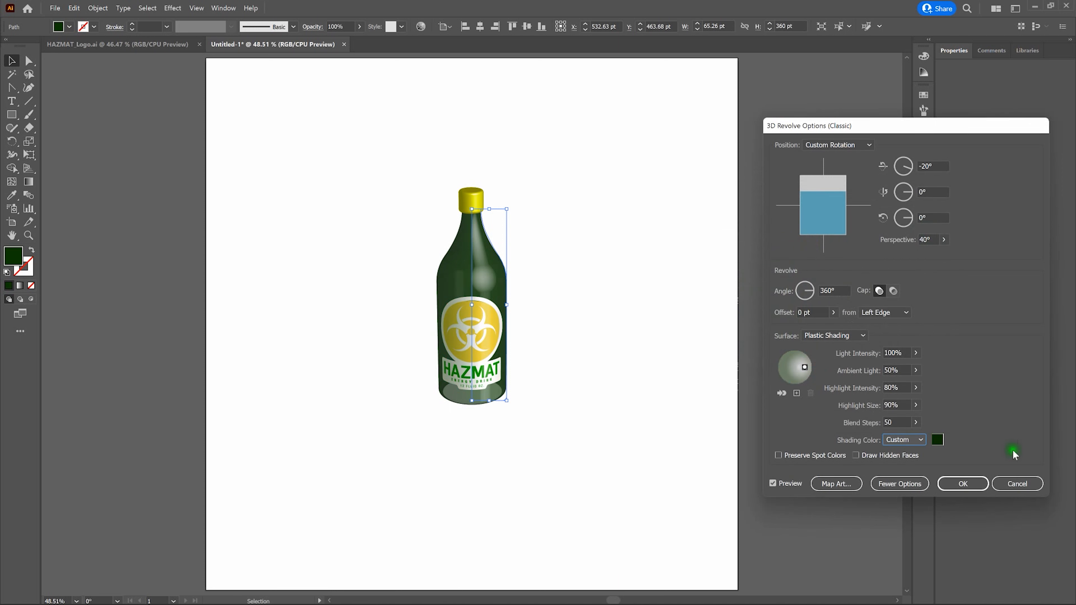
click(979, 483)
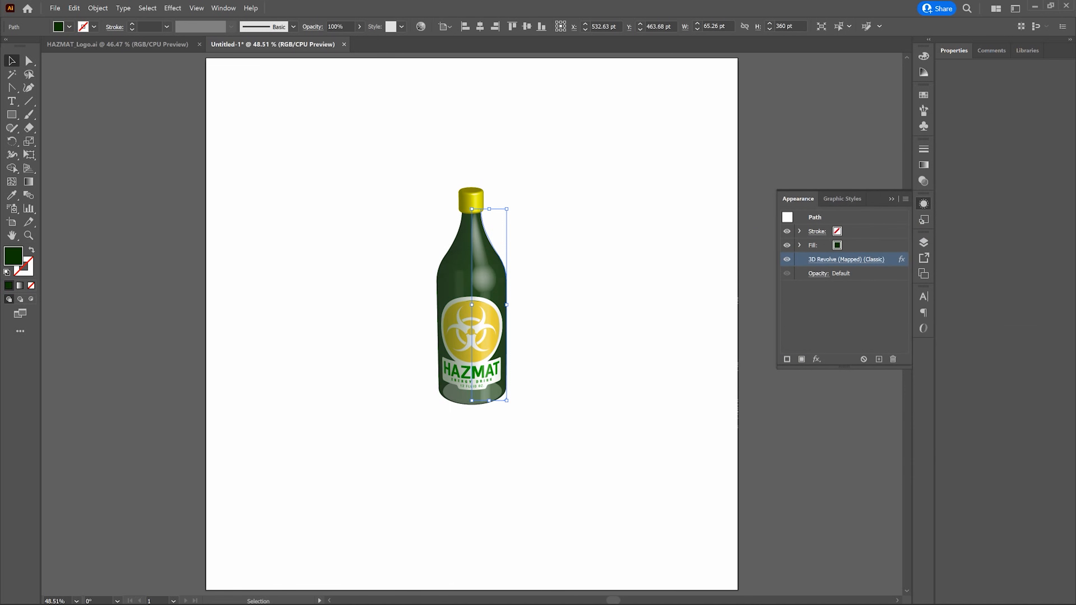
click(658, 357)
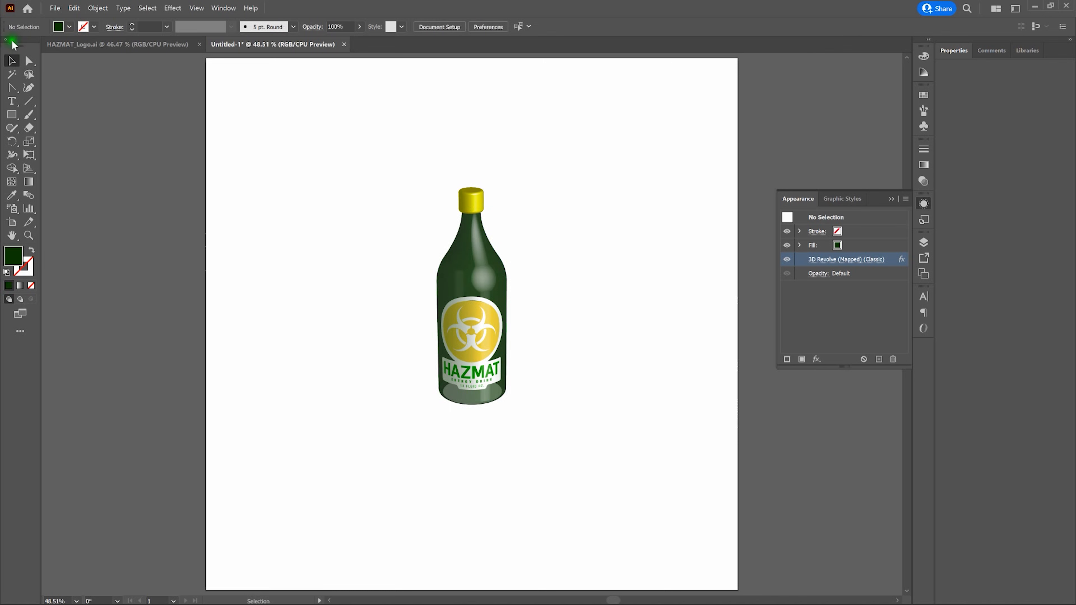
Step: Group the bottle body with its cap and deselect the group
drag(380, 143, 555, 436)
click(101, 8)
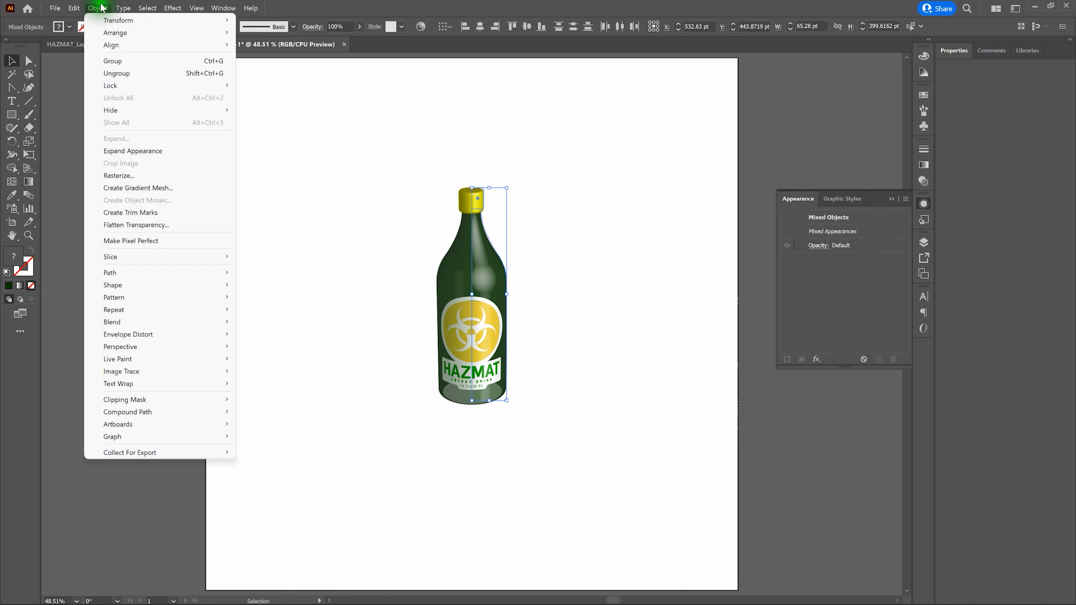
click(120, 61)
click(554, 282)
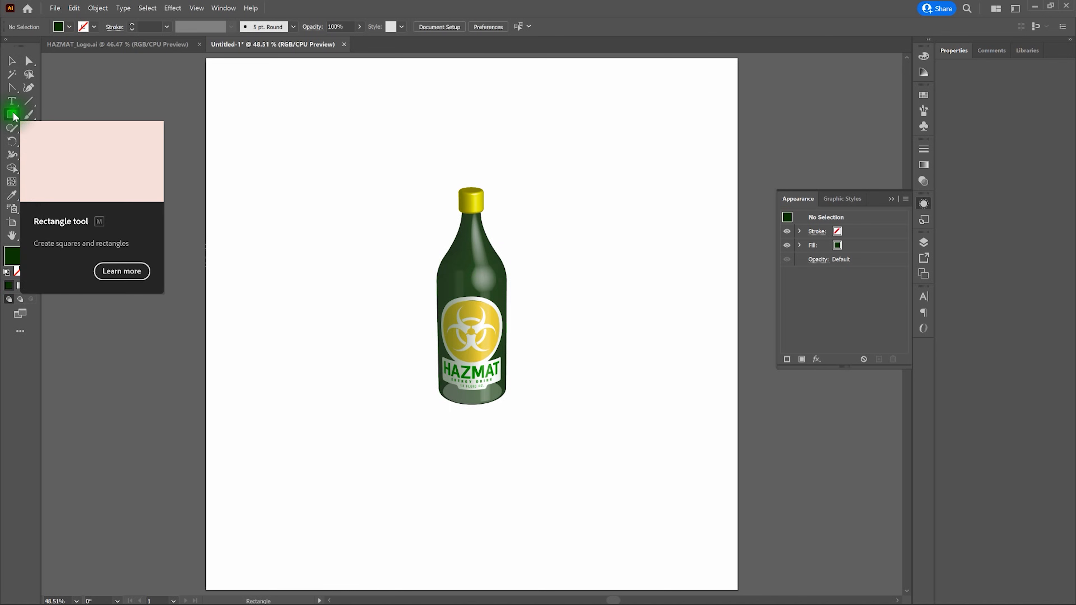
Step: Draw a square about 274 pt wide centred on the bottle's base
key(m)
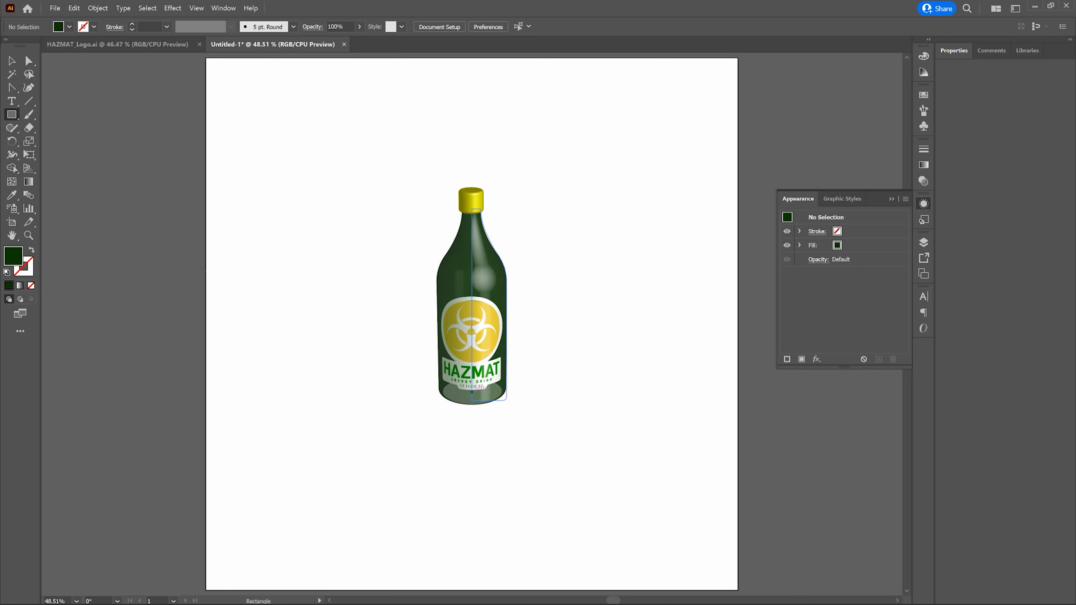
click(472, 392)
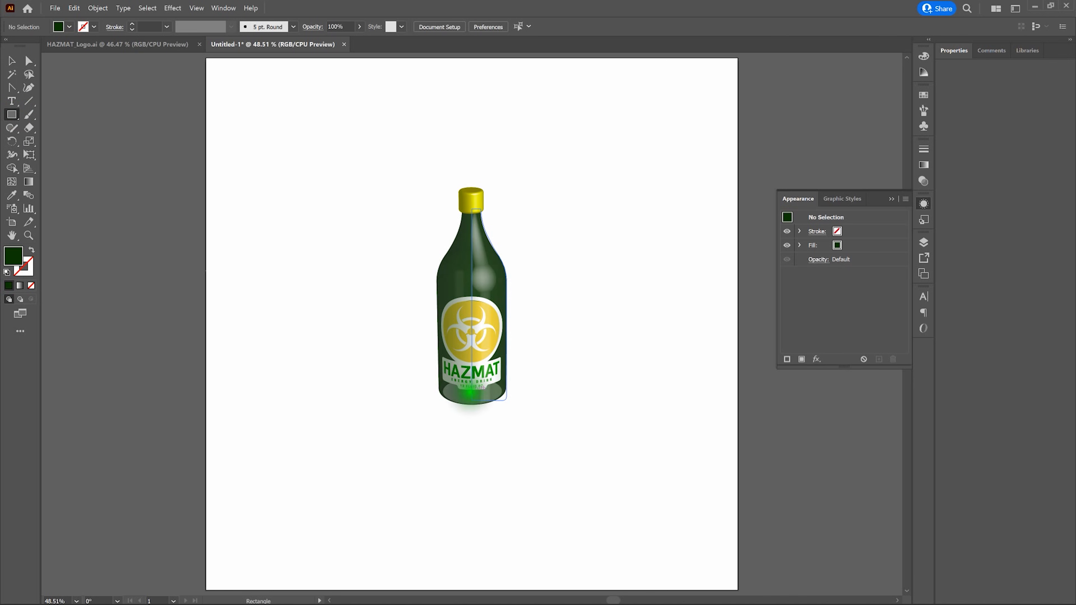
drag(472, 392, 540, 460)
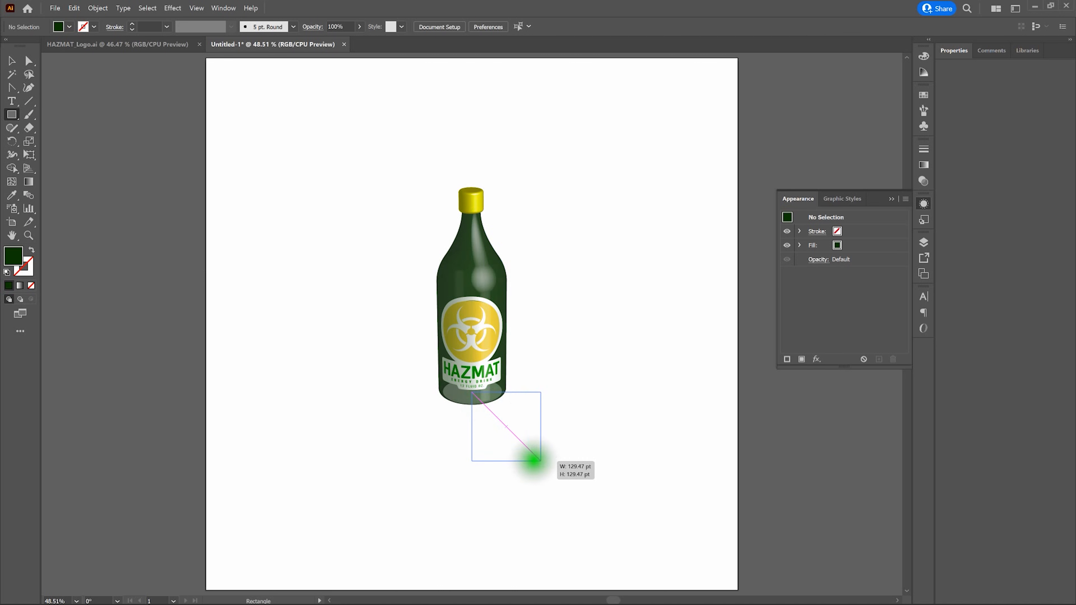
key(alt)
drag(540, 460, 540, 460)
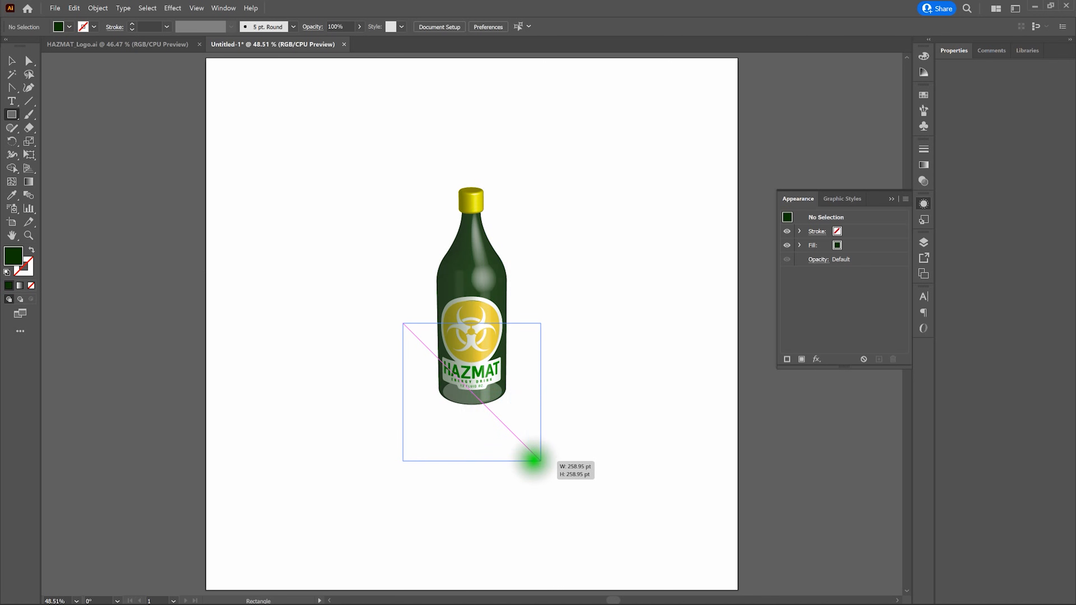
drag(541, 461, 545, 465)
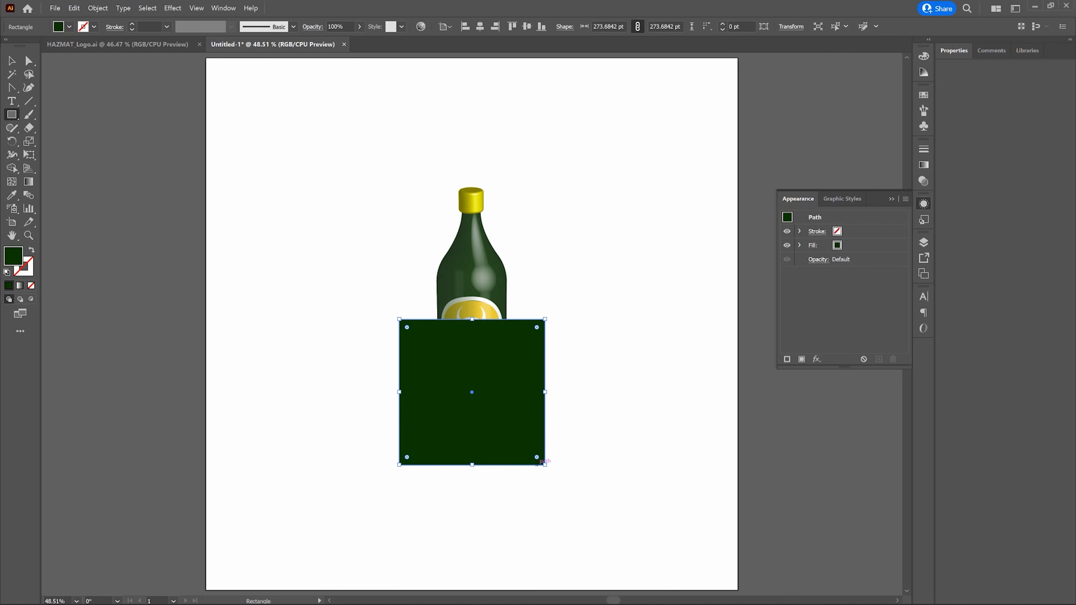
click(293, 368)
Step: Fill the square with a radial gradient, moving the white stop to about 77% and the black stop to about 21%
key(g)
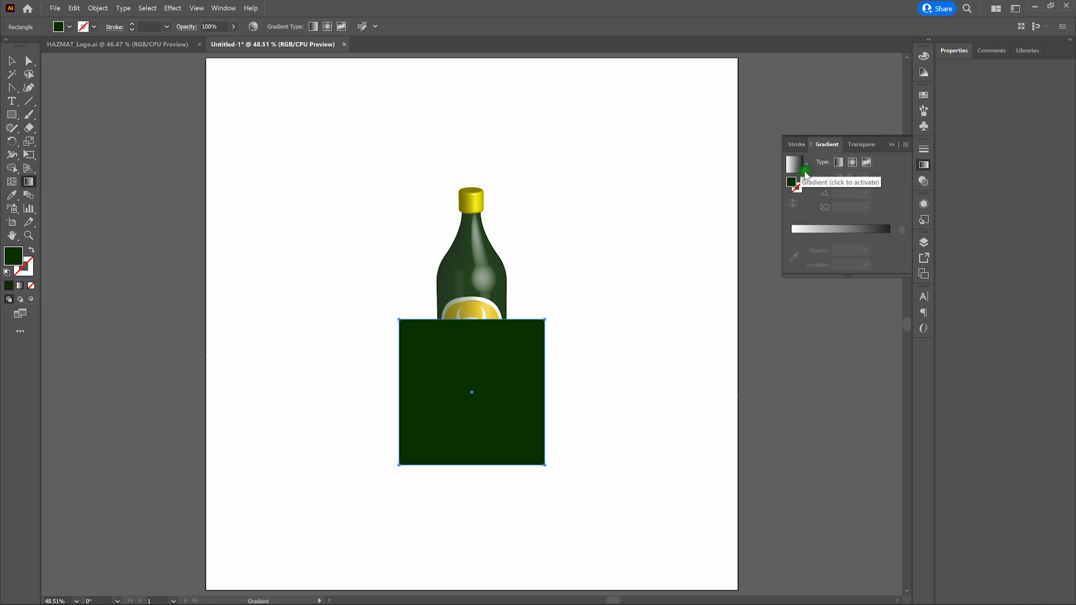
click(853, 163)
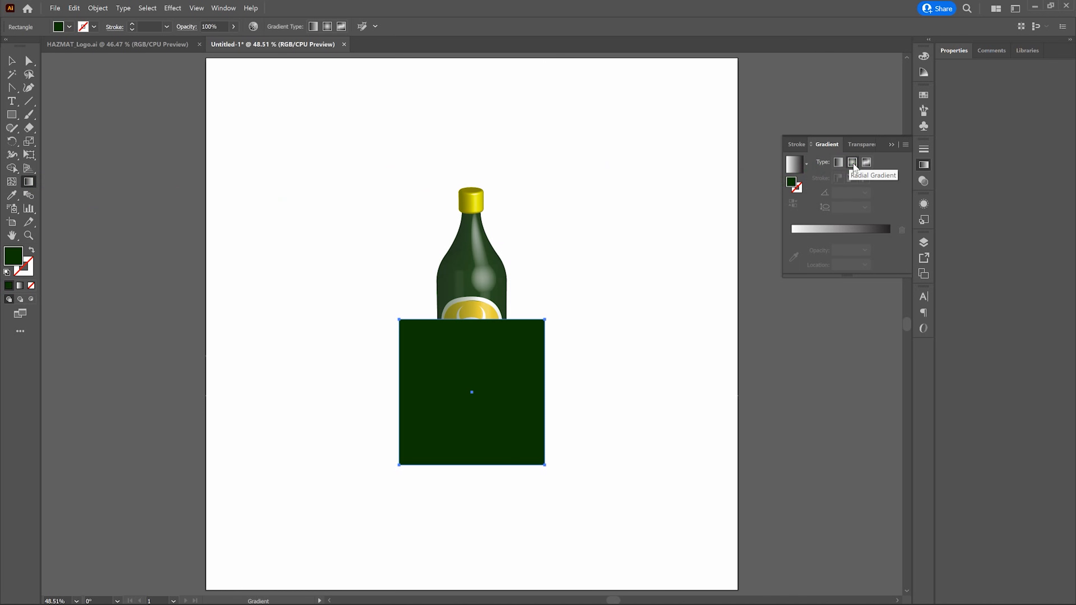
click(852, 164)
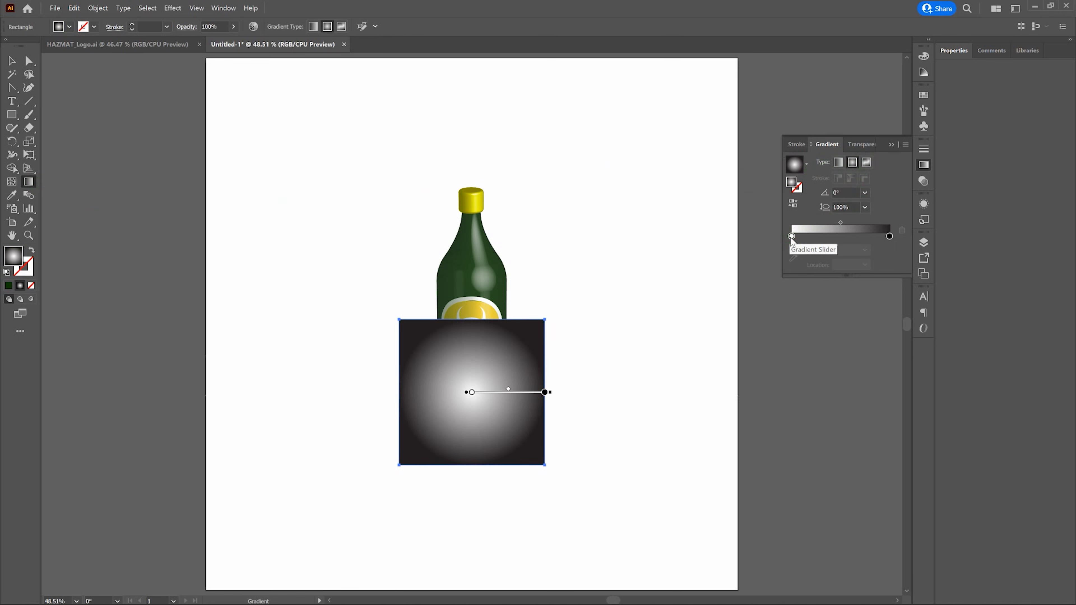
drag(791, 237, 869, 239)
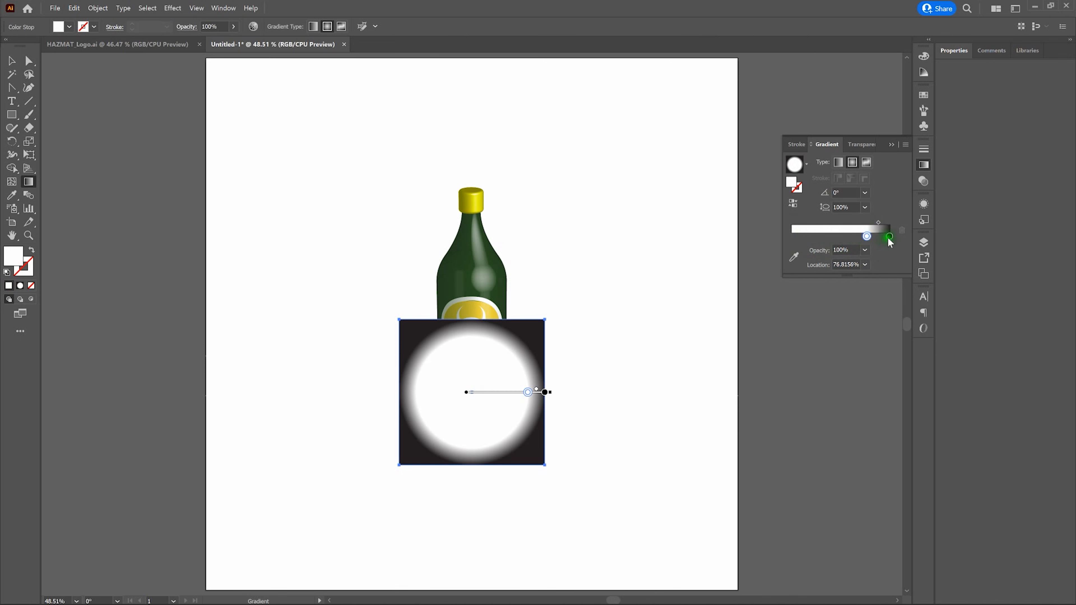
drag(891, 237, 811, 241)
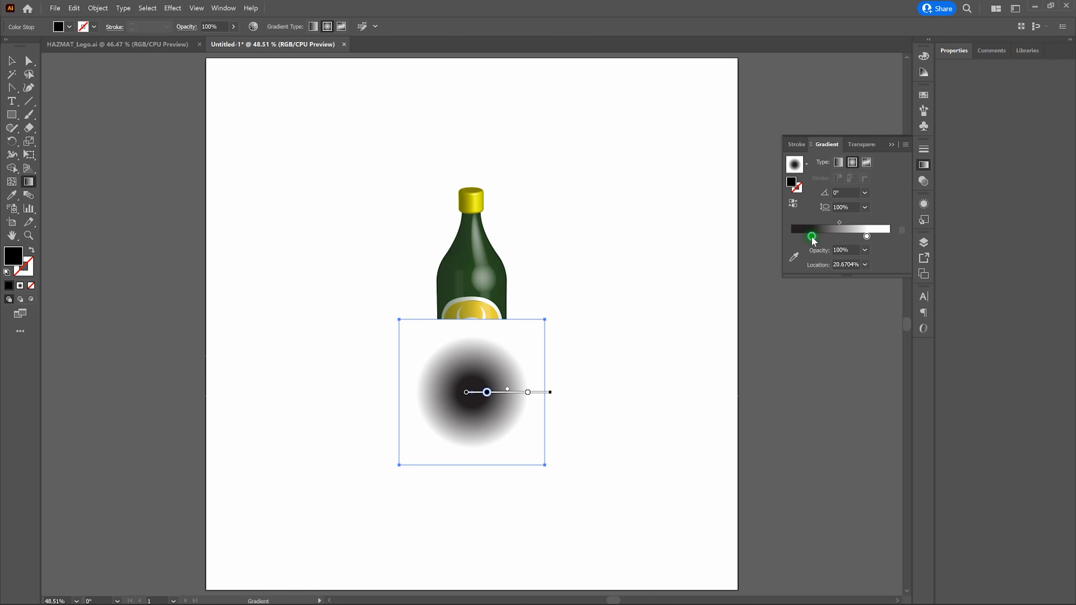
Step: Switch the black gradient stop to RGB and recolor it dark green, 002A00
click(812, 236)
double_click(812, 238)
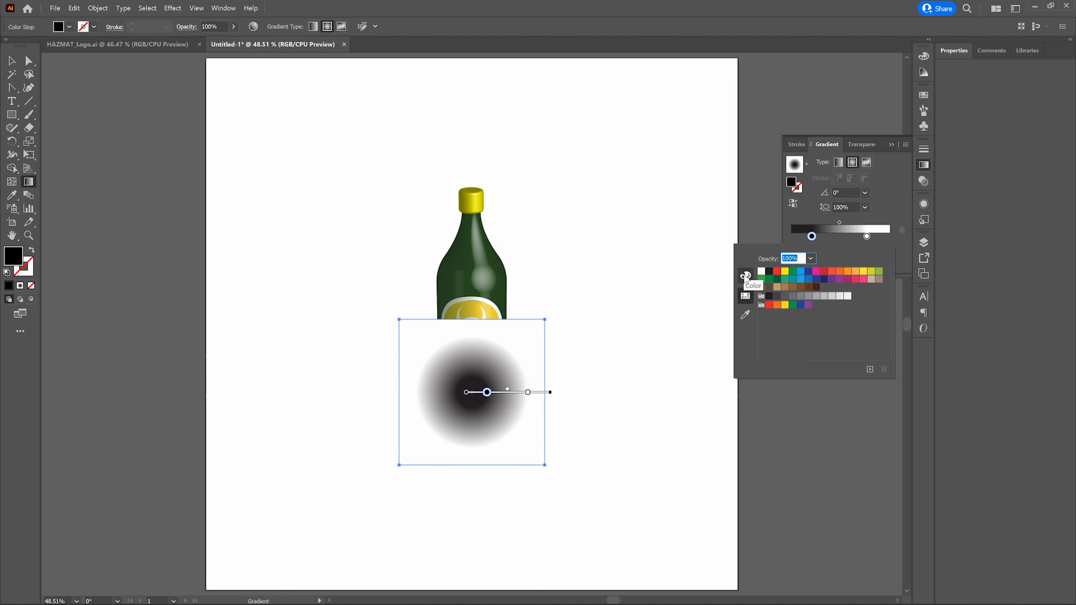
click(746, 276)
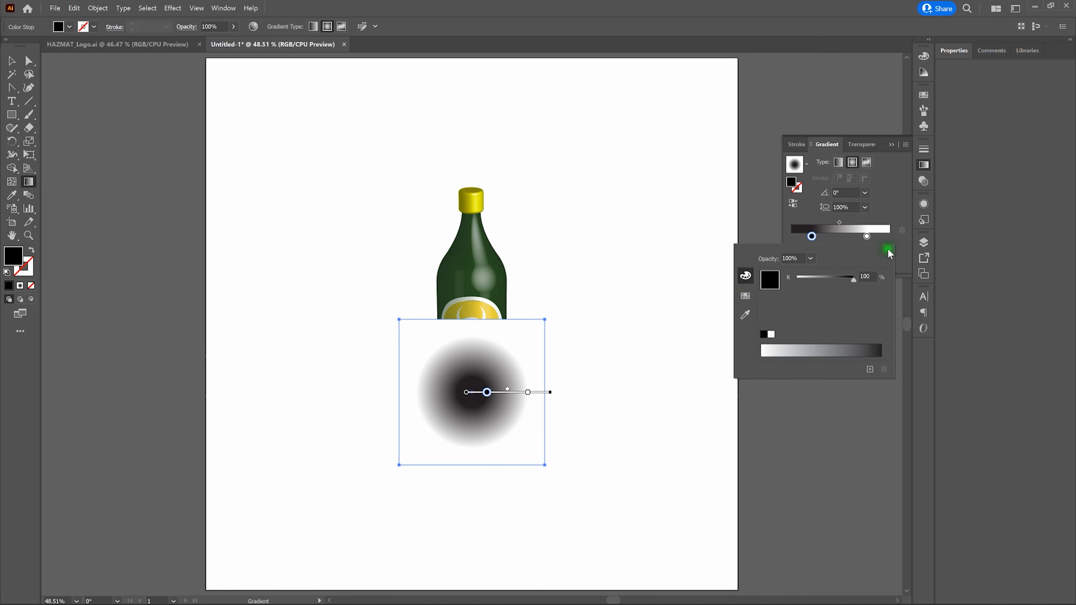
click(888, 249)
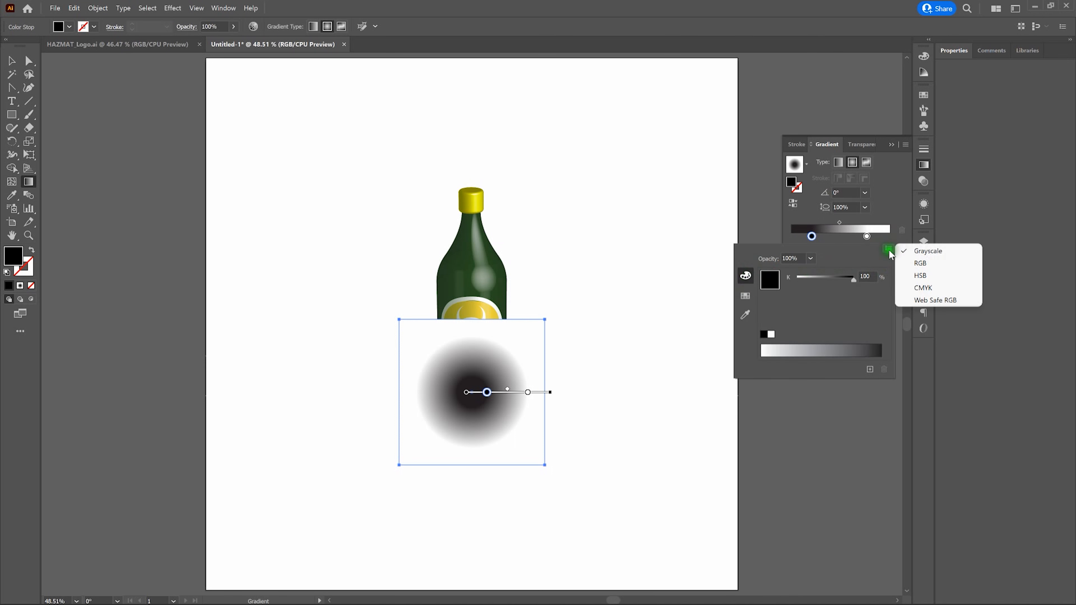
click(911, 263)
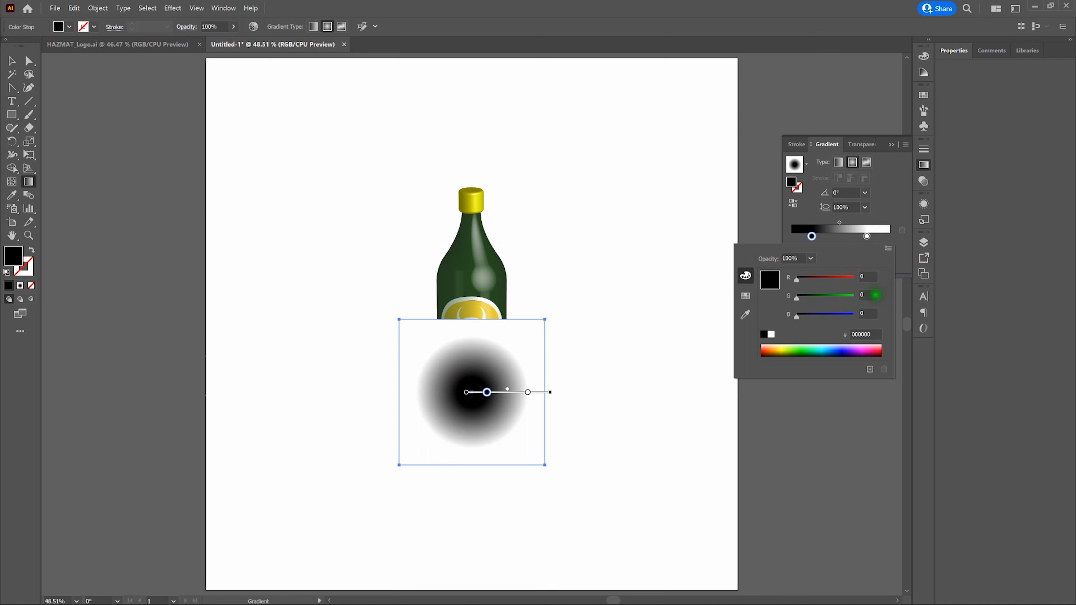
click(814, 334)
click(802, 351)
click(801, 353)
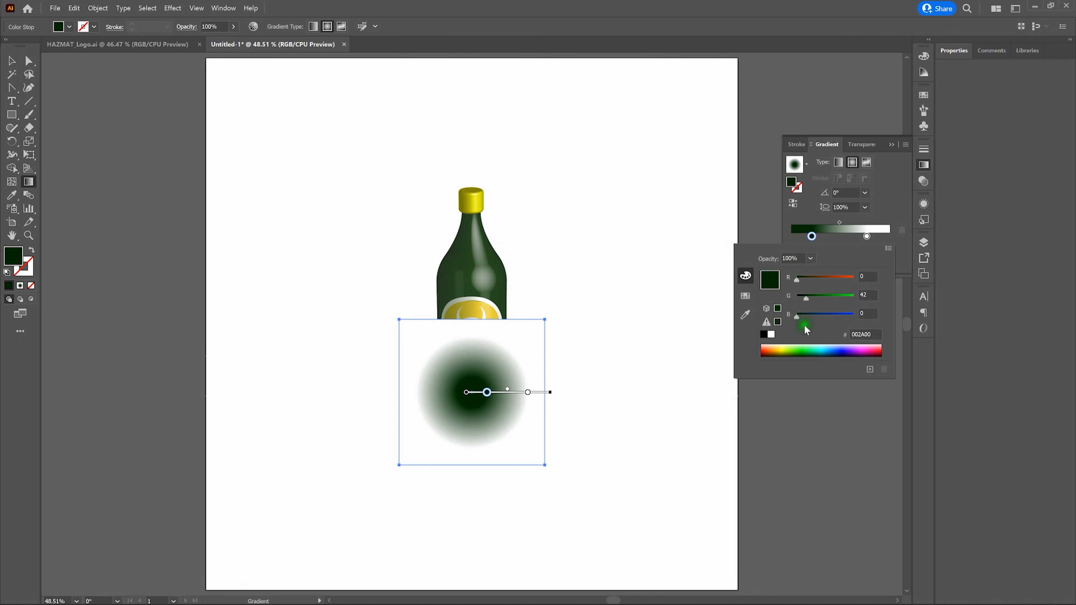
click(652, 283)
click(654, 284)
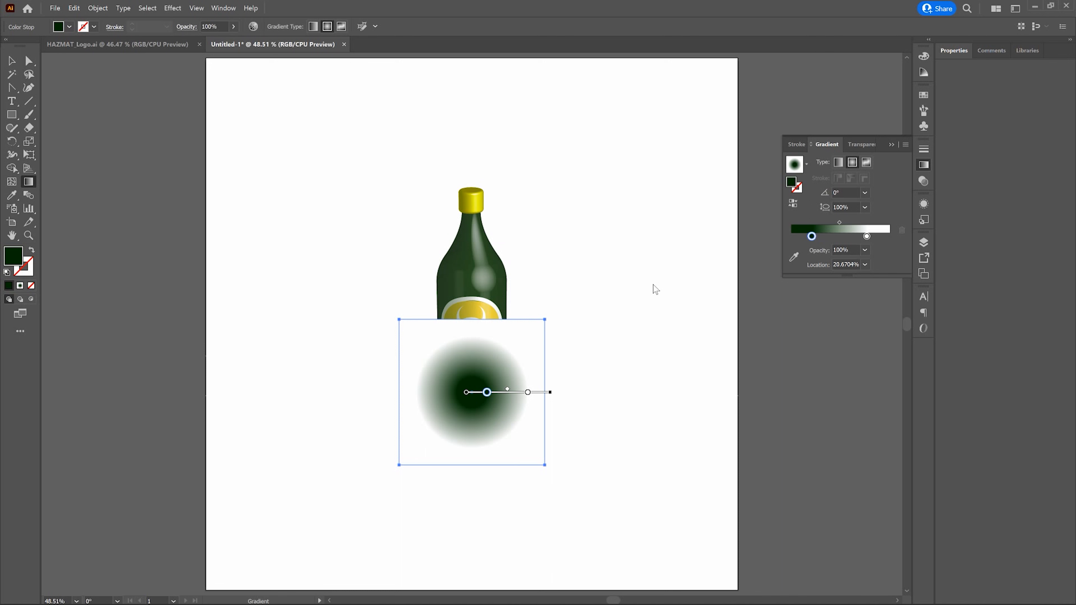
Step: Set the white gradient stop's opacity to 0%
click(826, 266)
click(867, 237)
click(867, 237)
click(852, 250)
double_click(845, 250)
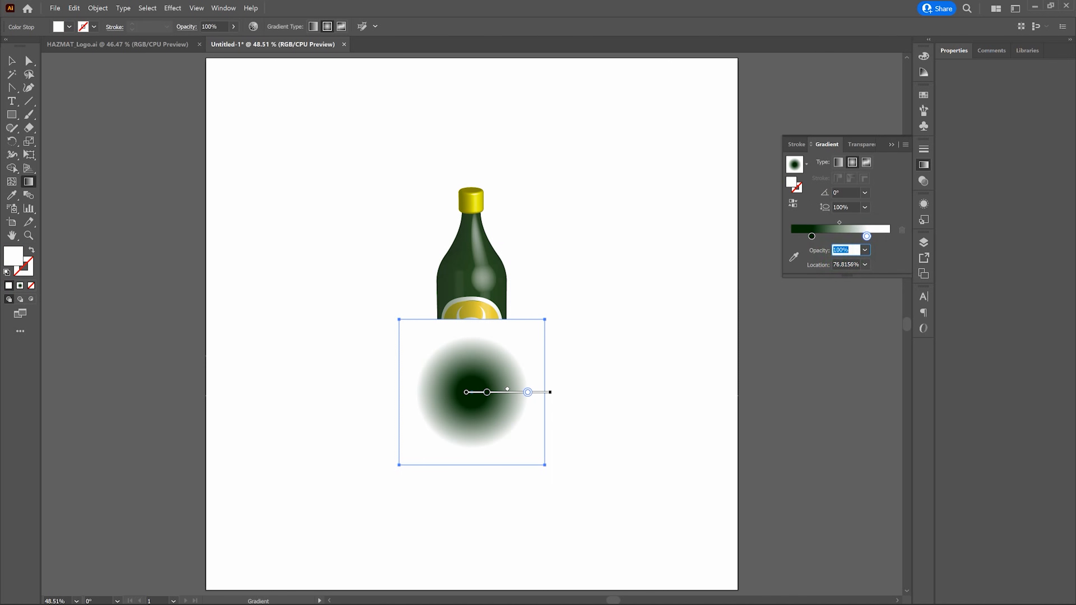
text(0)
key(Tab)
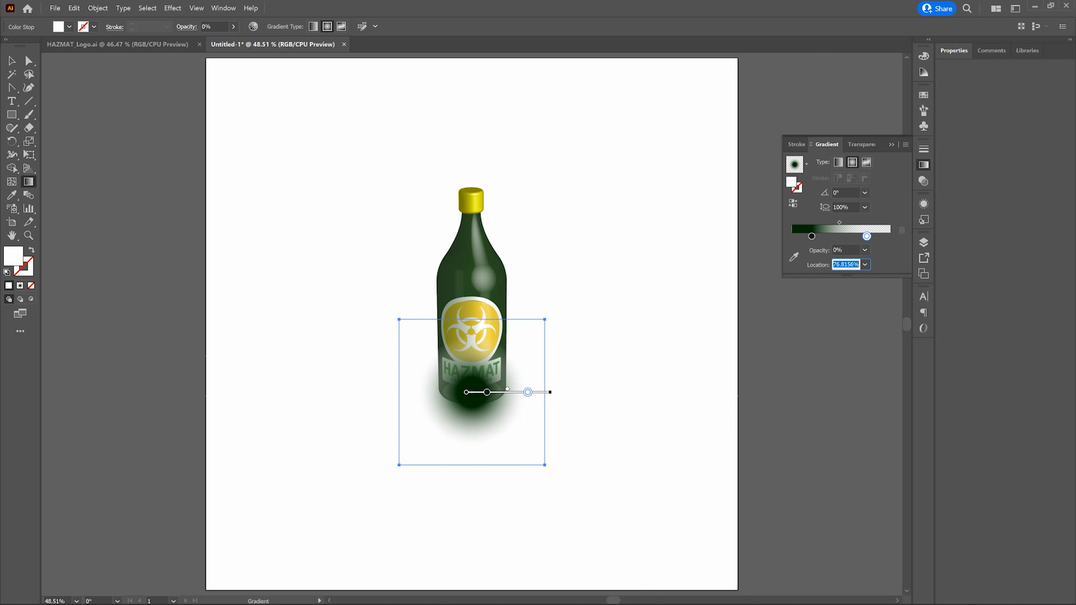
Step: Move the dark green gradient stop to about 32% and the transparent stop to about 91%, and deselect the square
click(812, 236)
drag(812, 236, 823, 237)
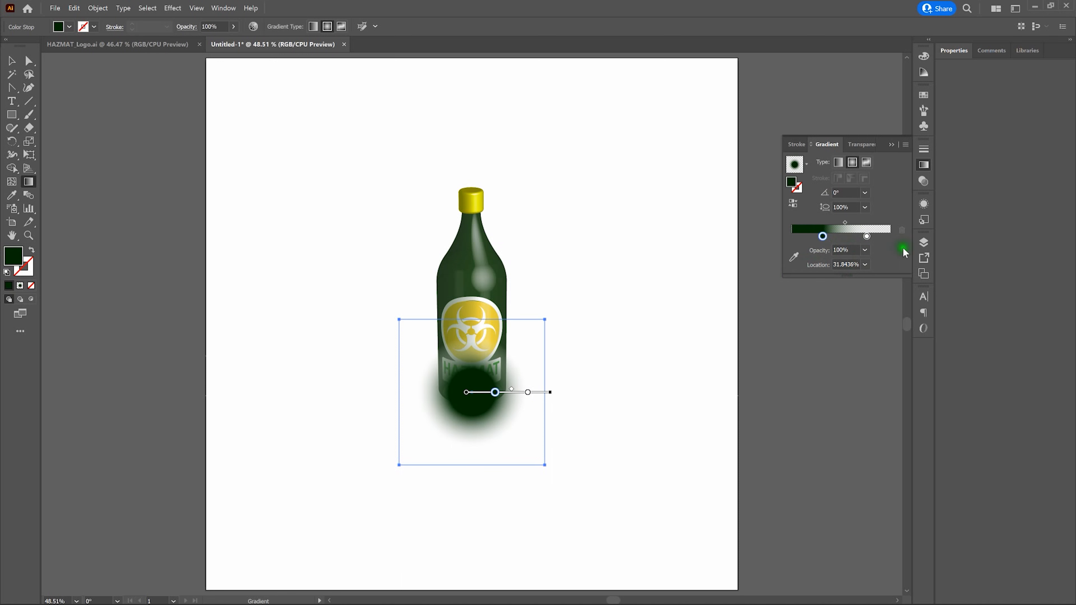
drag(867, 236, 882, 242)
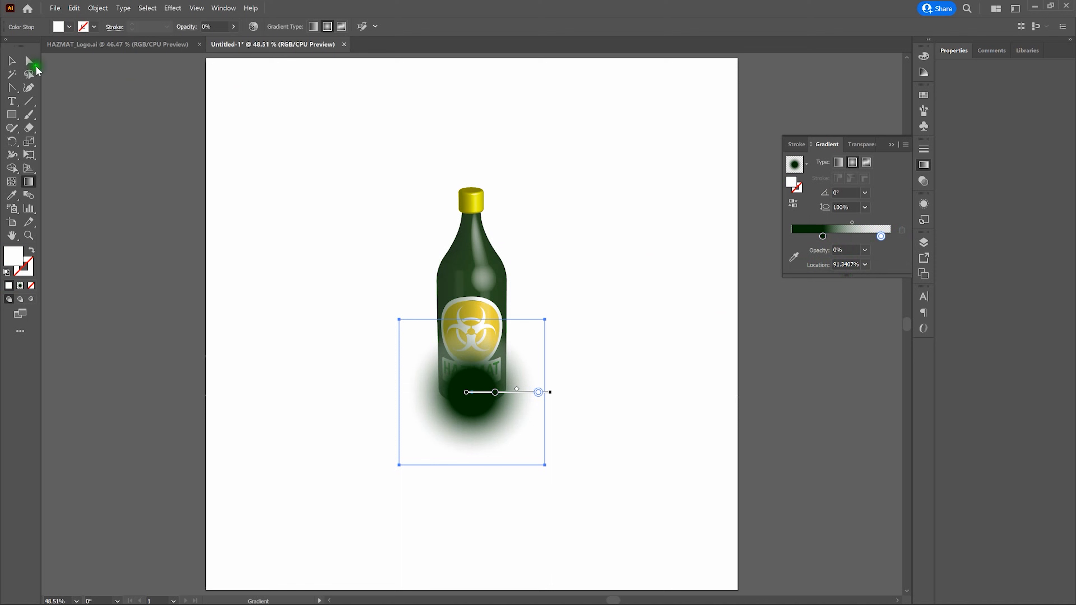
click(11, 61)
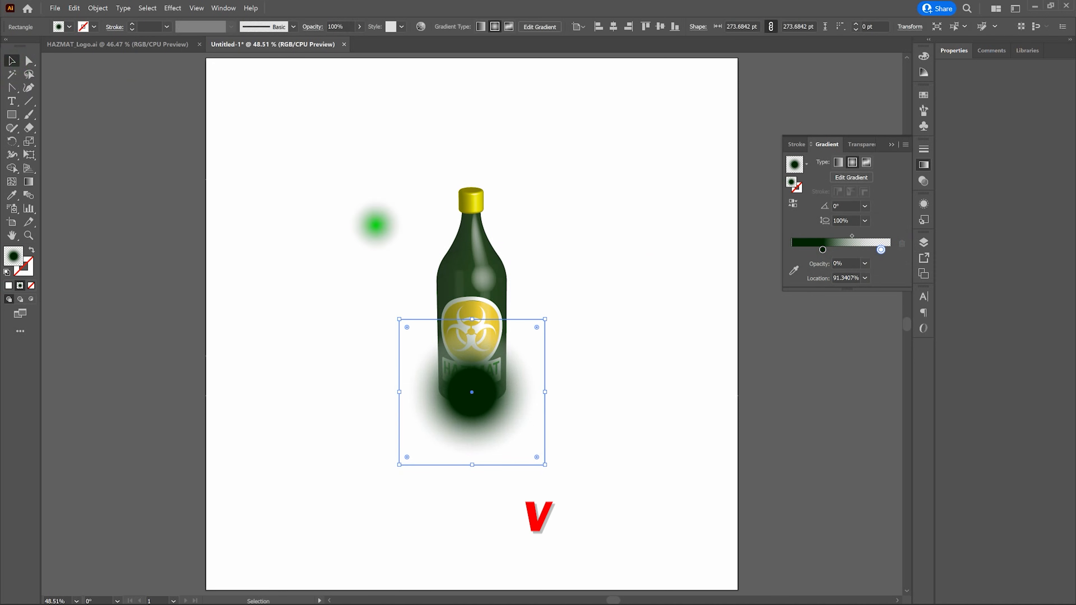
click(376, 225)
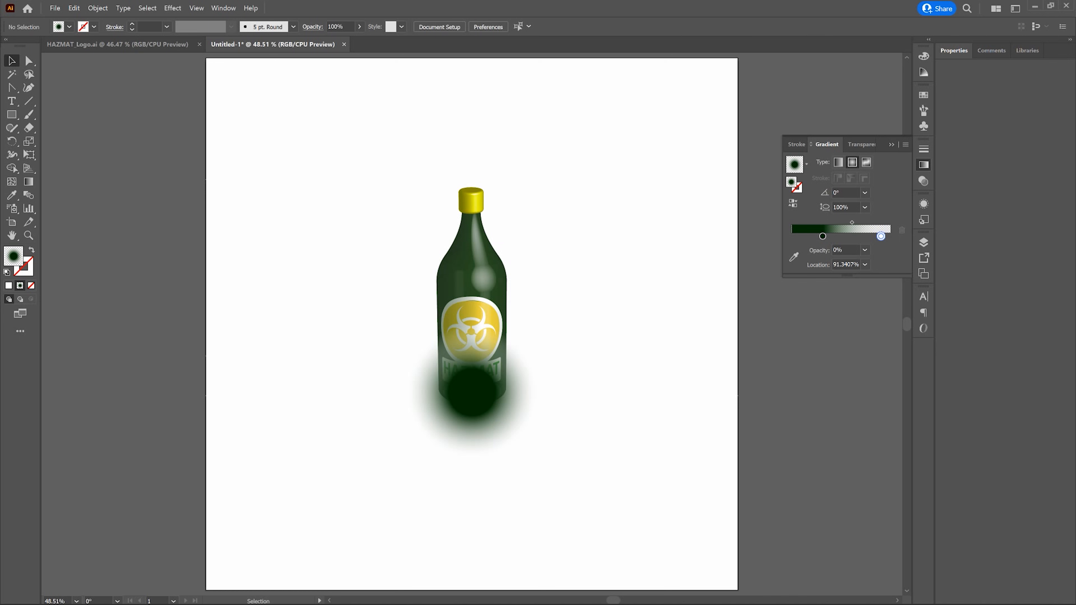
click(411, 293)
Step: Send the gradient square to the back, behind the bottle
click(474, 385)
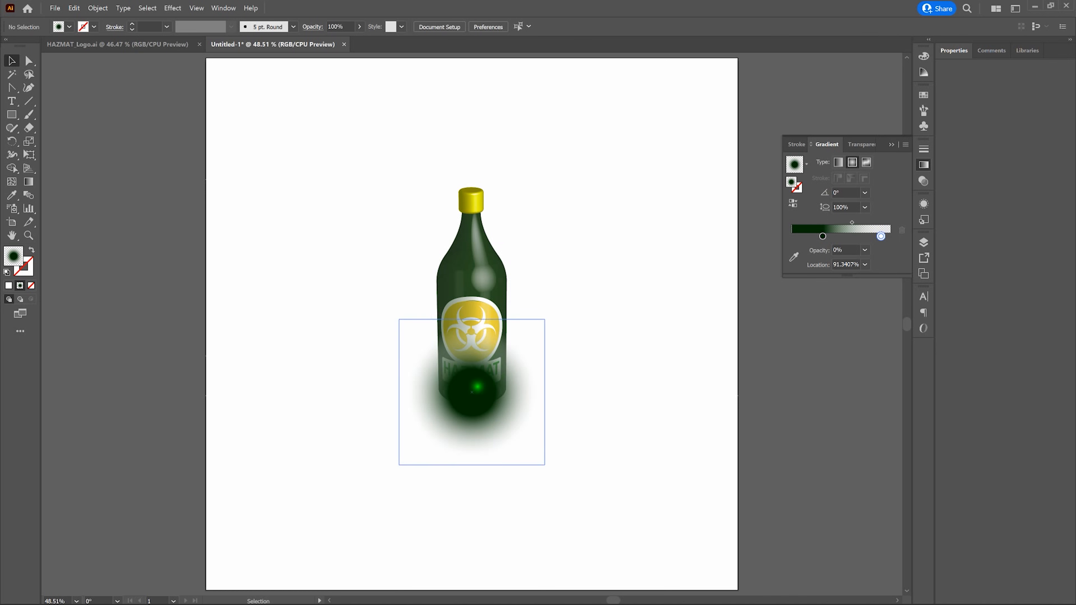
right_click(473, 386)
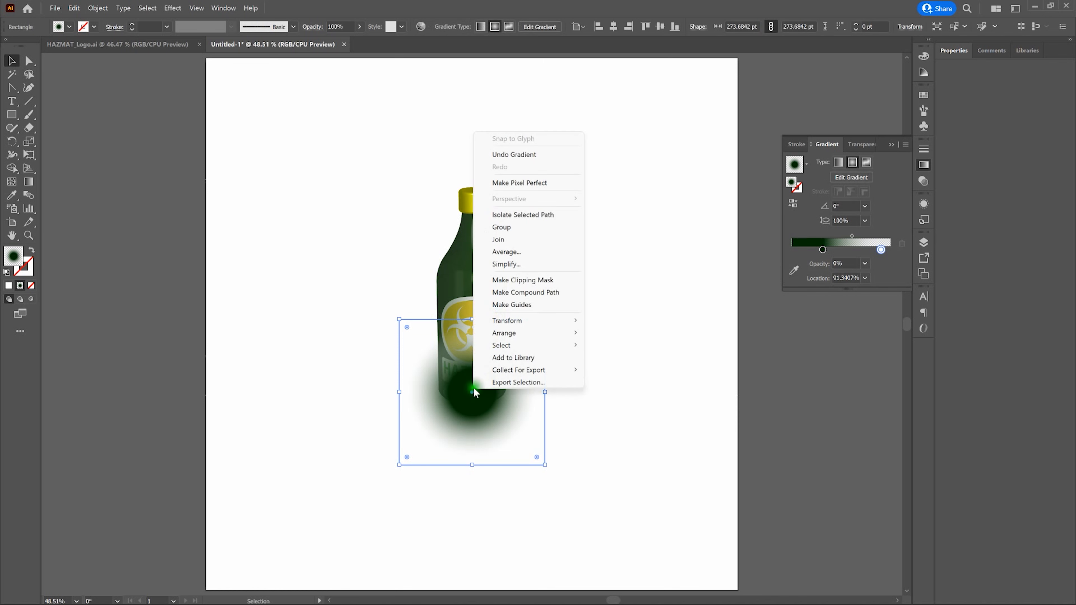
mouse_move(510, 333)
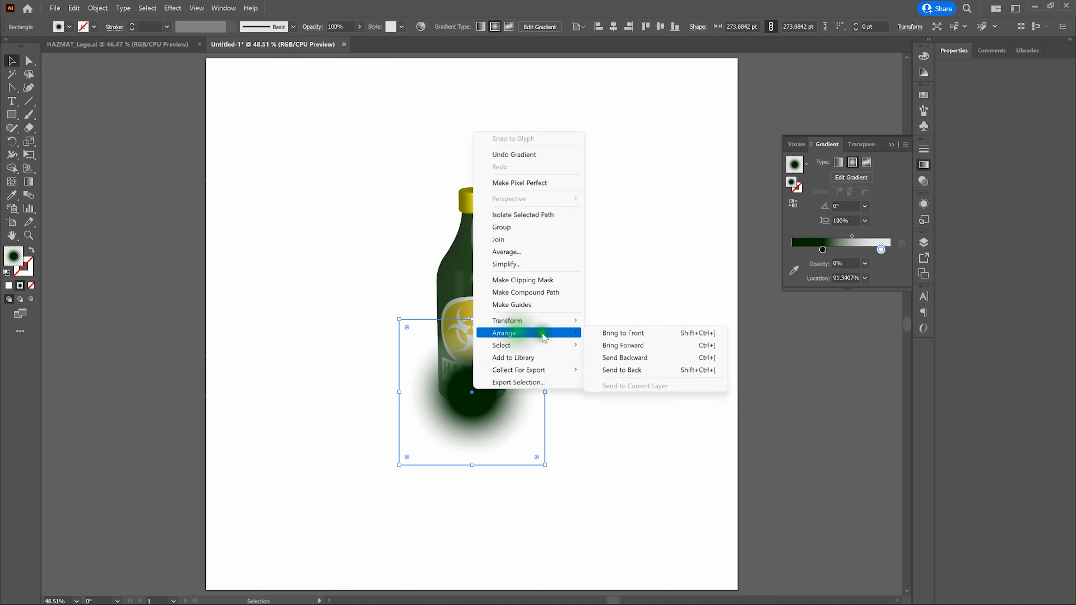
click(654, 371)
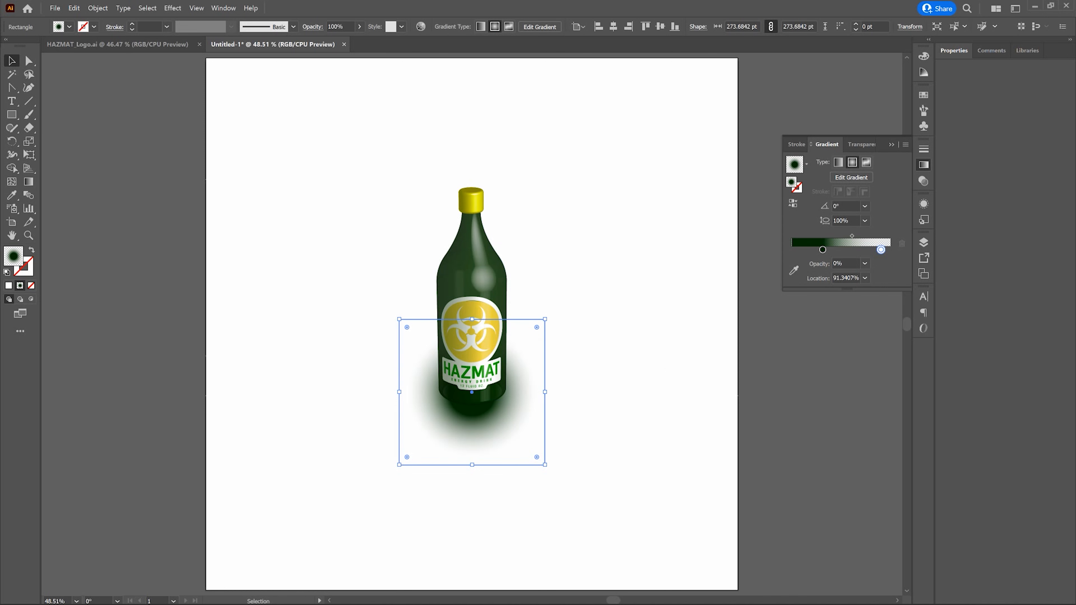
Step: Squash the gradient square from its upper edge to about 121 pt high, forming an elliptical shadow, and deselect it
drag(472, 319, 465, 393)
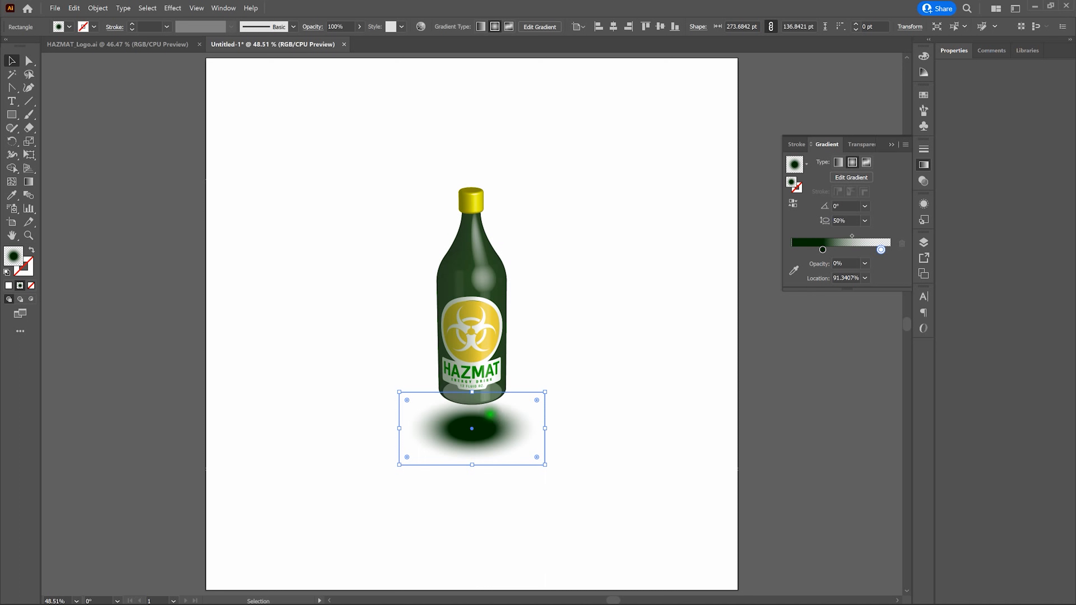
drag(472, 392, 472, 400)
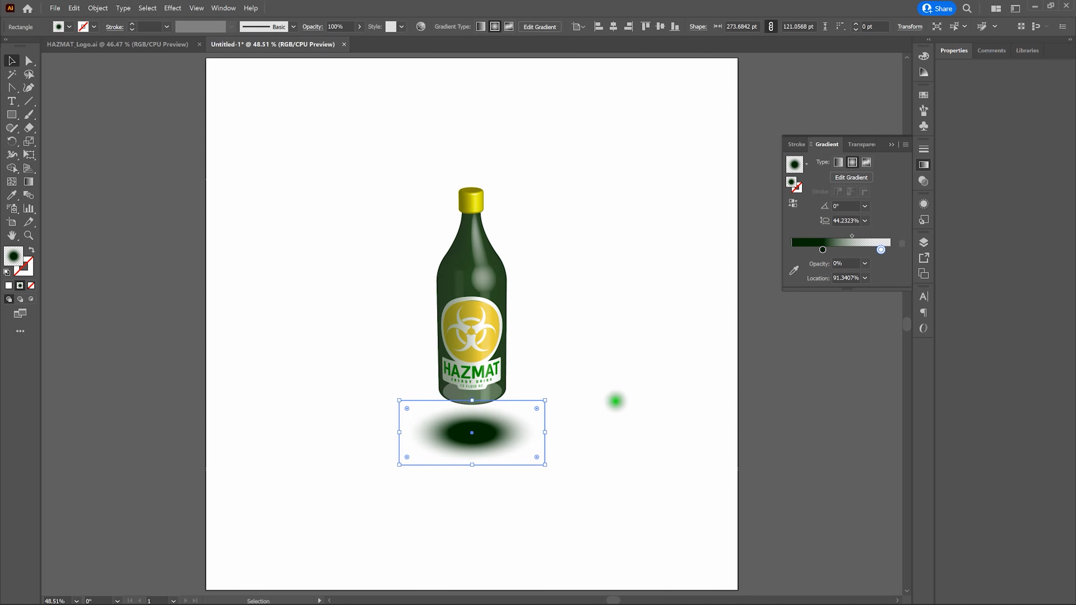
click(615, 402)
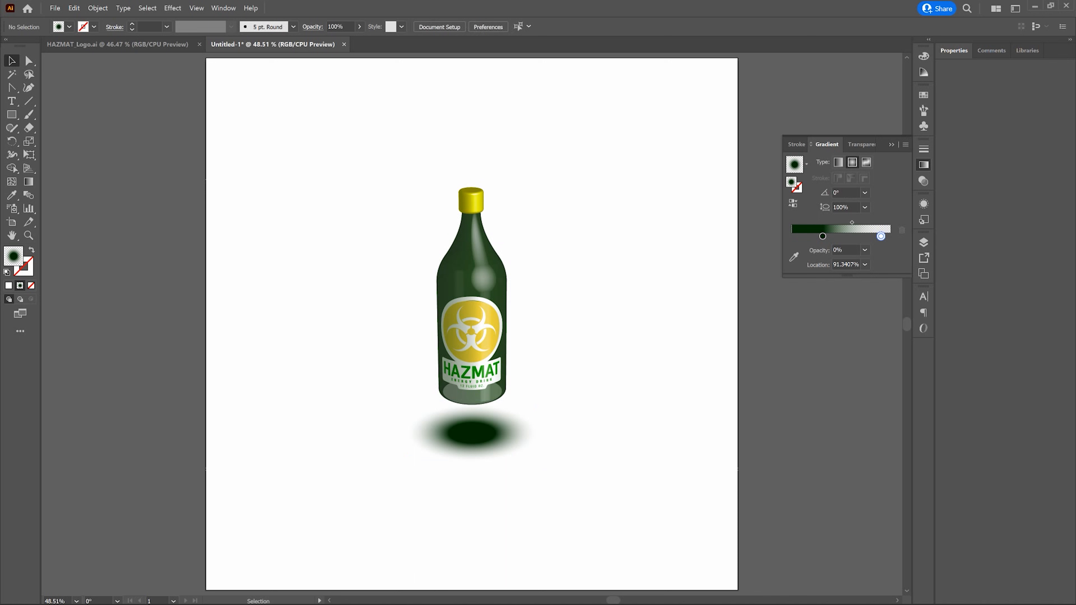
click(610, 407)
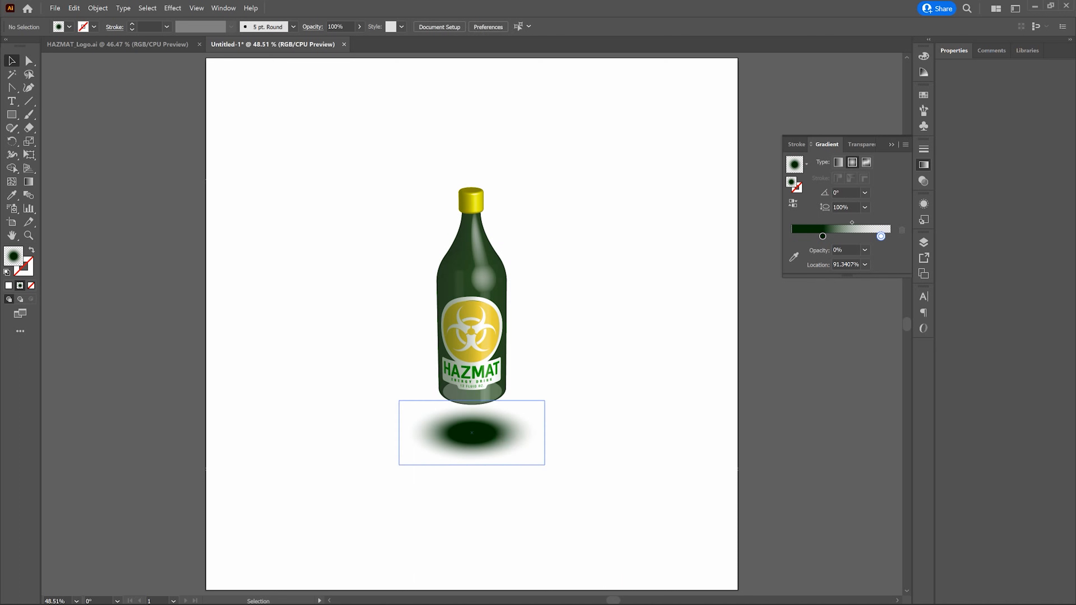
Step: Move the elliptical shadow straight up until it sits centred behind the bottle's base
click(484, 434)
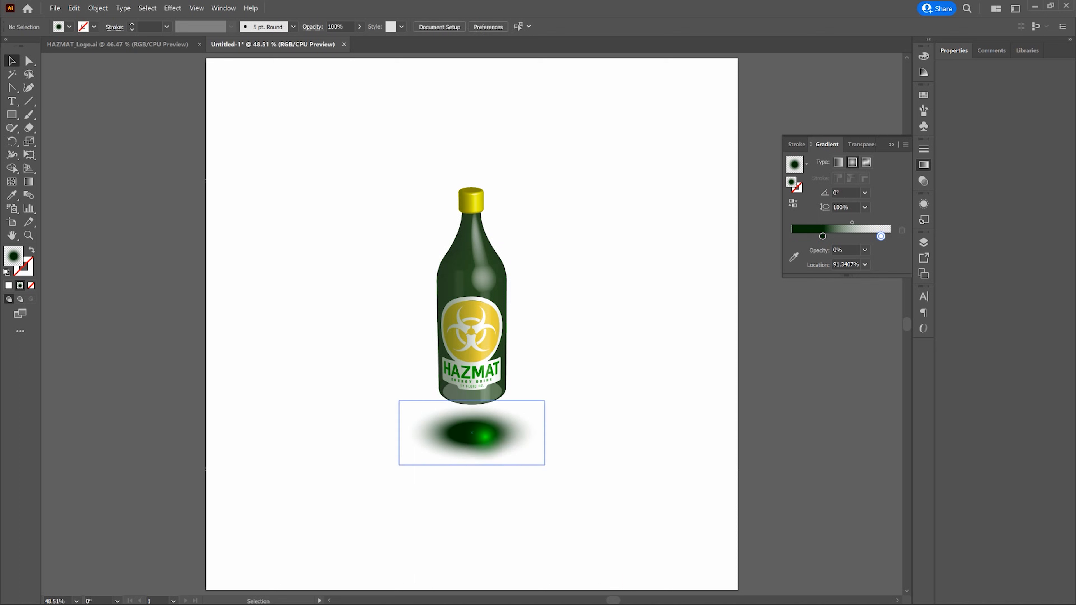
click(497, 434)
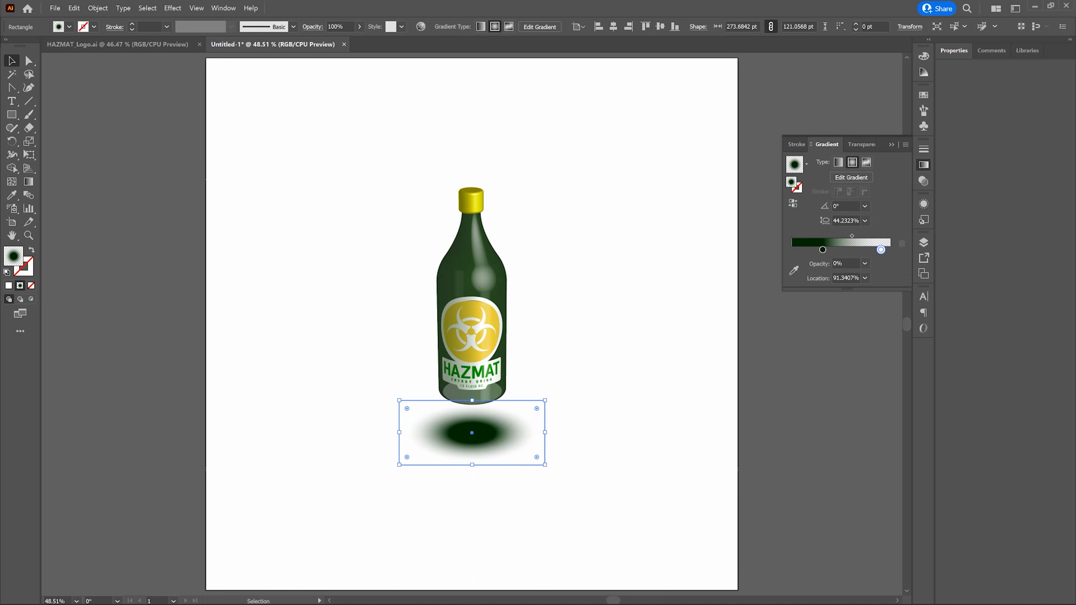
key(shift+Up)
key(shift+Up)
key(shift+Up)
key(shift+Up)
key(shift+Up)
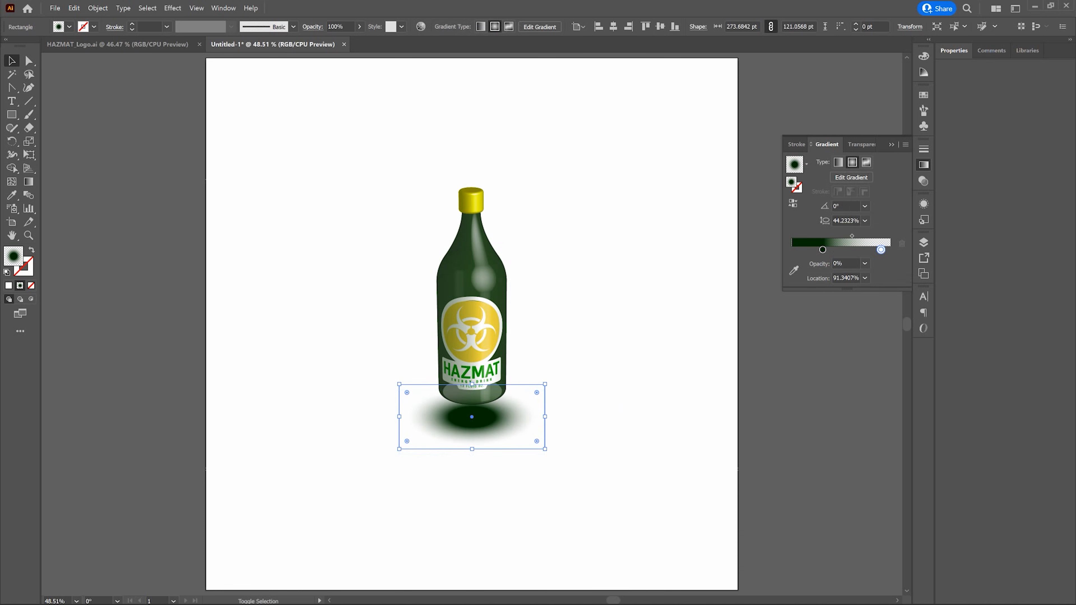
key(shift+Up)
key(shift+Up)
key(shift+Up)
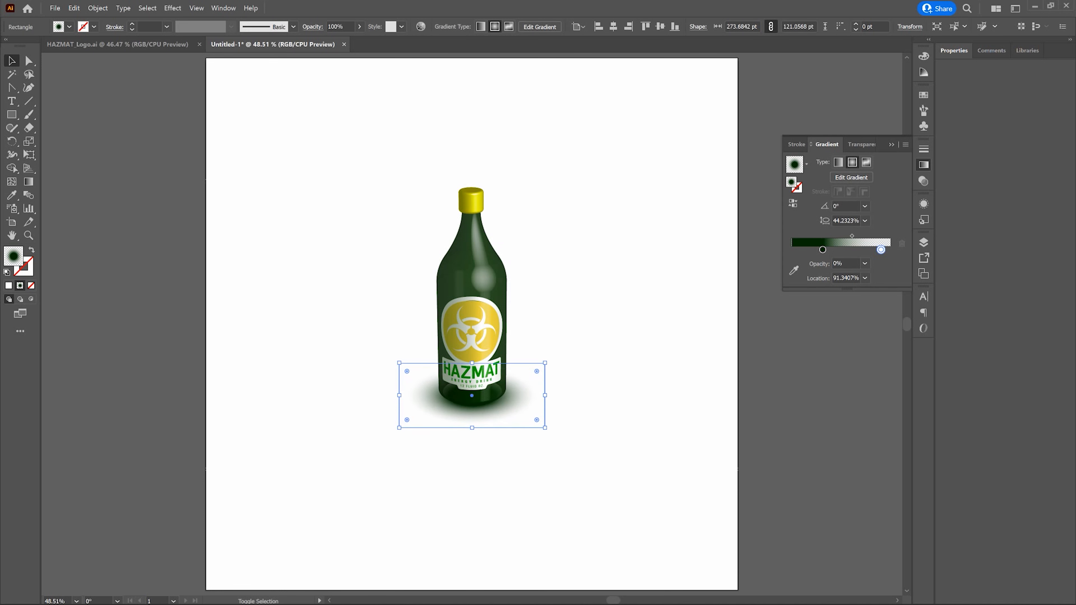
key(Up)
key(Up)
key(Up)
key(Up)
key(Up)
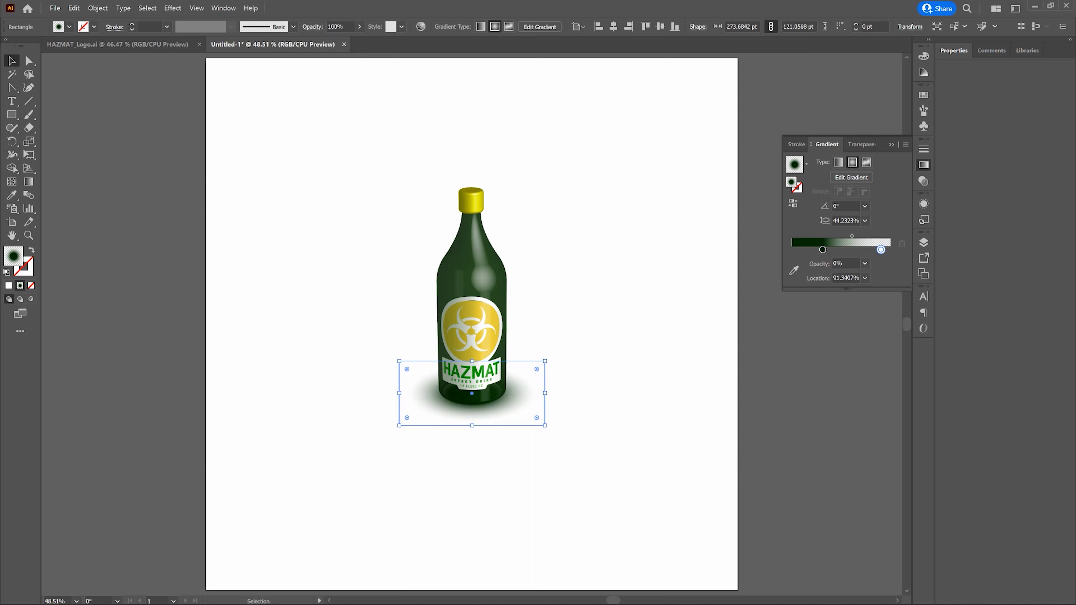
Step: Set the elliptical shadow's overall opacity to 90% in its appearance settings, and deselect it
click(578, 400)
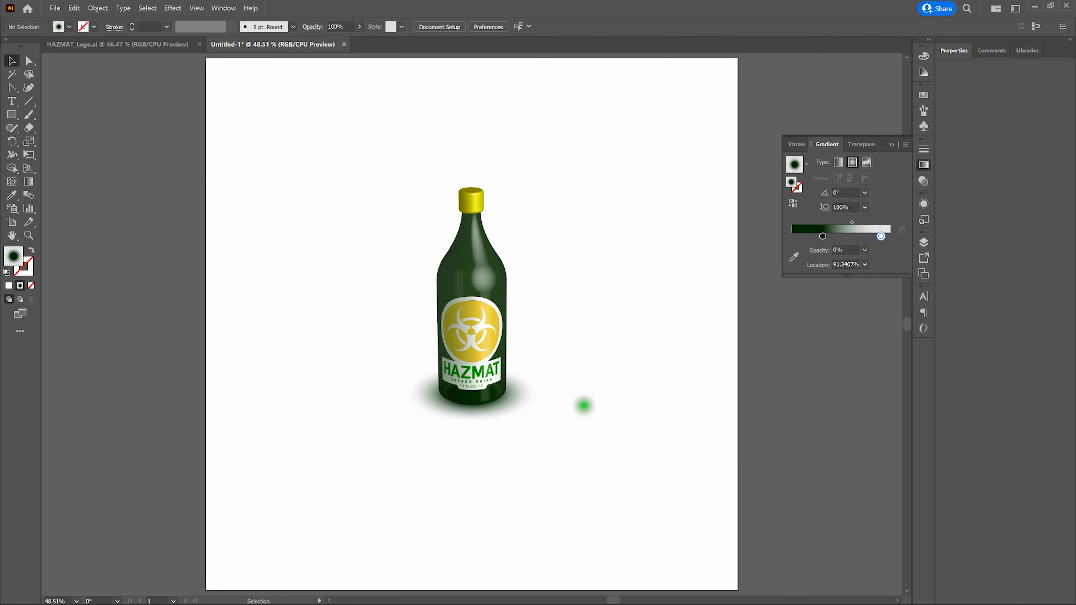
click(526, 413)
click(619, 411)
click(531, 412)
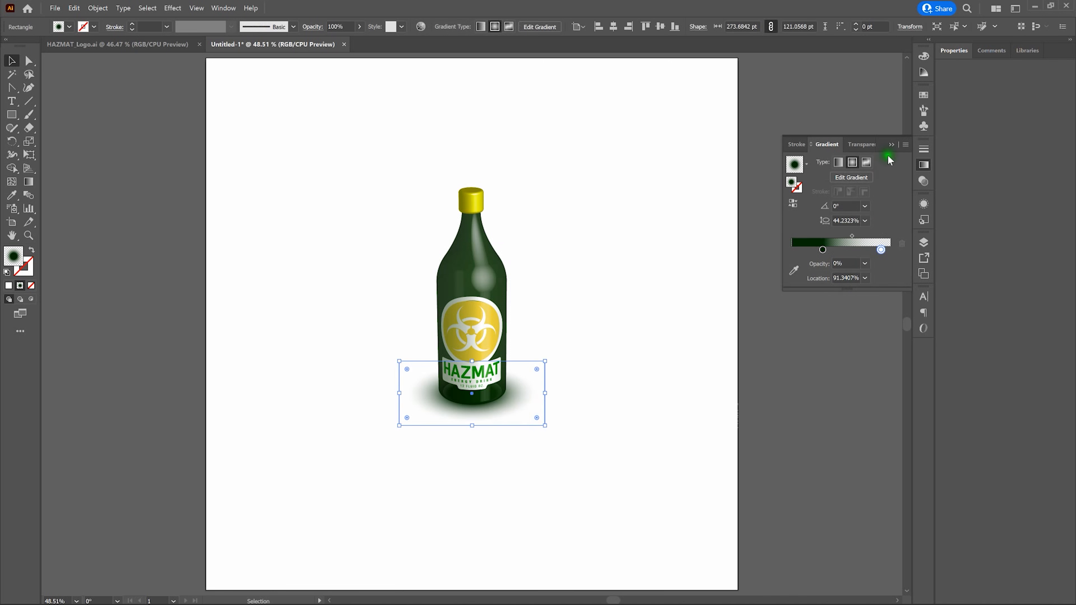
click(892, 146)
click(924, 204)
click(836, 280)
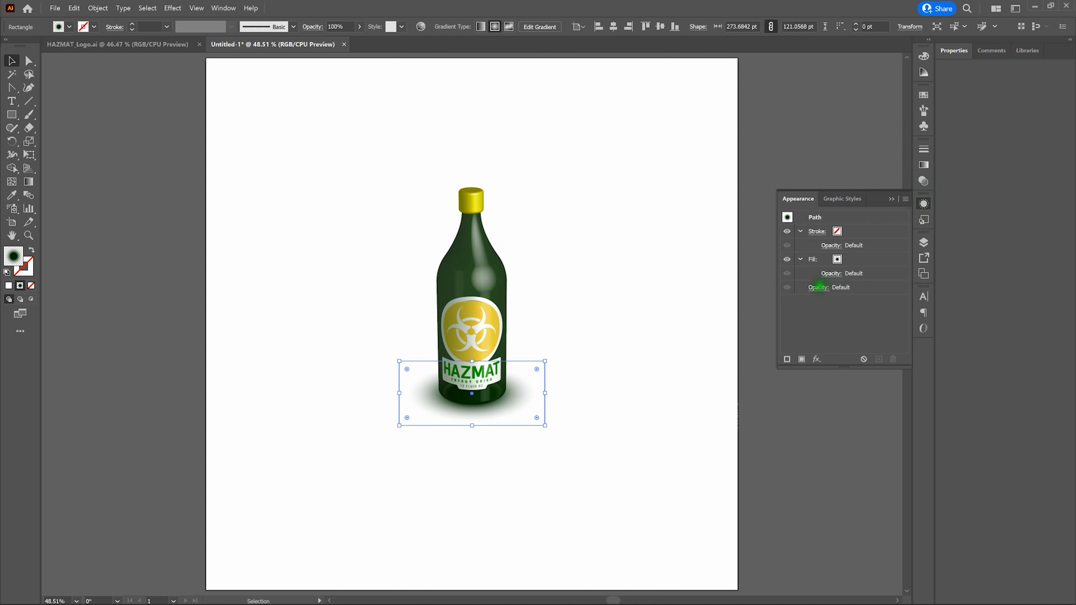
click(818, 288)
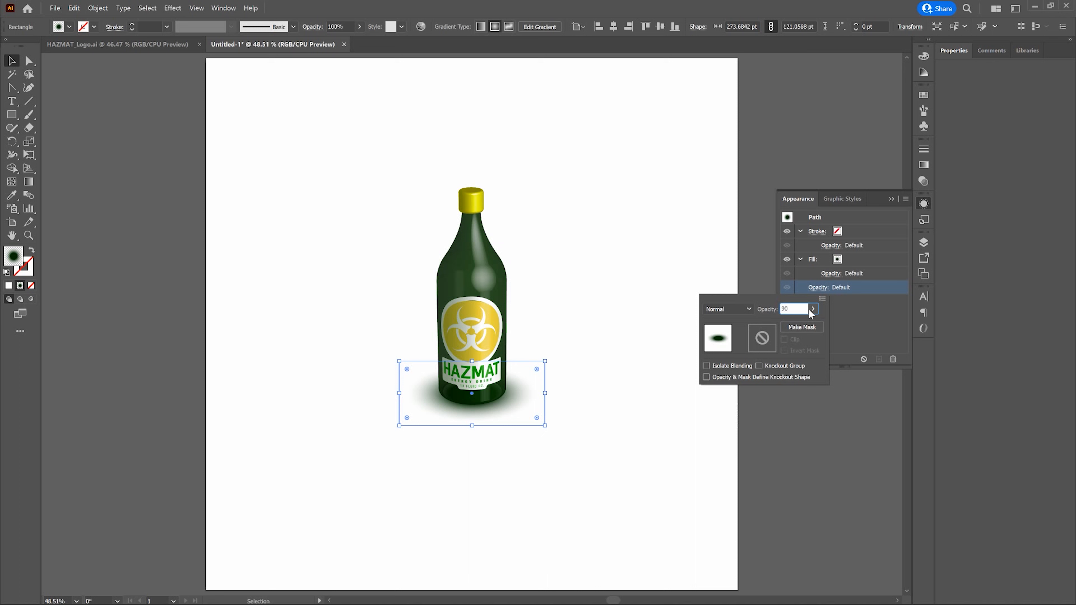
key(Return)
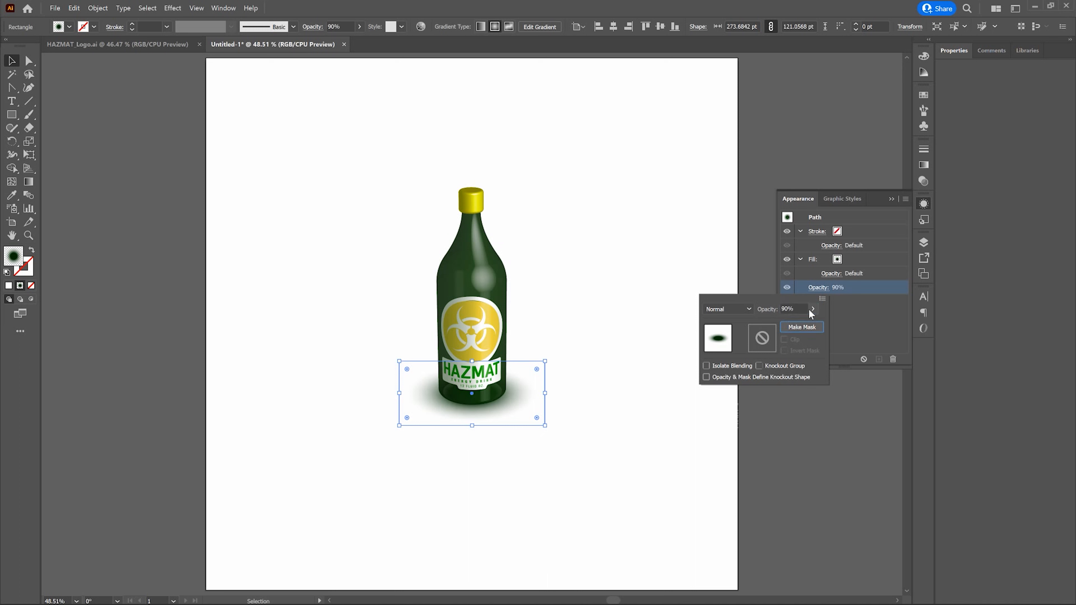
click(674, 329)
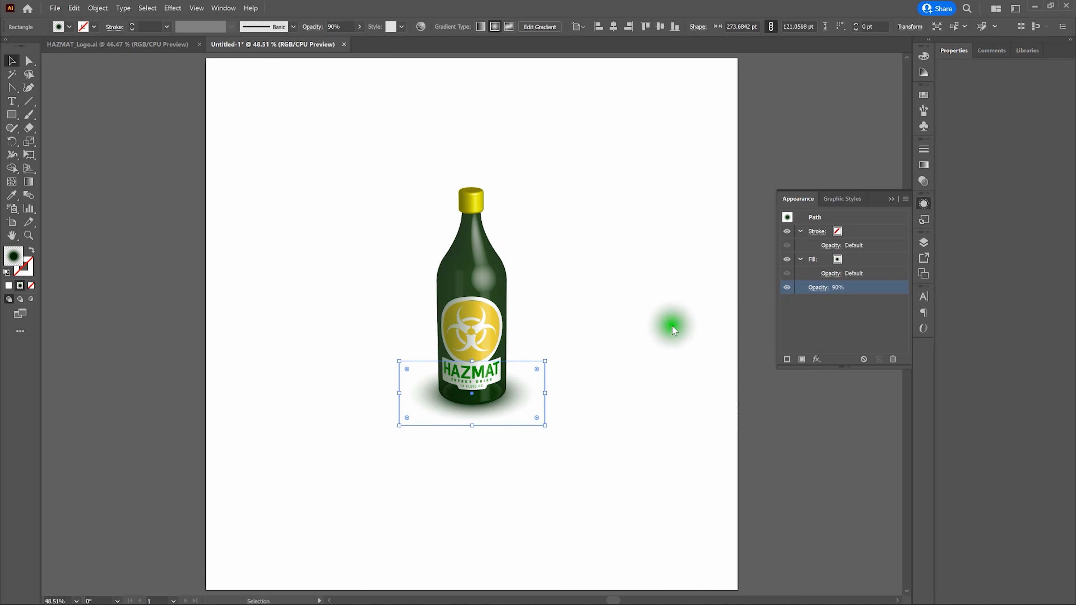
click(673, 329)
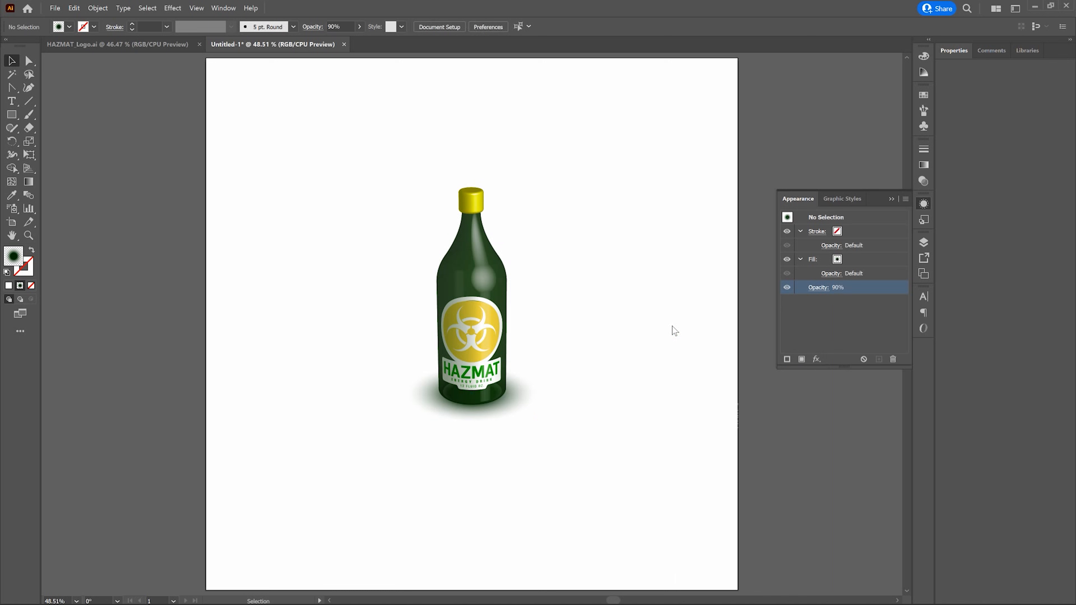
Step: Group the cap, bottle and elliptical shadow into a single object, and deselect the group
click(421, 155)
drag(363, 142, 577, 457)
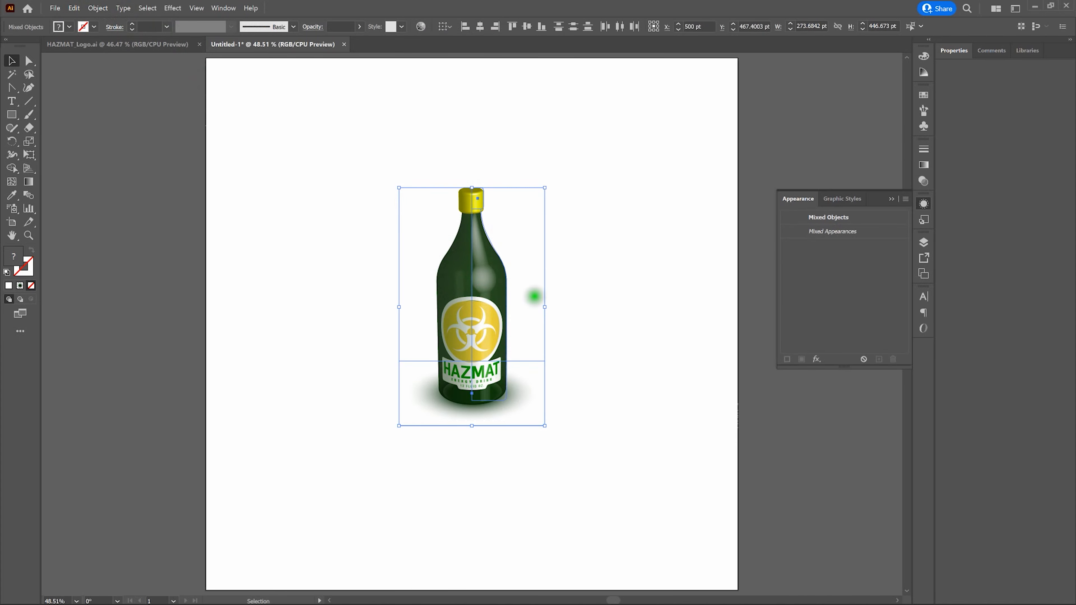
click(98, 8)
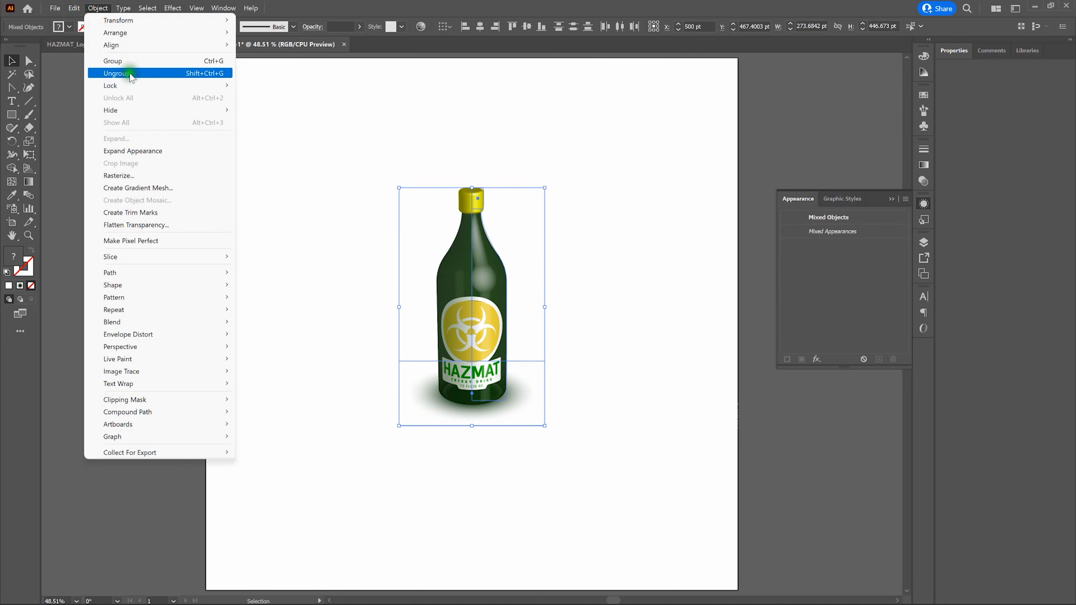
click(128, 62)
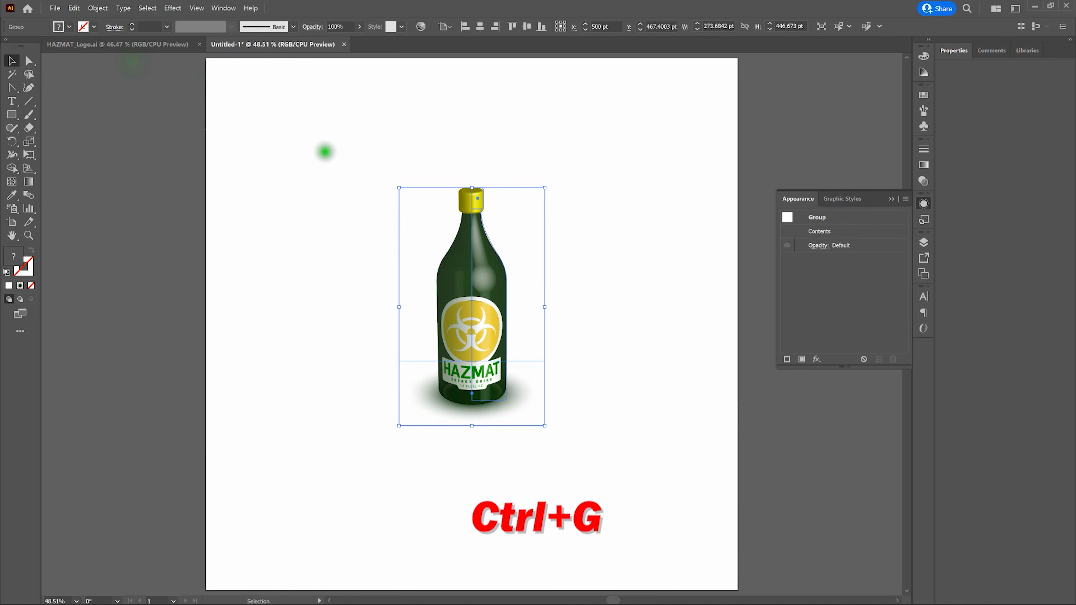
click(334, 157)
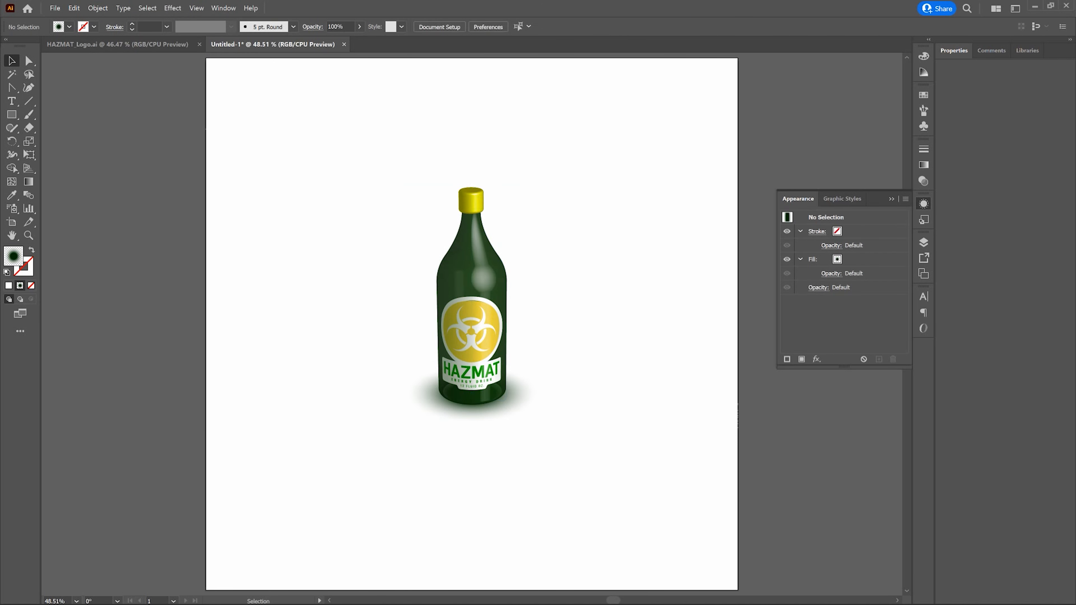